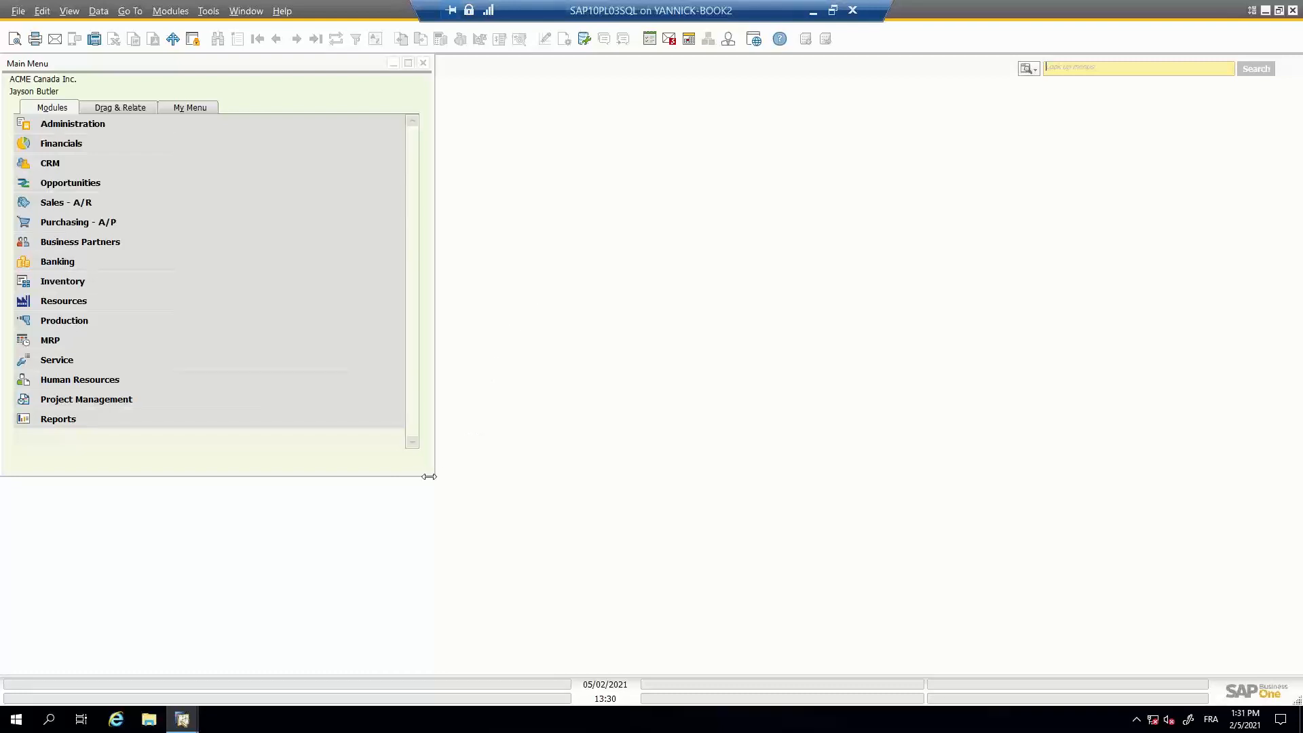
left_click(352, 409)
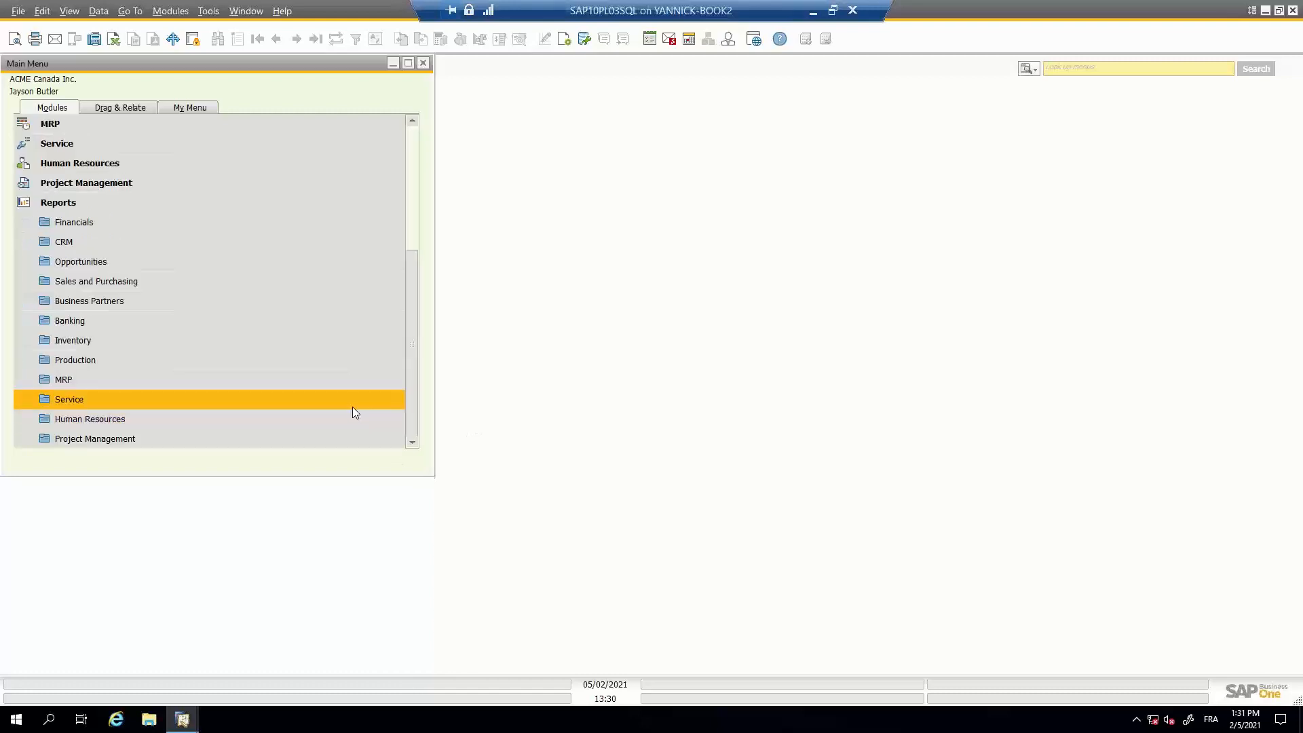
left_click(87, 208)
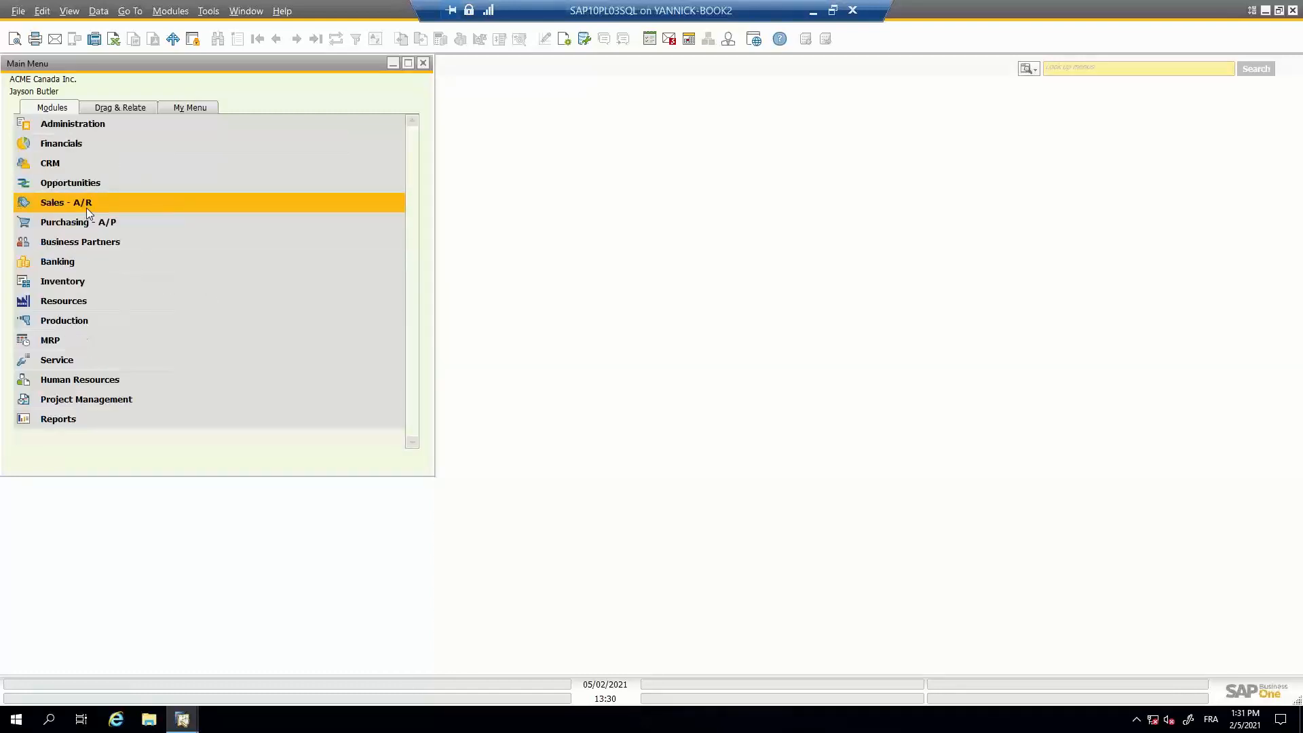
- Open General Settings under Administration's System Initialization and view the Display settings
left_click(70, 128)
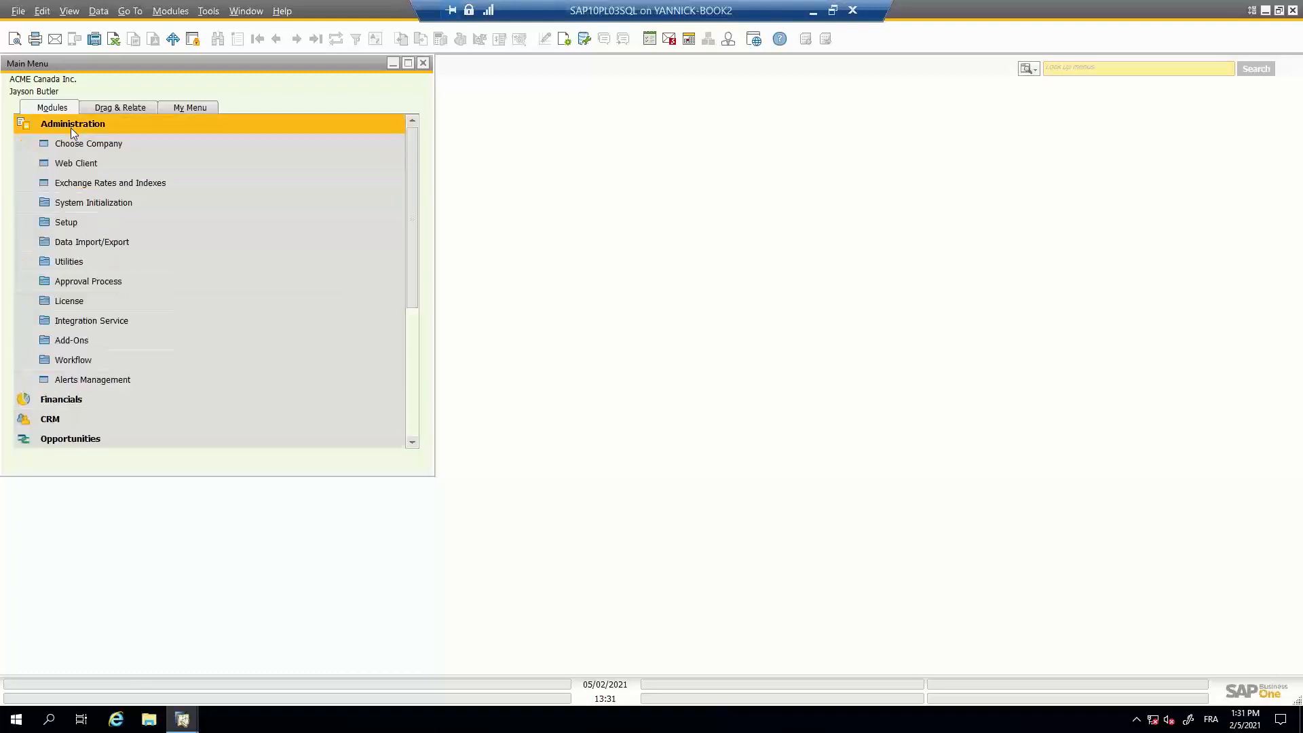
left_click(84, 205)
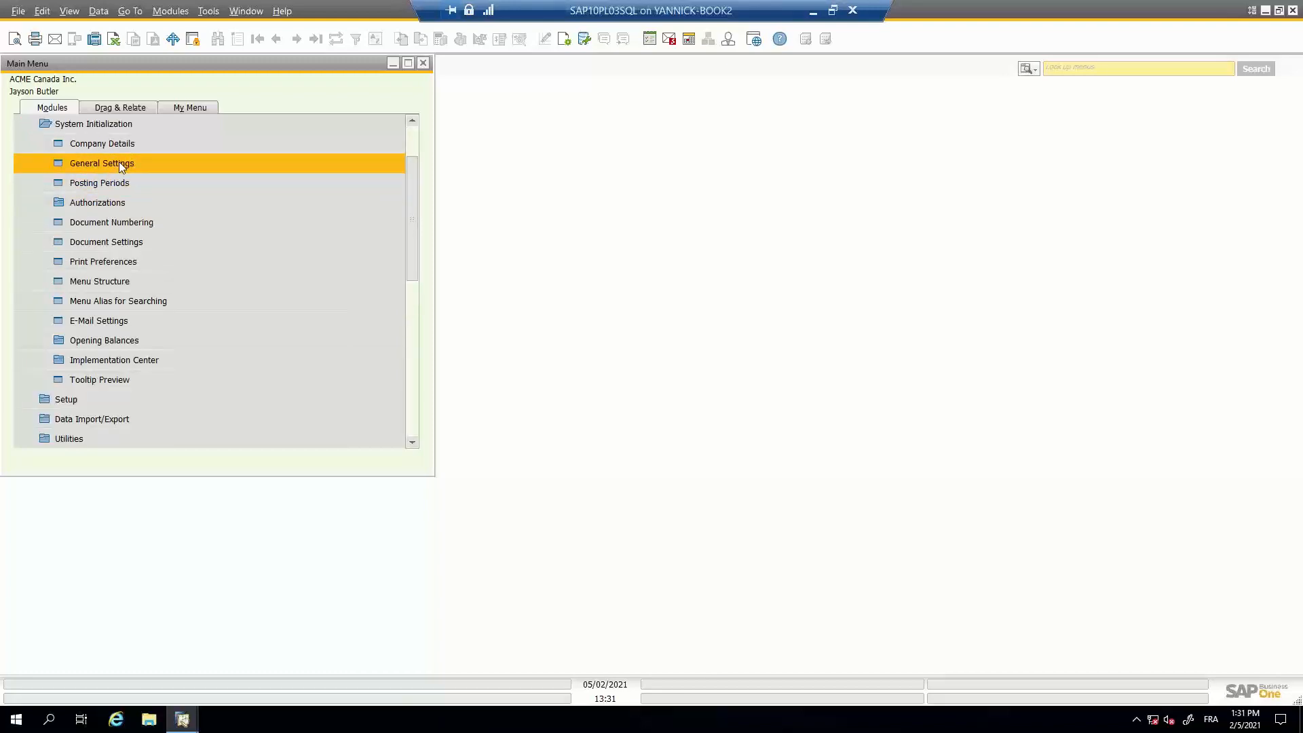
left_click(120, 164)
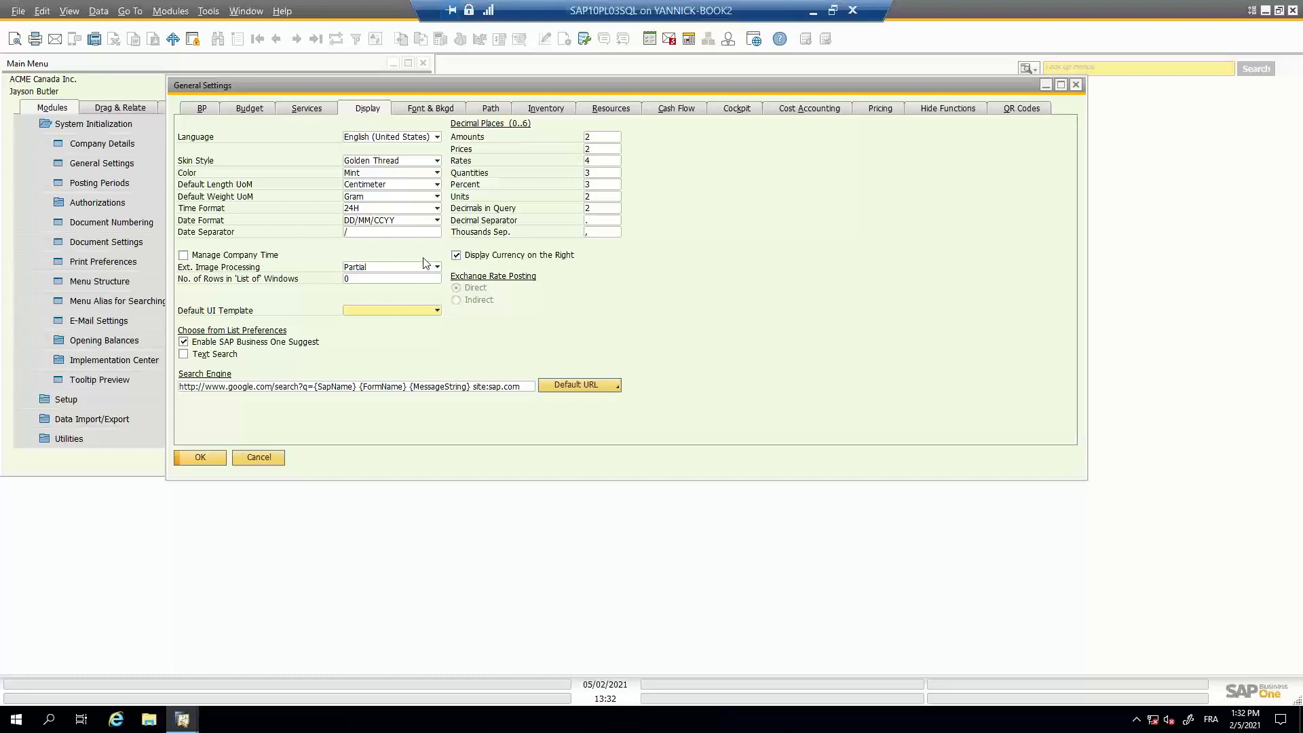
- Move the General Settings window clear of the main menu, reduce its width, and close it
left_click_drag(446, 83, 555, 87)
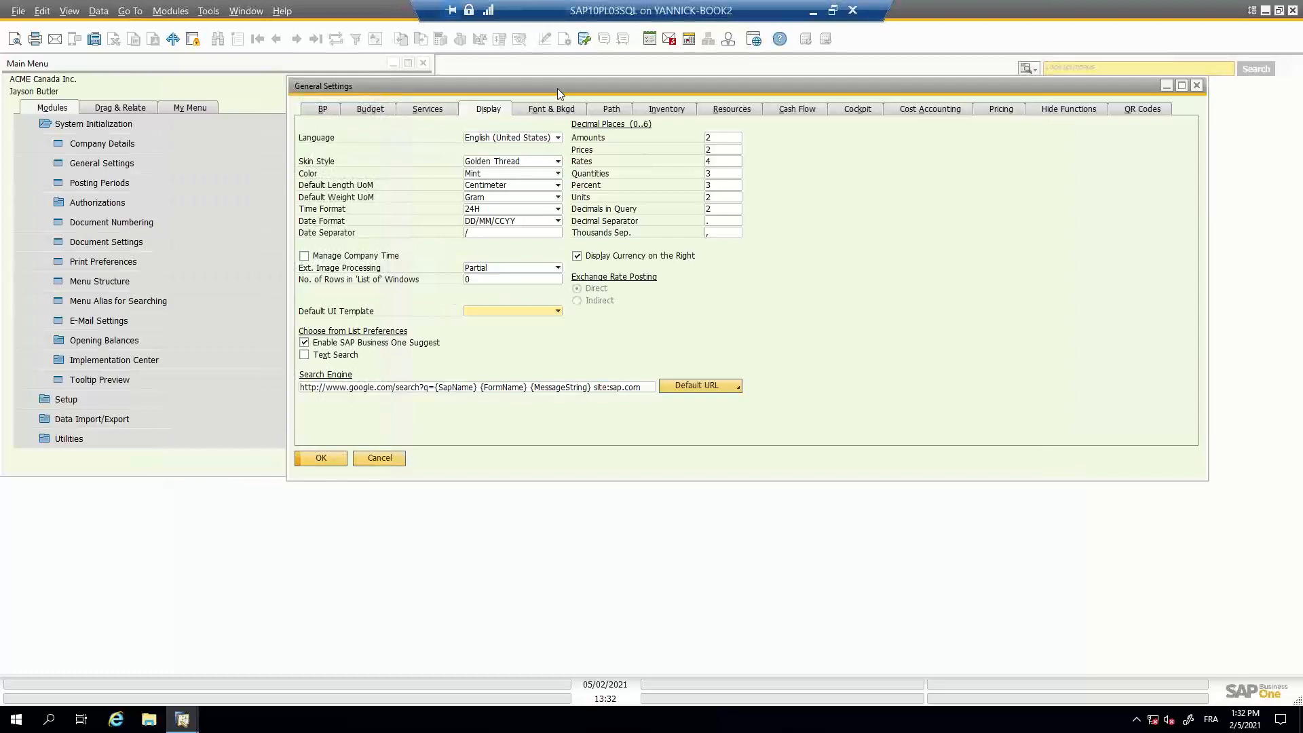
left_click_drag(556, 88, 591, 99)
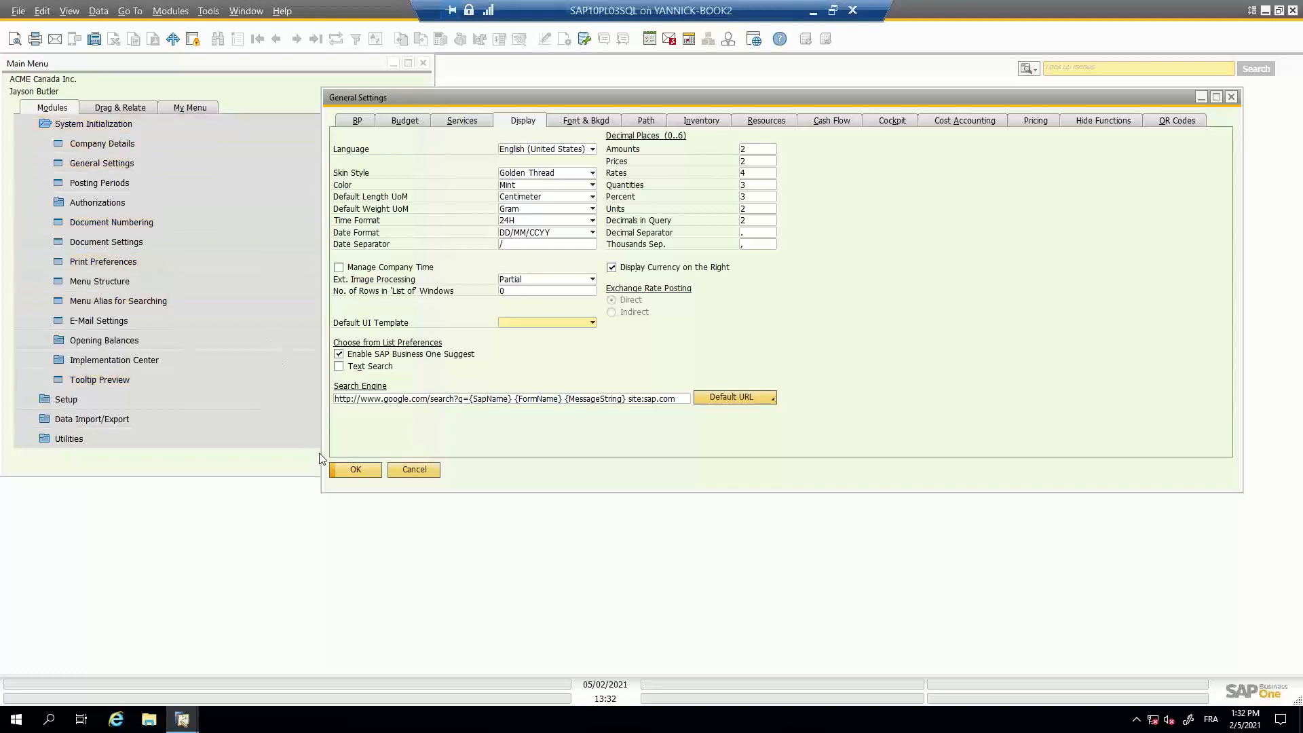
left_click_drag(323, 440, 444, 436)
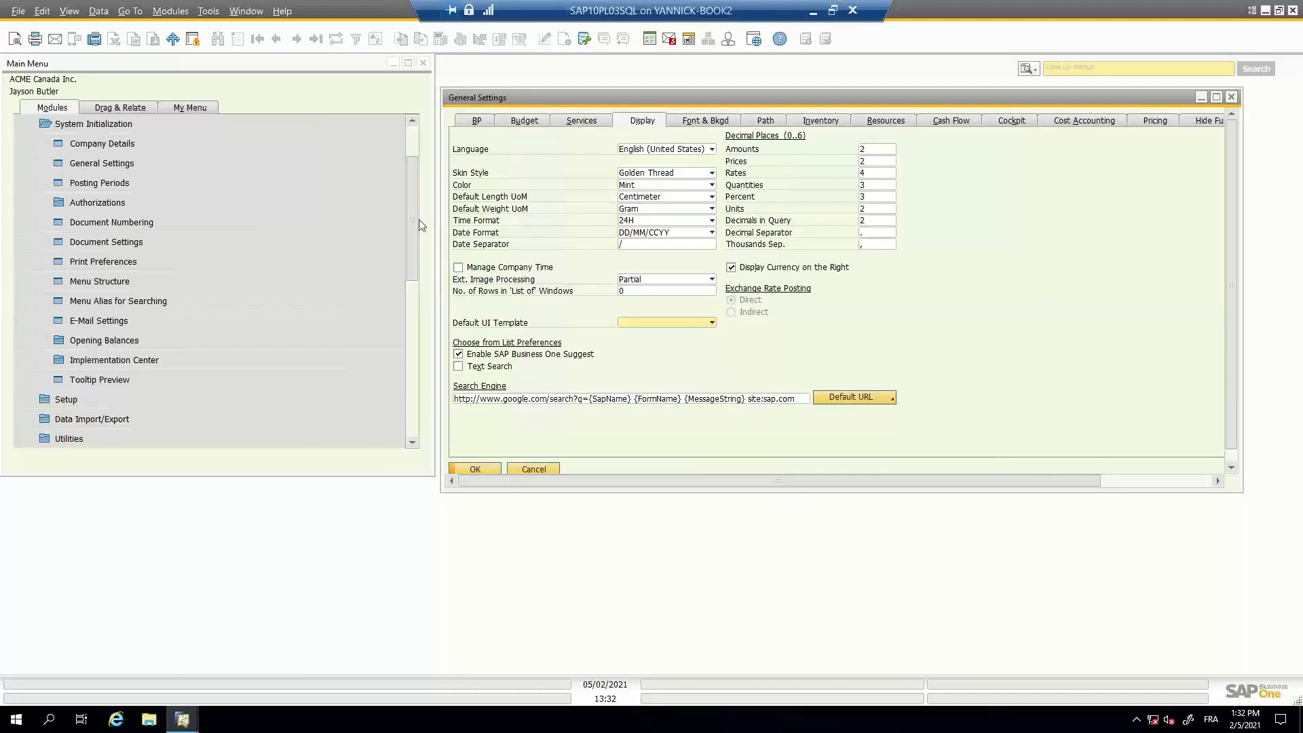
left_click(1230, 97)
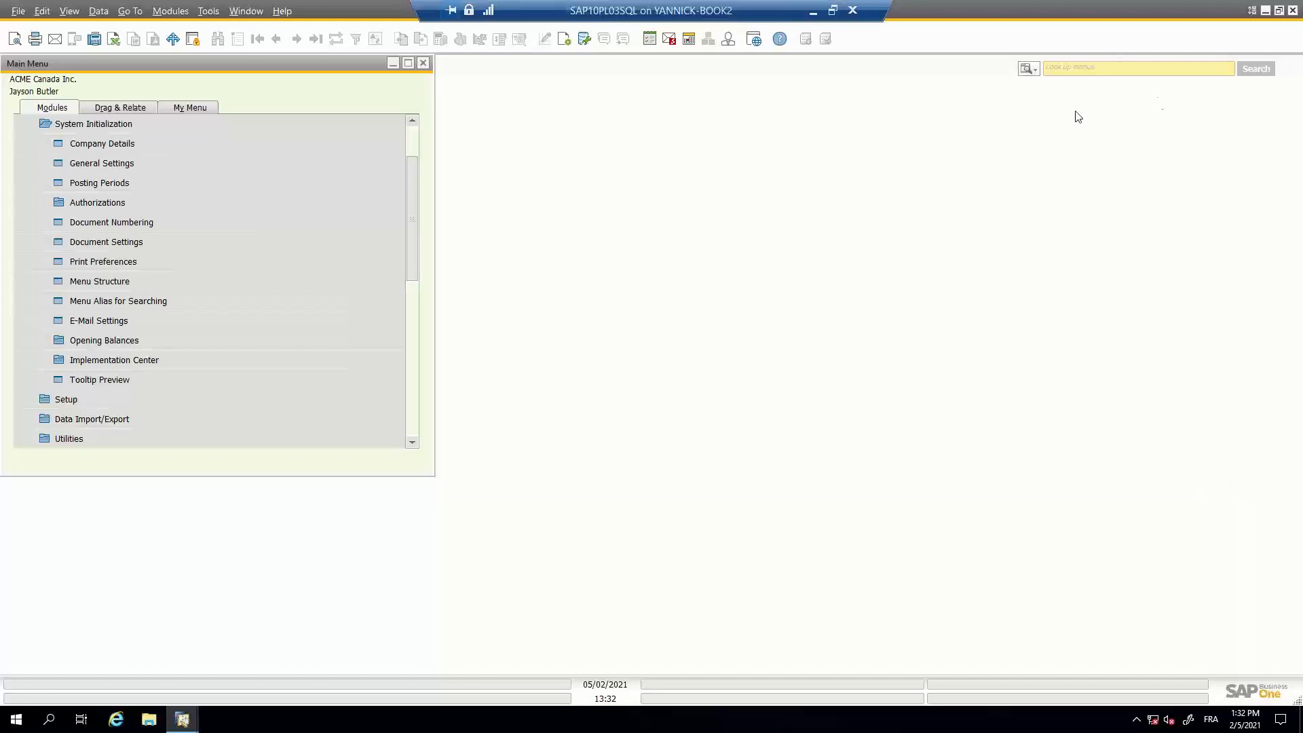
- Collapse System Initialization and open Exchange Rates and Indexes under Administration
left_click(100, 124)
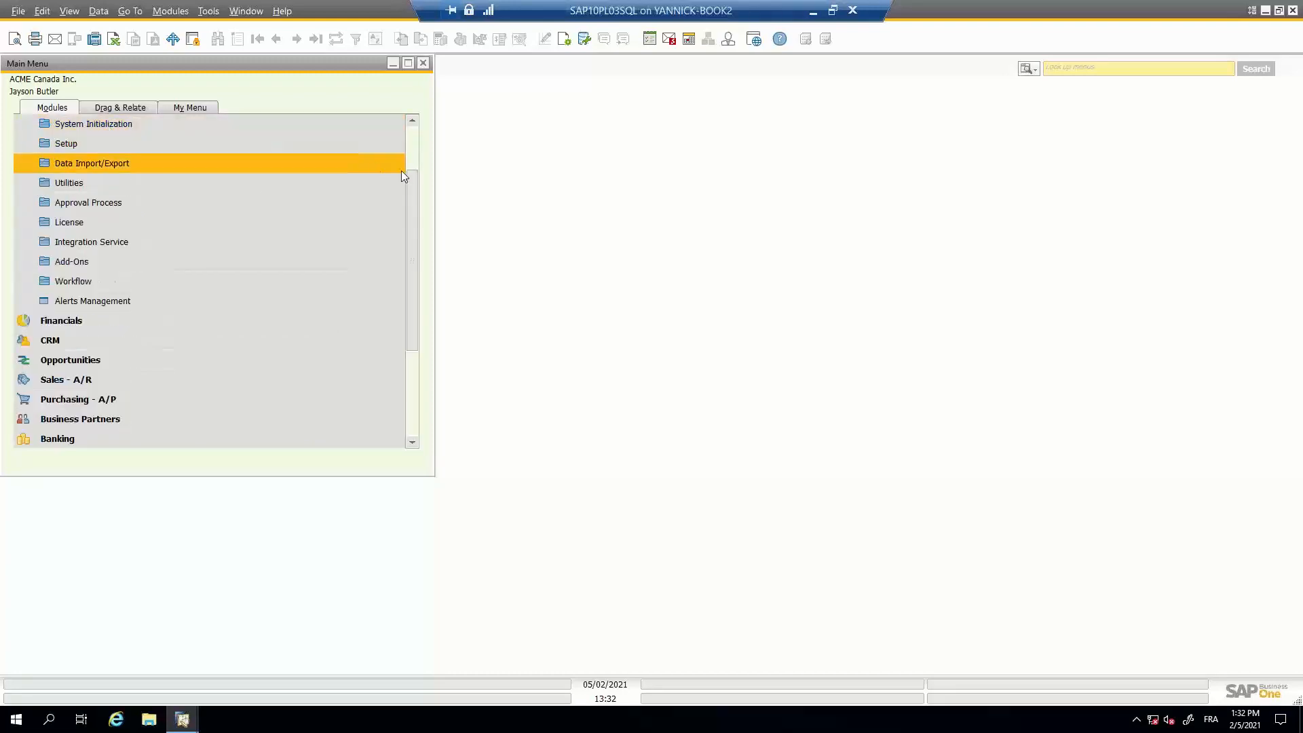
left_click(419, 151)
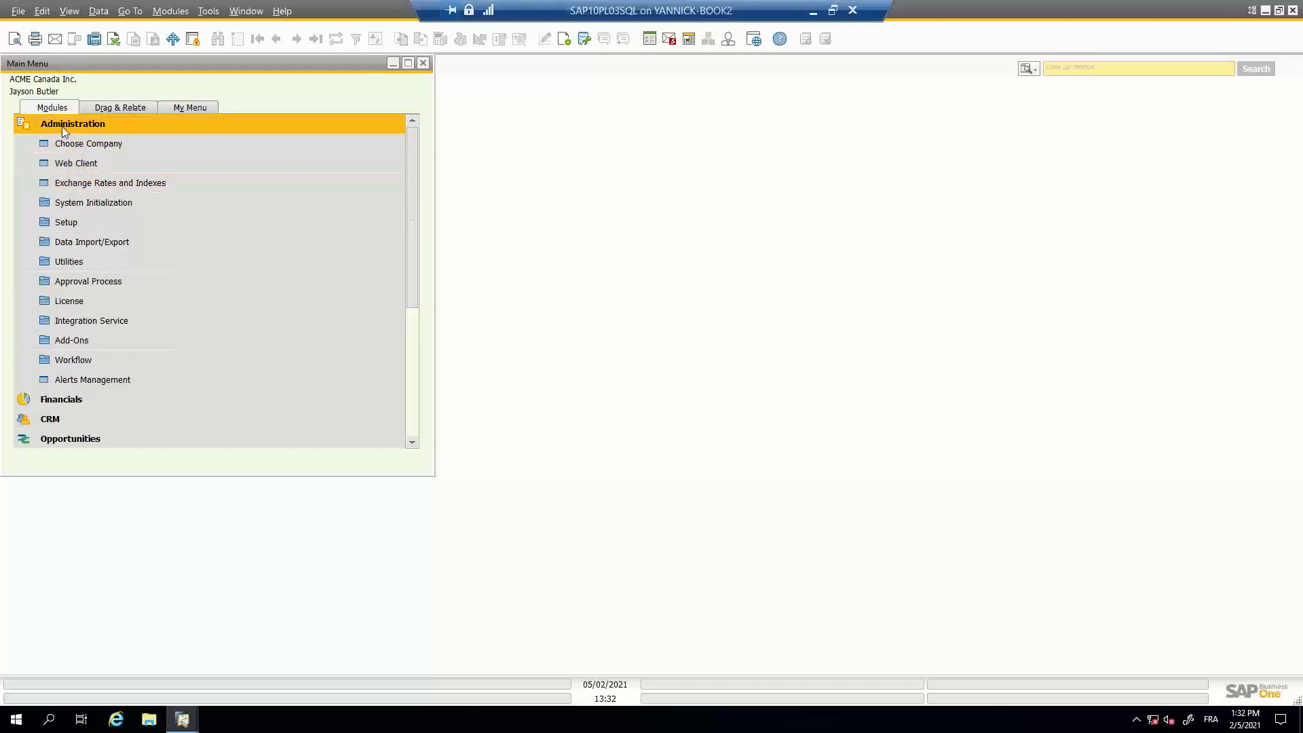
left_click(81, 184)
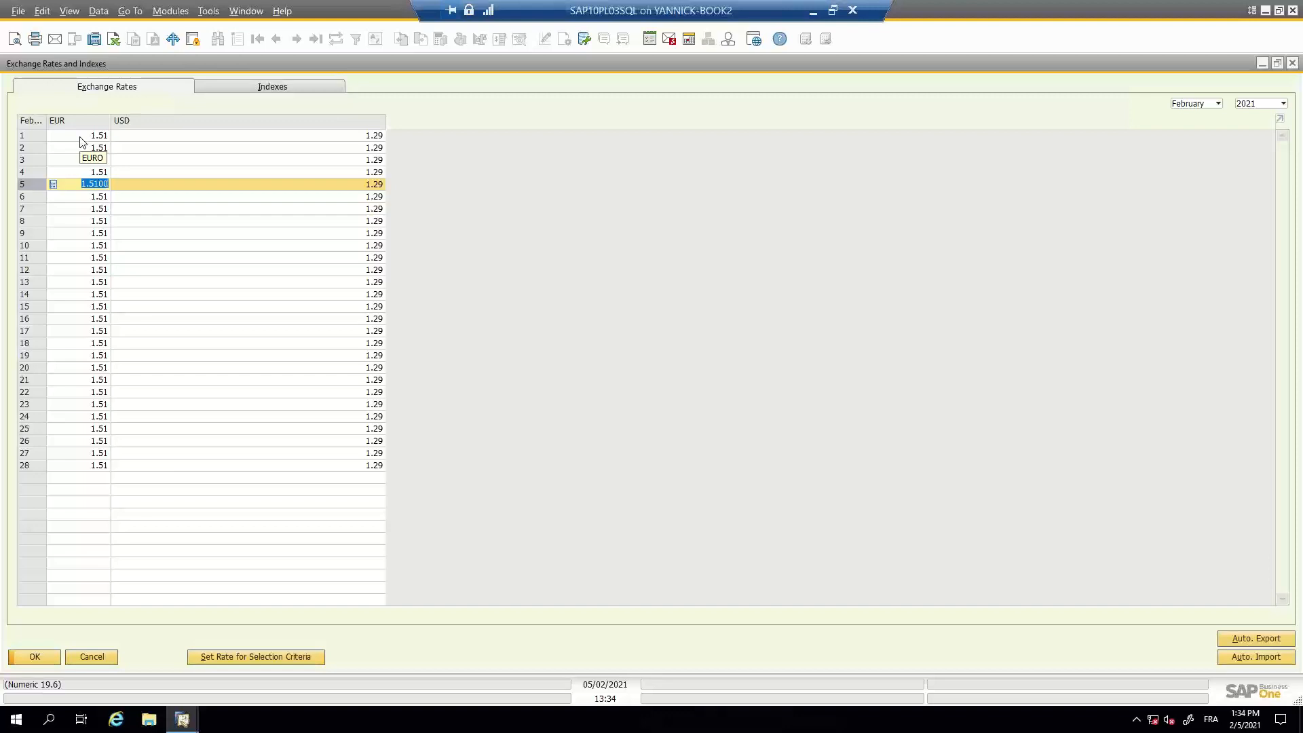
- Set the exchange rates for 01/02/2021 to 28/02/2021 to 1.5 for EURO and 1.3 for US Dollar, and save them
left_click(220, 656)
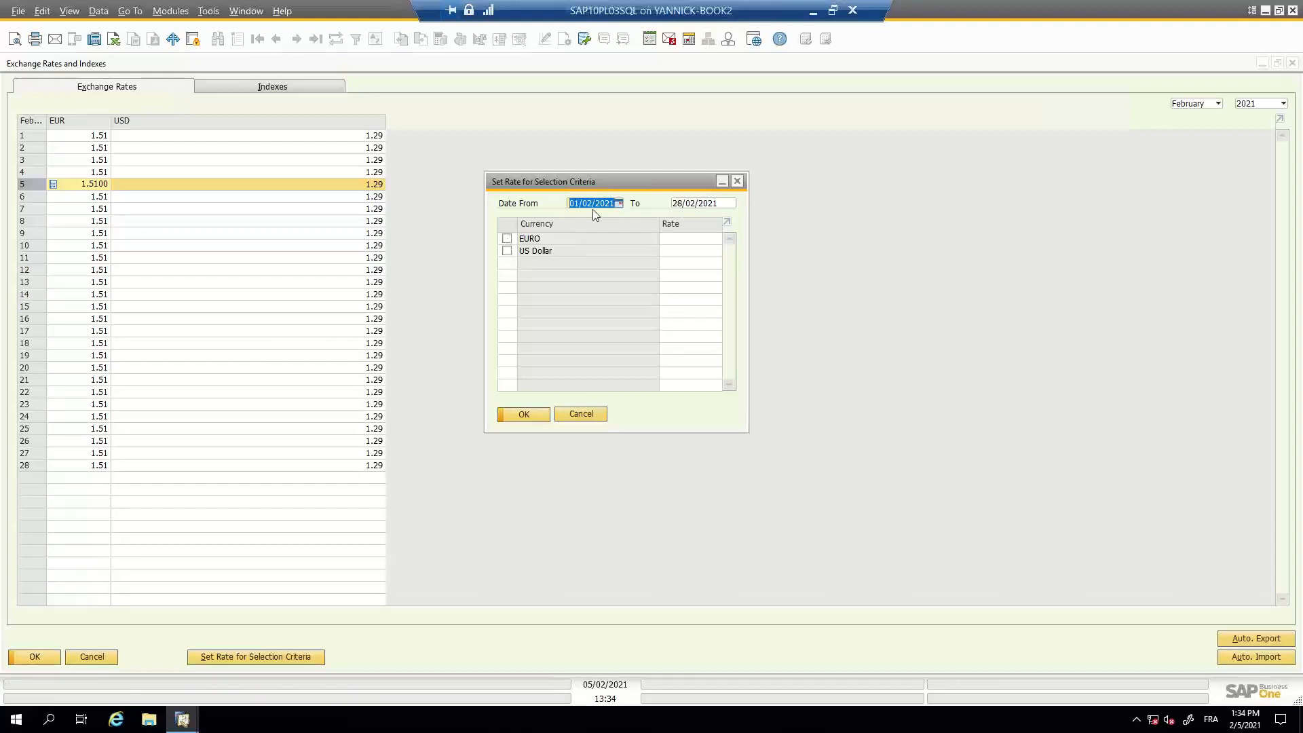
left_click(509, 240)
left_click(664, 238)
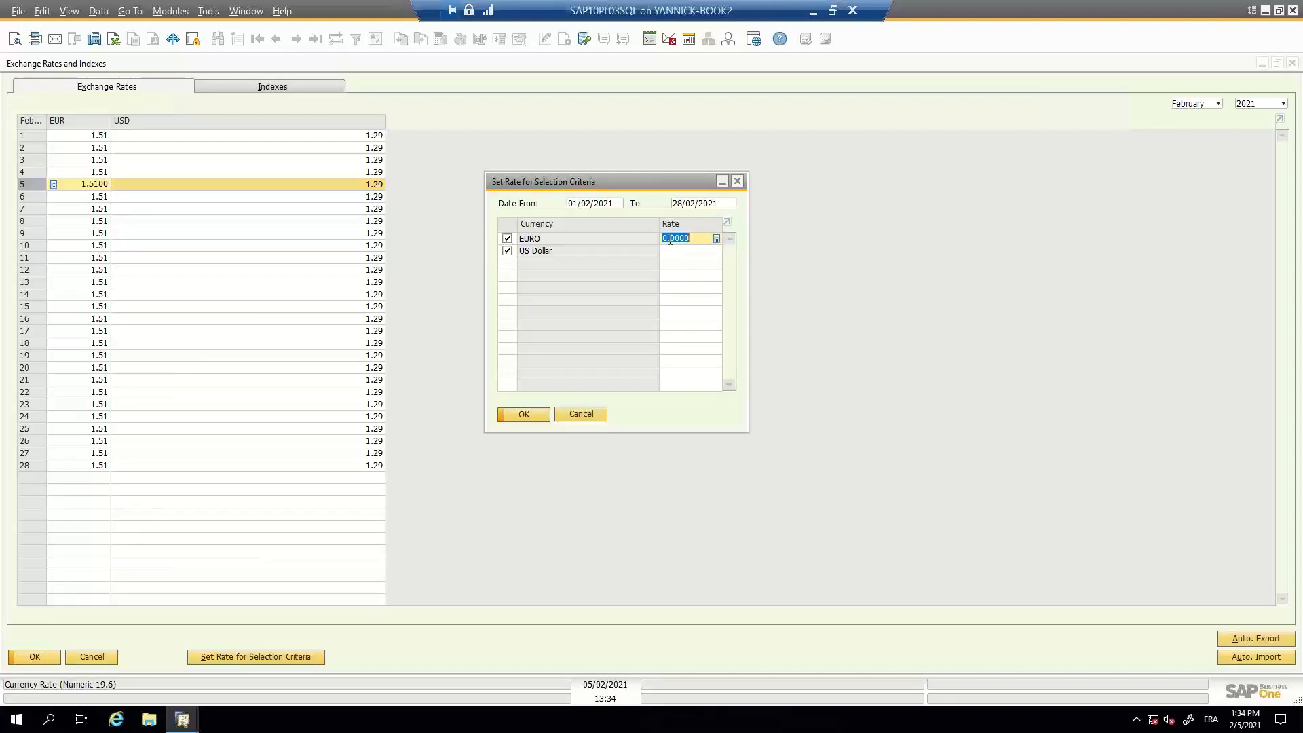
type("1.5")
key("Tab")
left_click(679, 255)
type("1.3")
key("Tab")
left_click(523, 414)
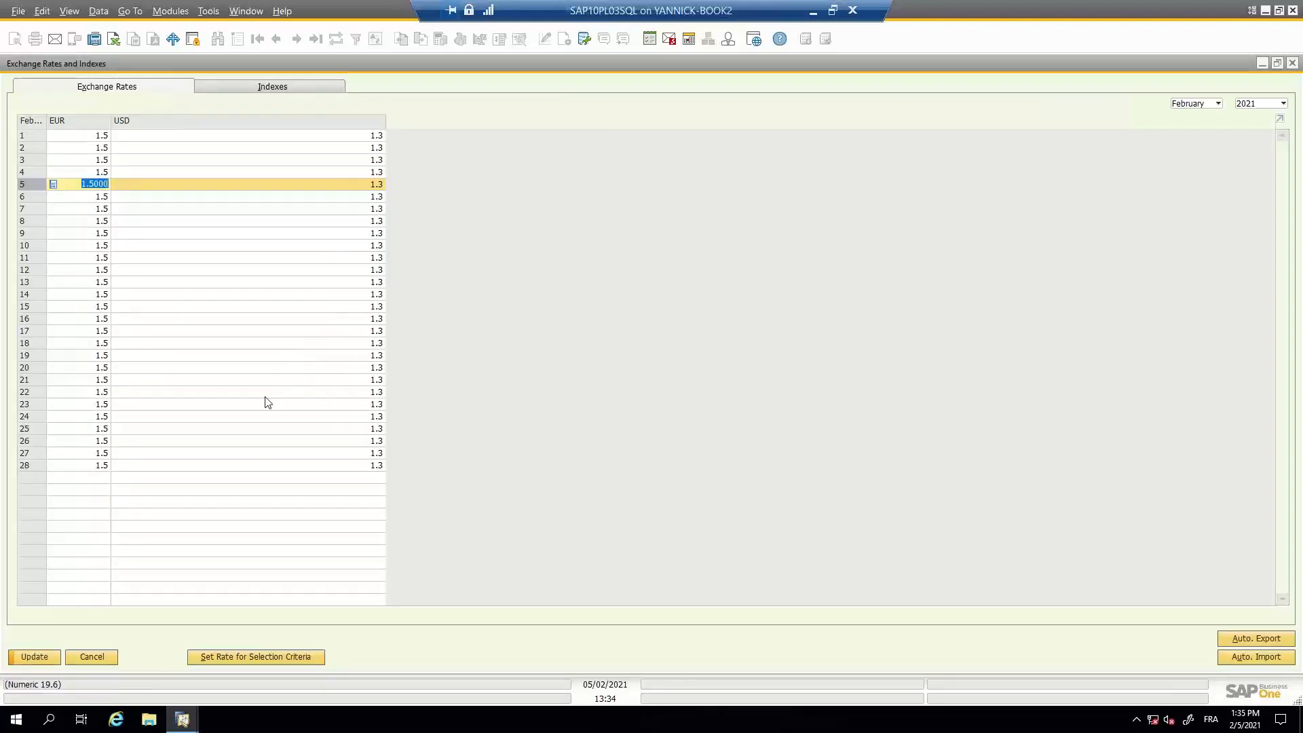
left_click(42, 656)
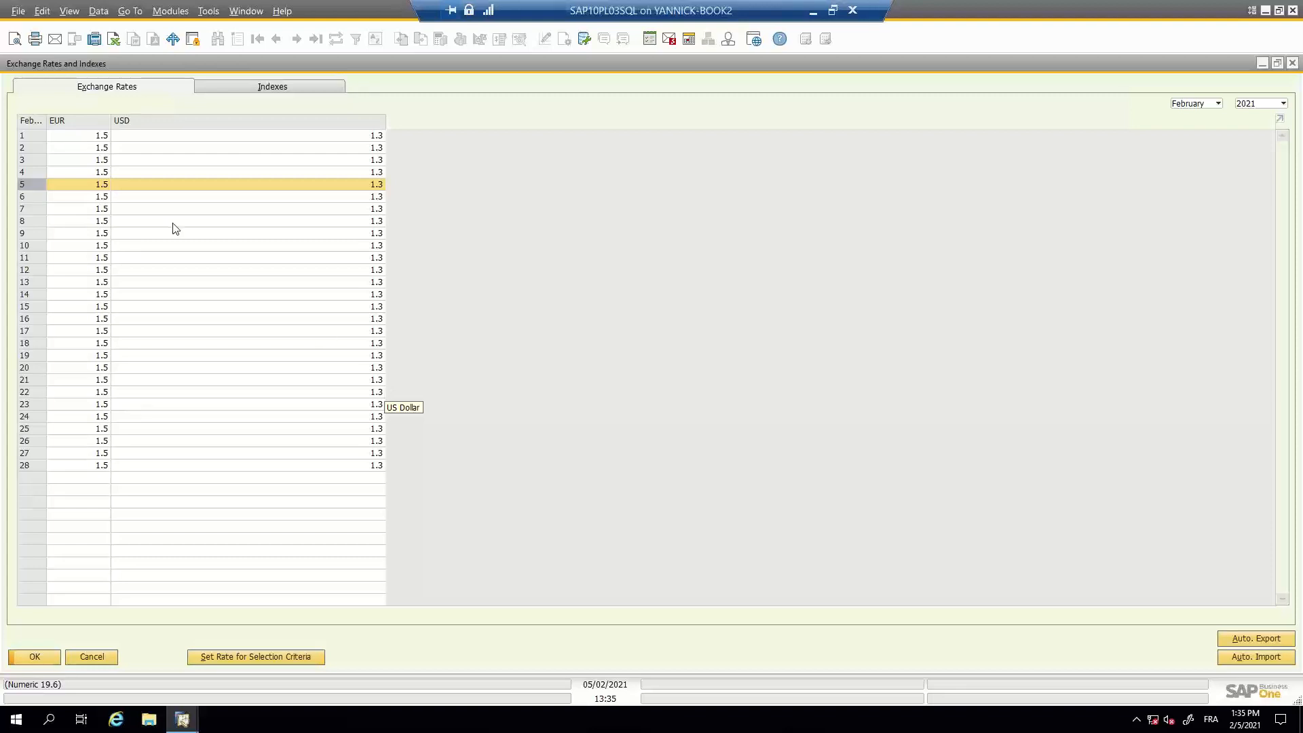
- Export the exchange rates for all February days, 1 to 28, to the common table
left_click(44, 138)
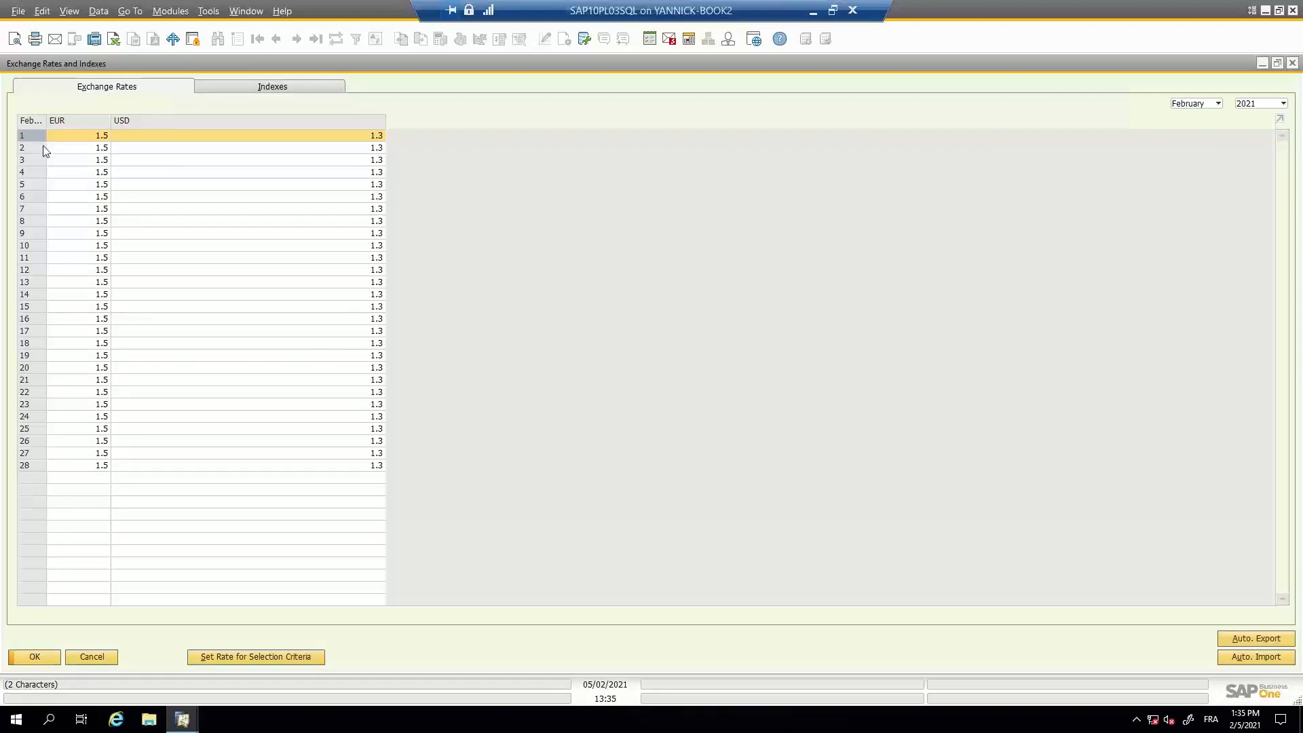
left_click(40, 465, "shift")
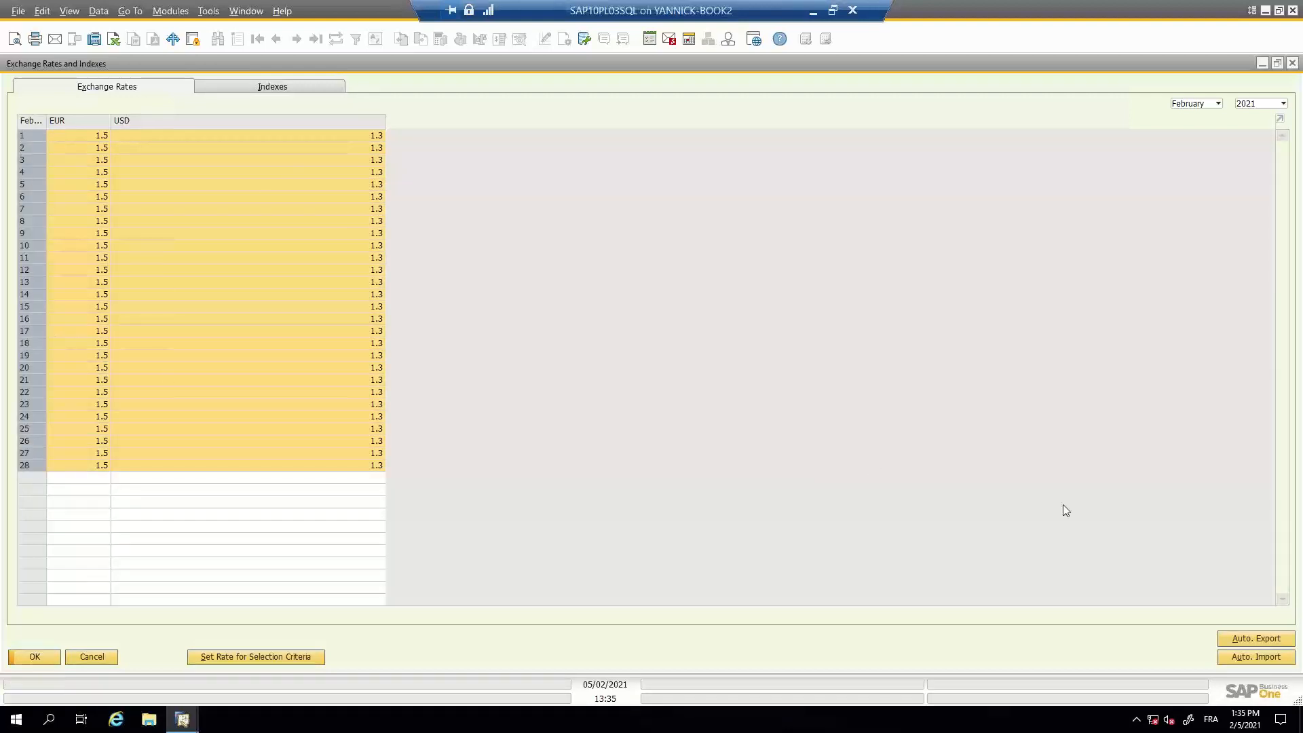
left_click(1241, 639)
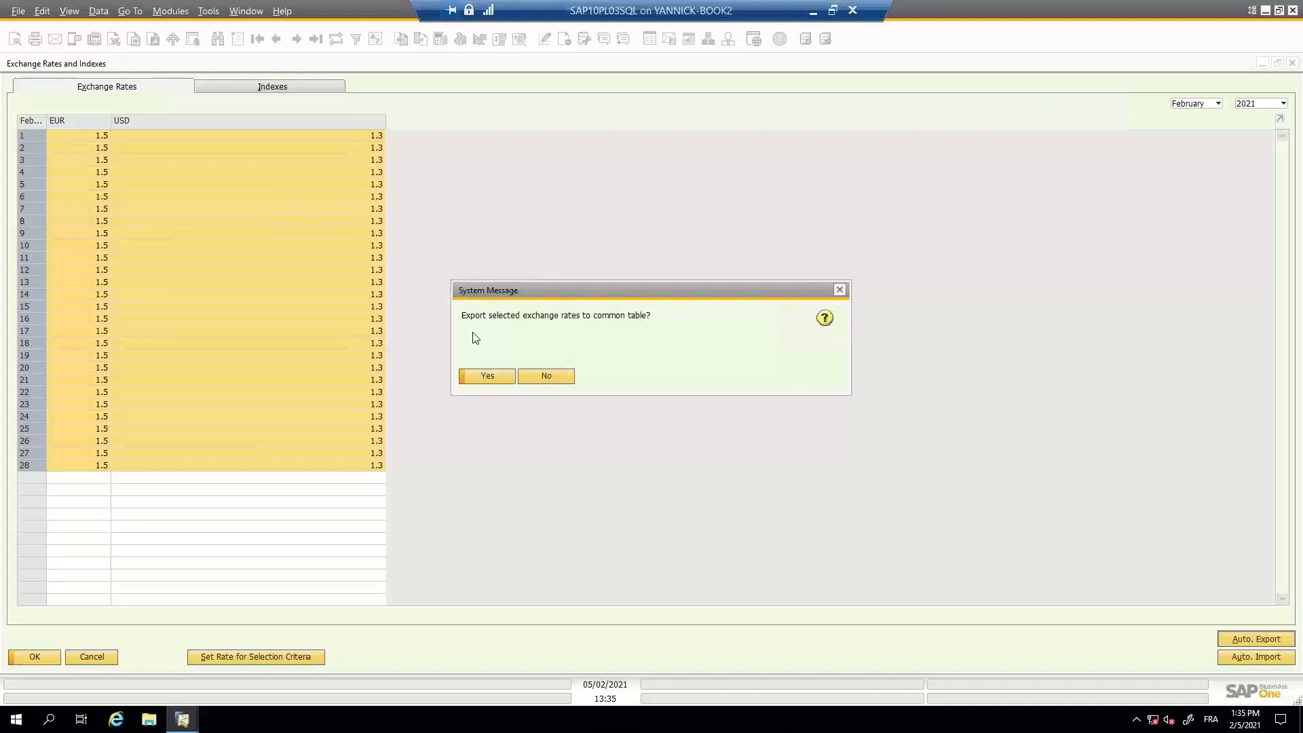
left_click(498, 381)
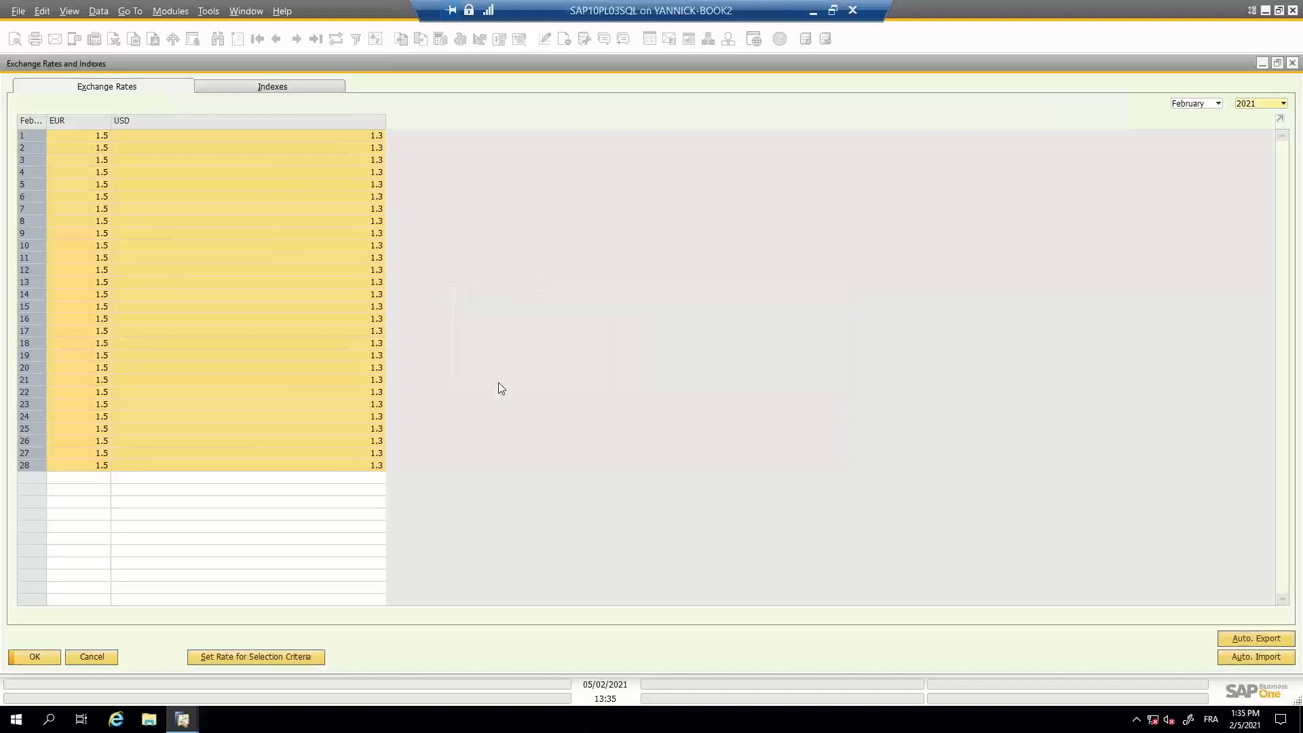
- Switch to the second, locked SAP Business One session and unlock it with the account password
mouse_move(194, 723)
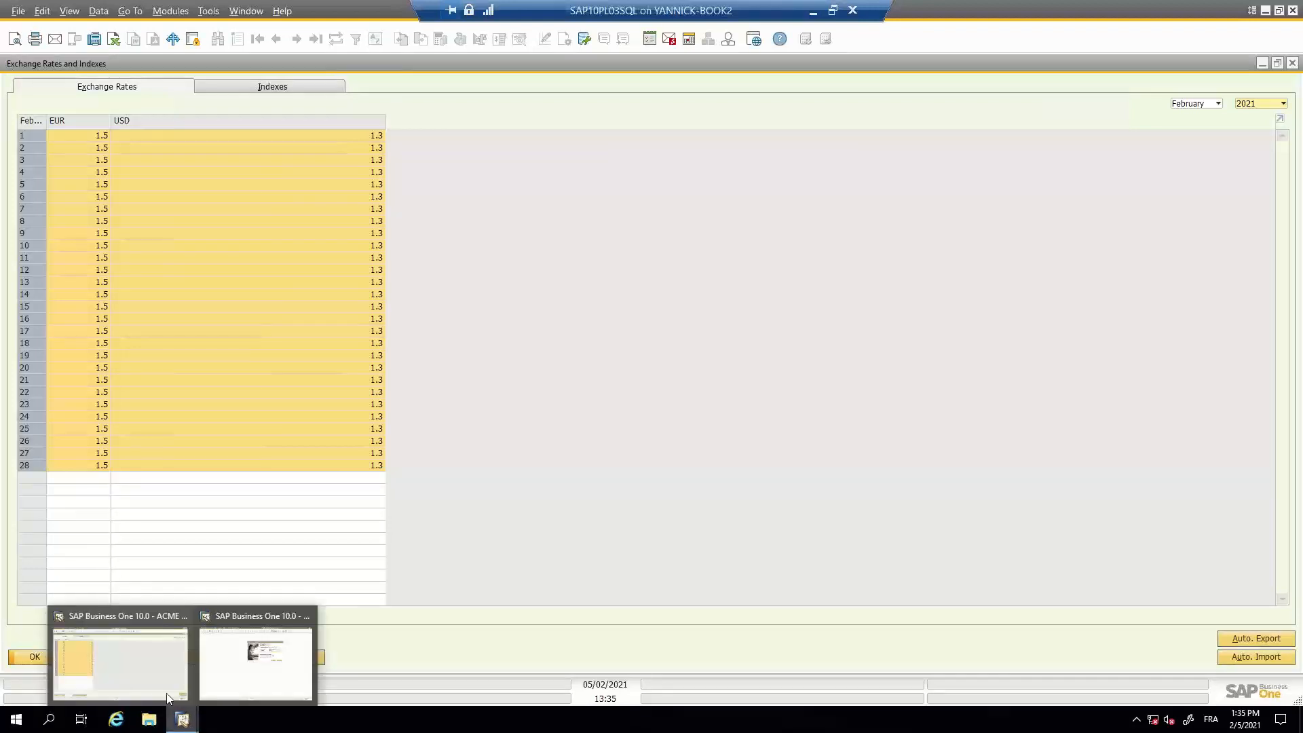
left_click(214, 677)
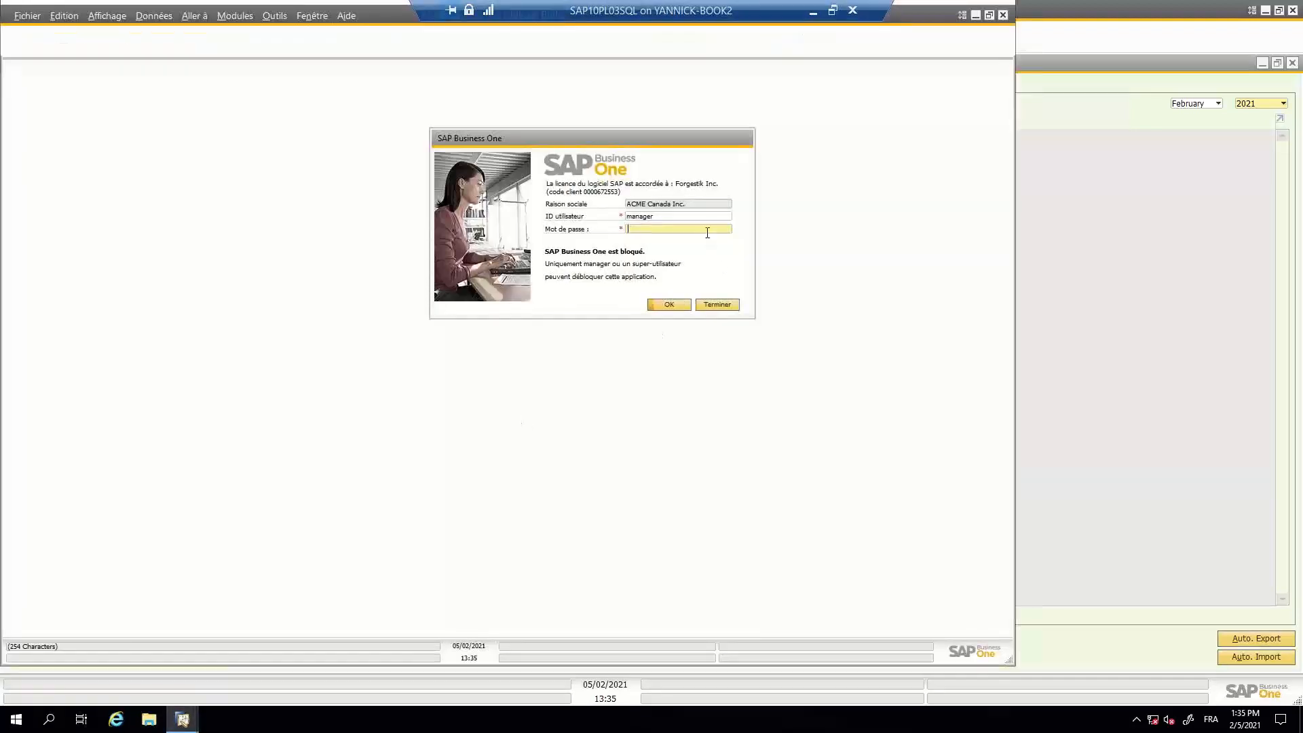
type("1")
key("Return")
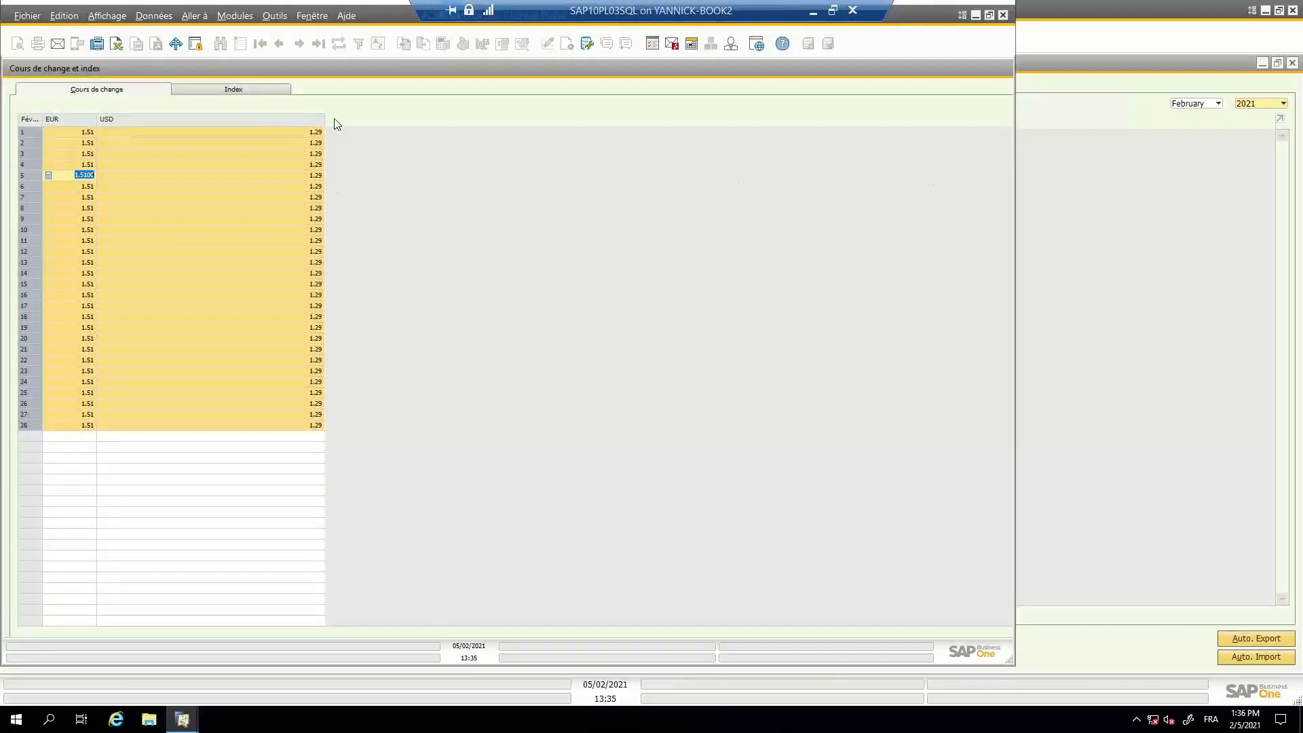
- Maximize the French session and close its exchange rates window without saving the changes
left_click(988, 15)
left_click(1004, 176)
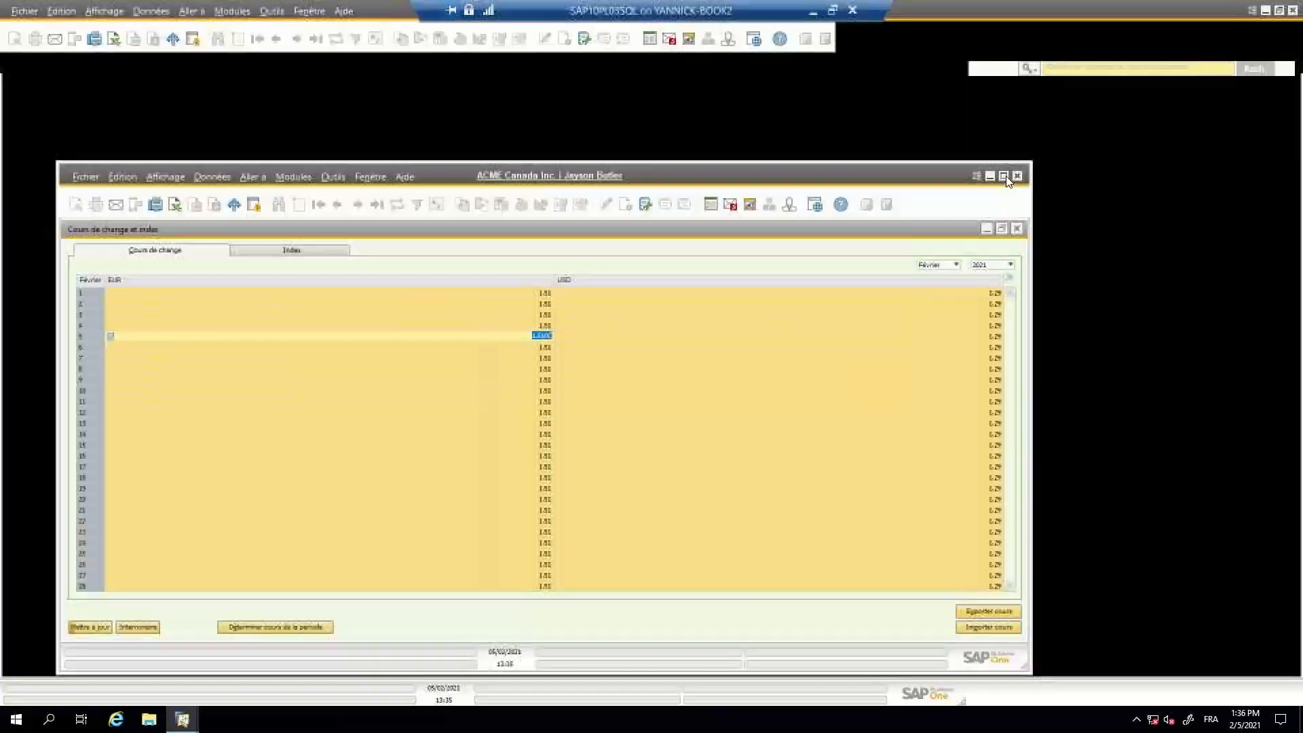
left_click(1291, 62)
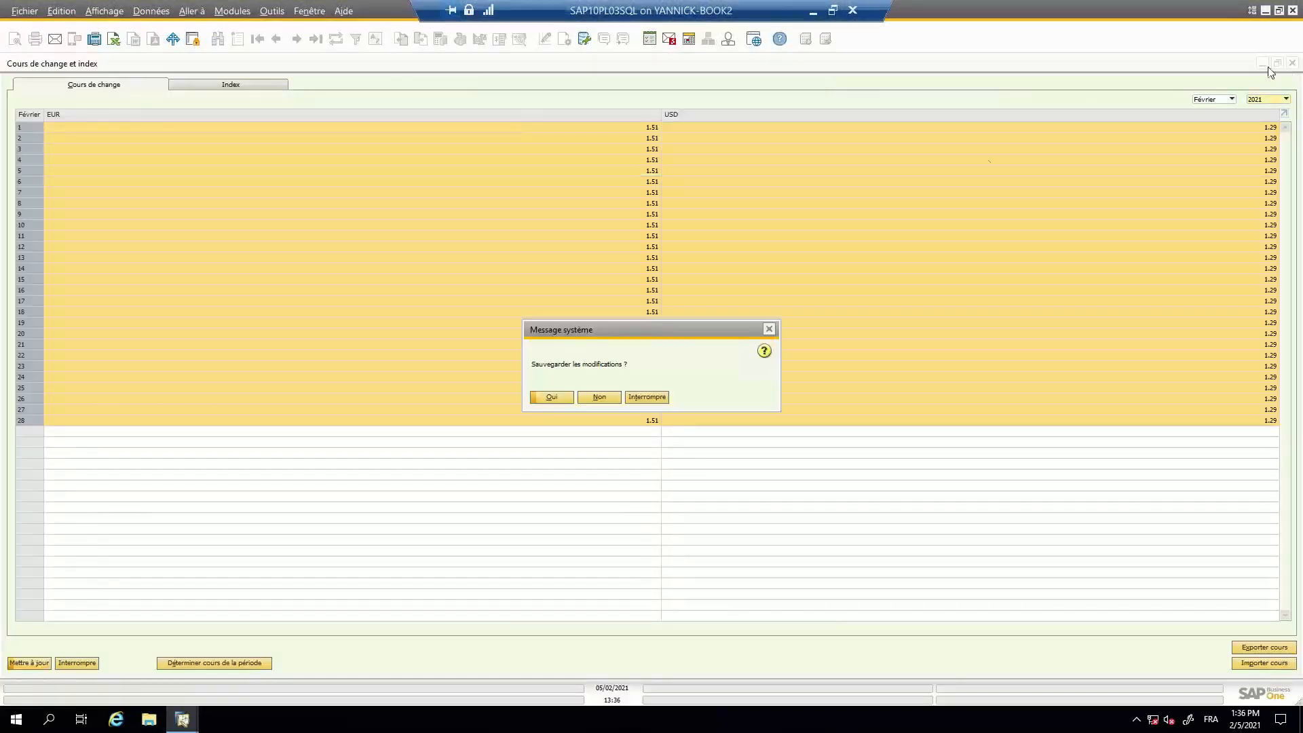
left_click(611, 400)
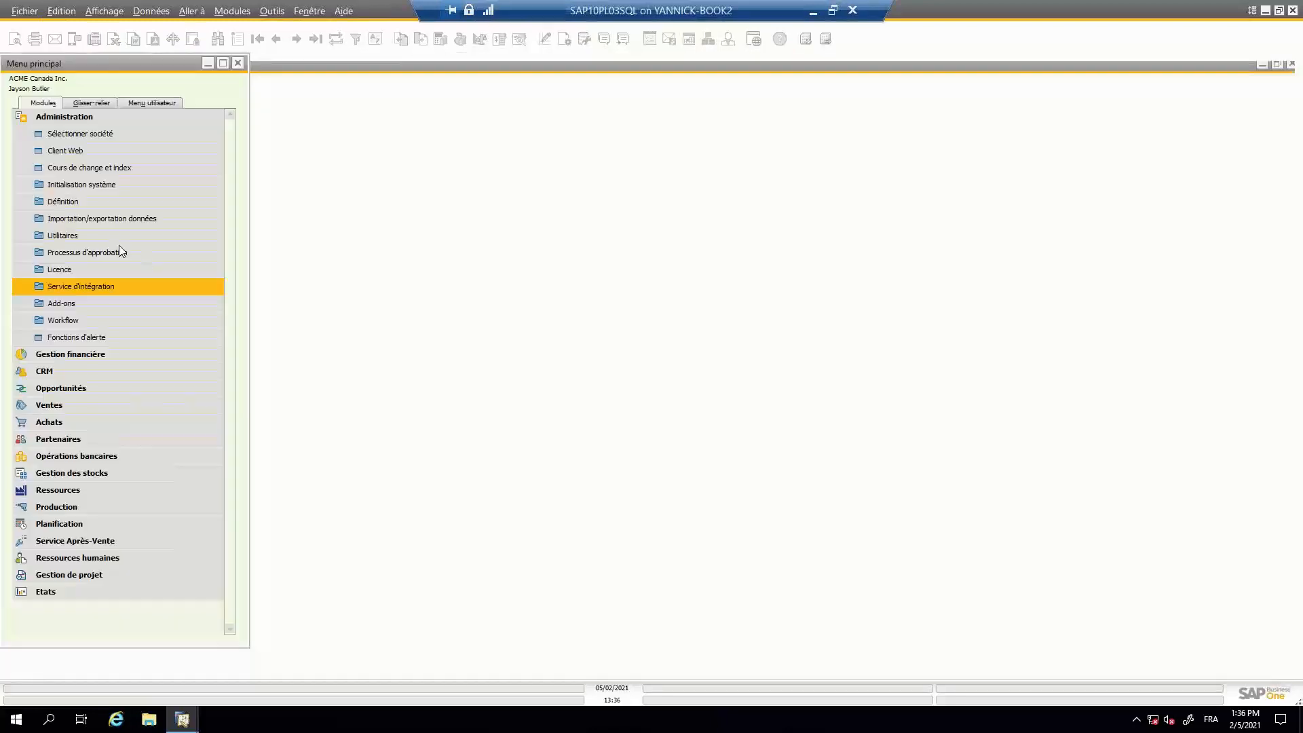
- Reopen Cours de change et index, import the exchange rates for February days 1 to 28, and save them
left_click(78, 168)
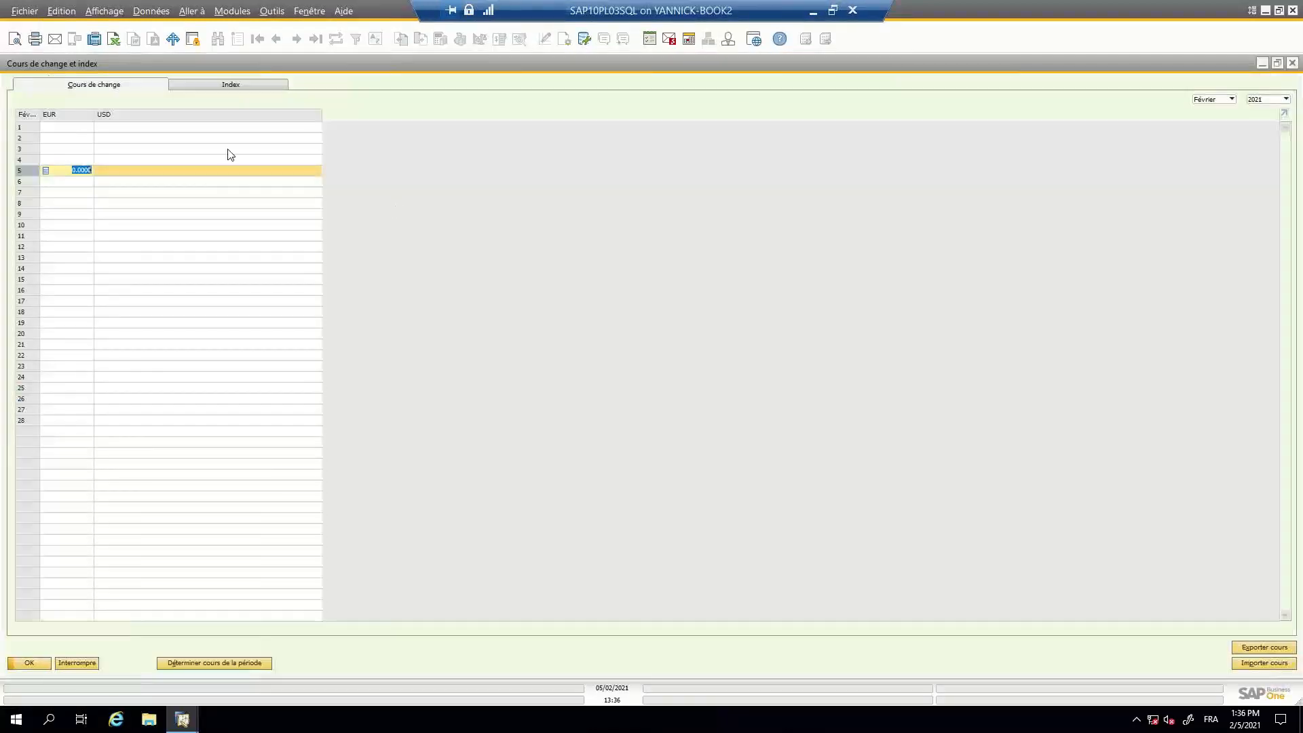
left_click(35, 128)
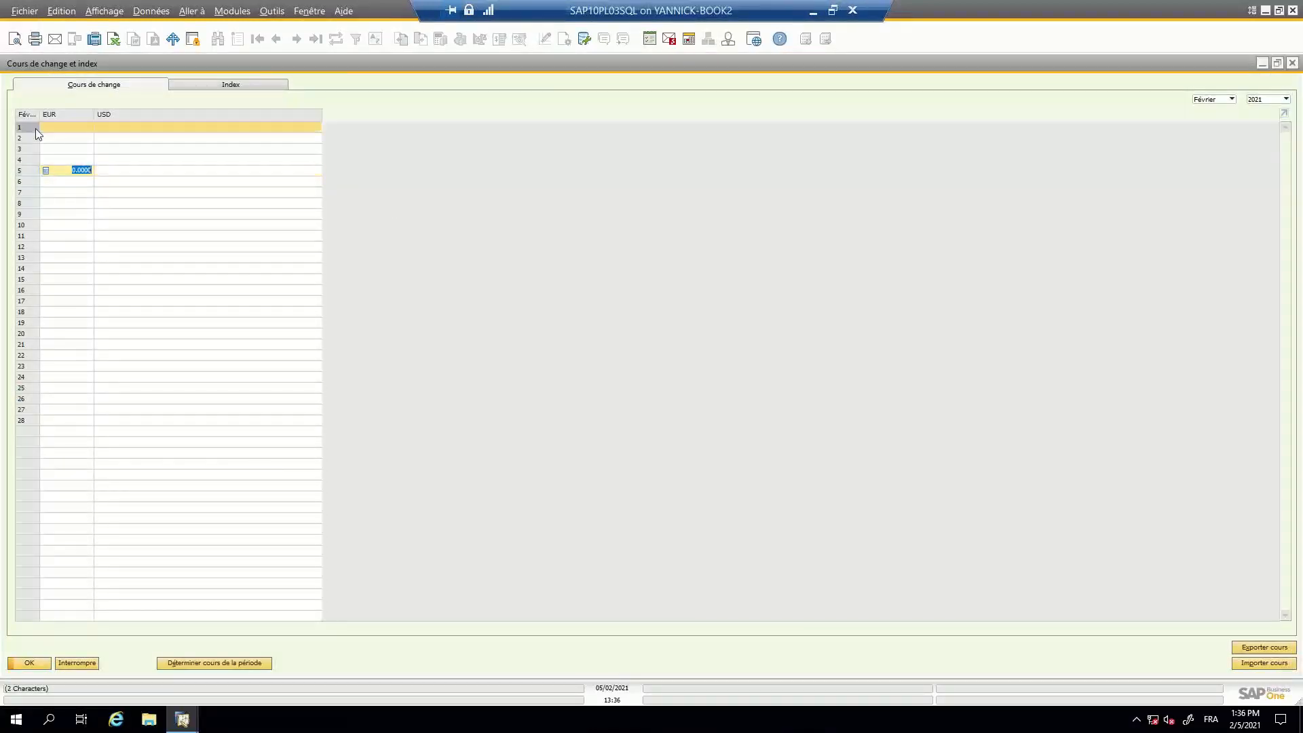
left_click(26, 422, "shift")
left_click(1245, 662)
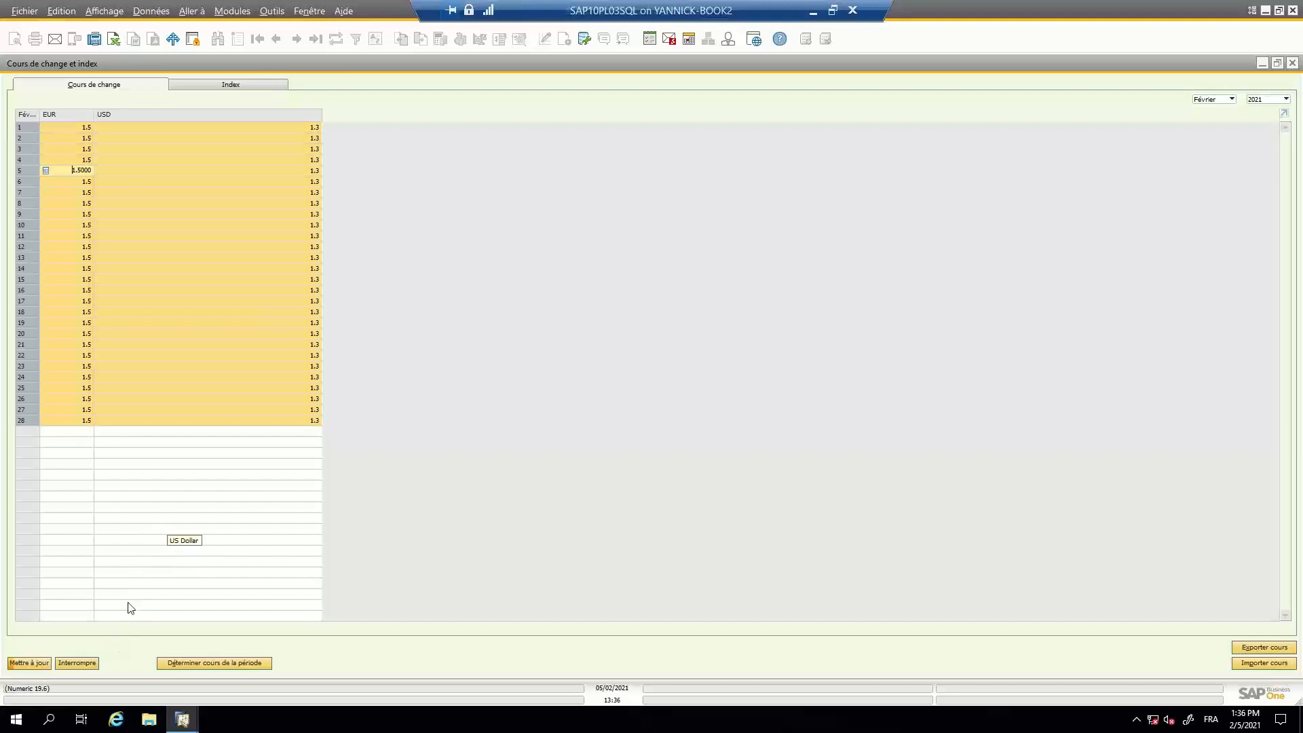
left_click(27, 662)
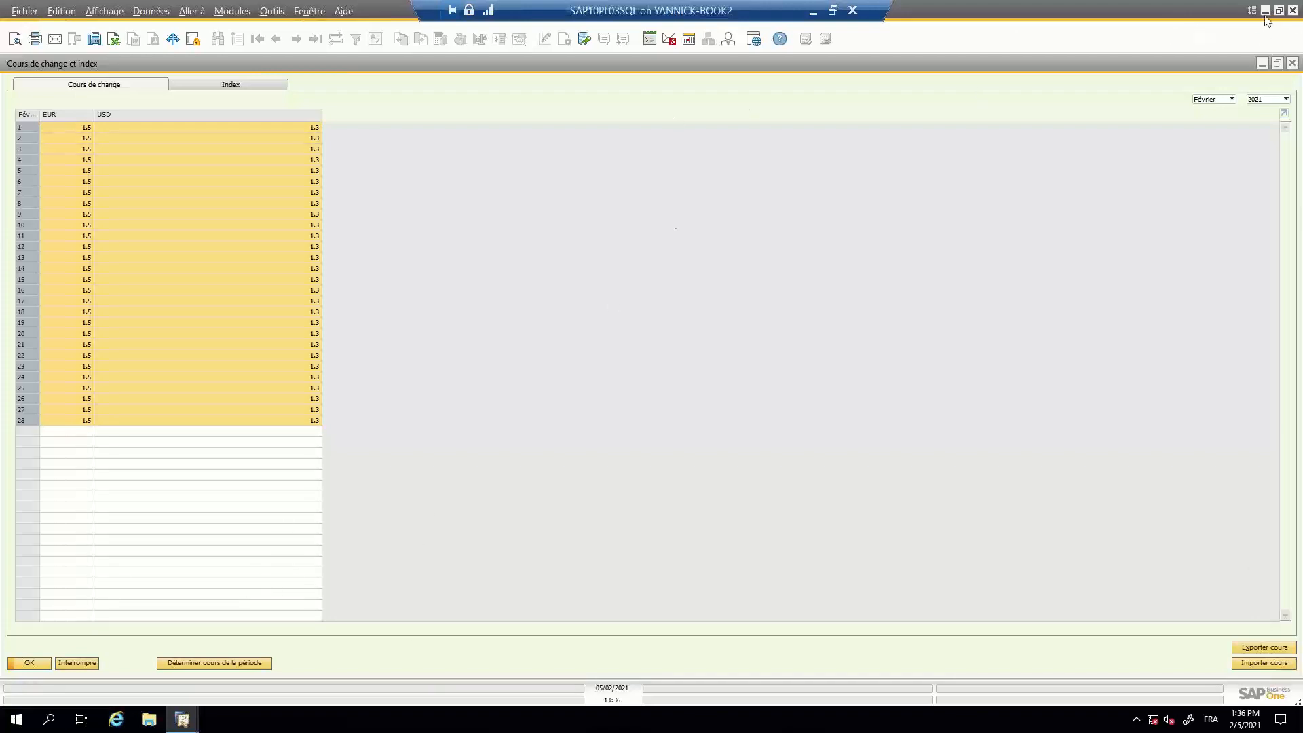
- Return to the English SAP Business One session and close its Exchange Rates and Indexes window
mouse_move(182, 718)
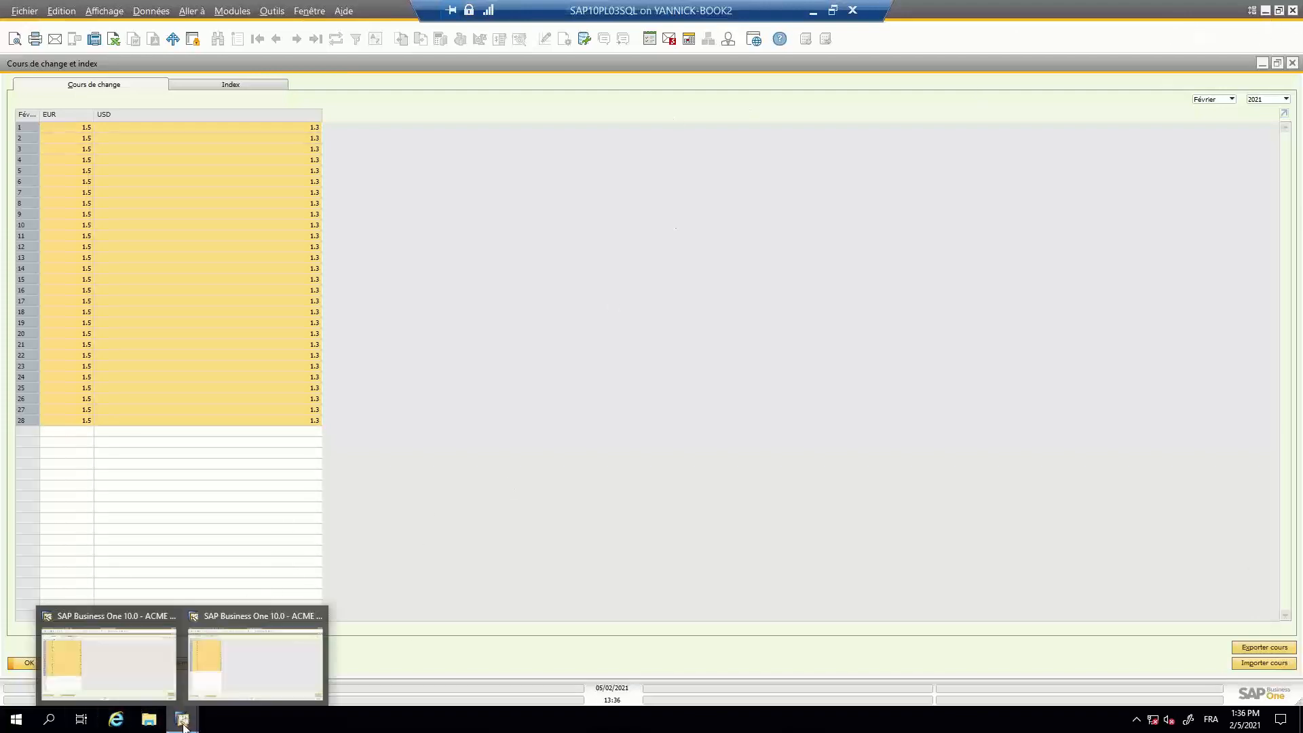
left_click(136, 660)
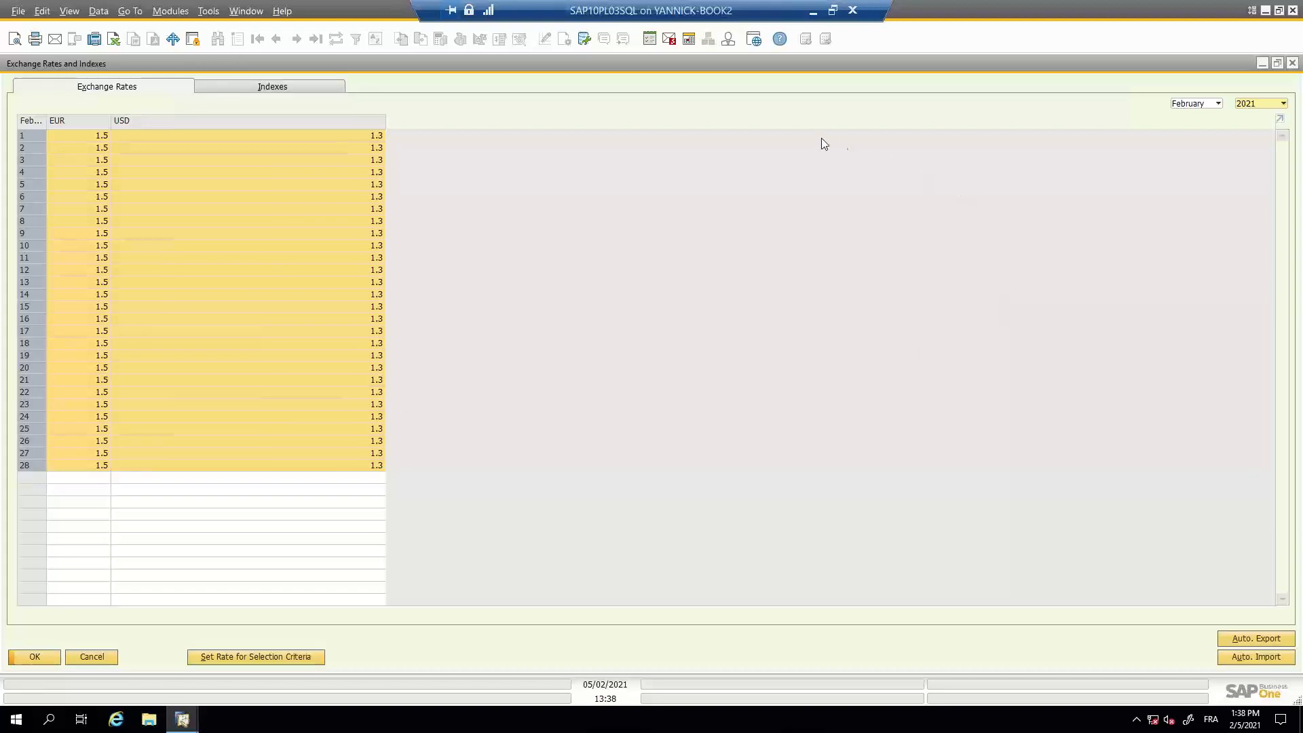
left_click(1293, 64)
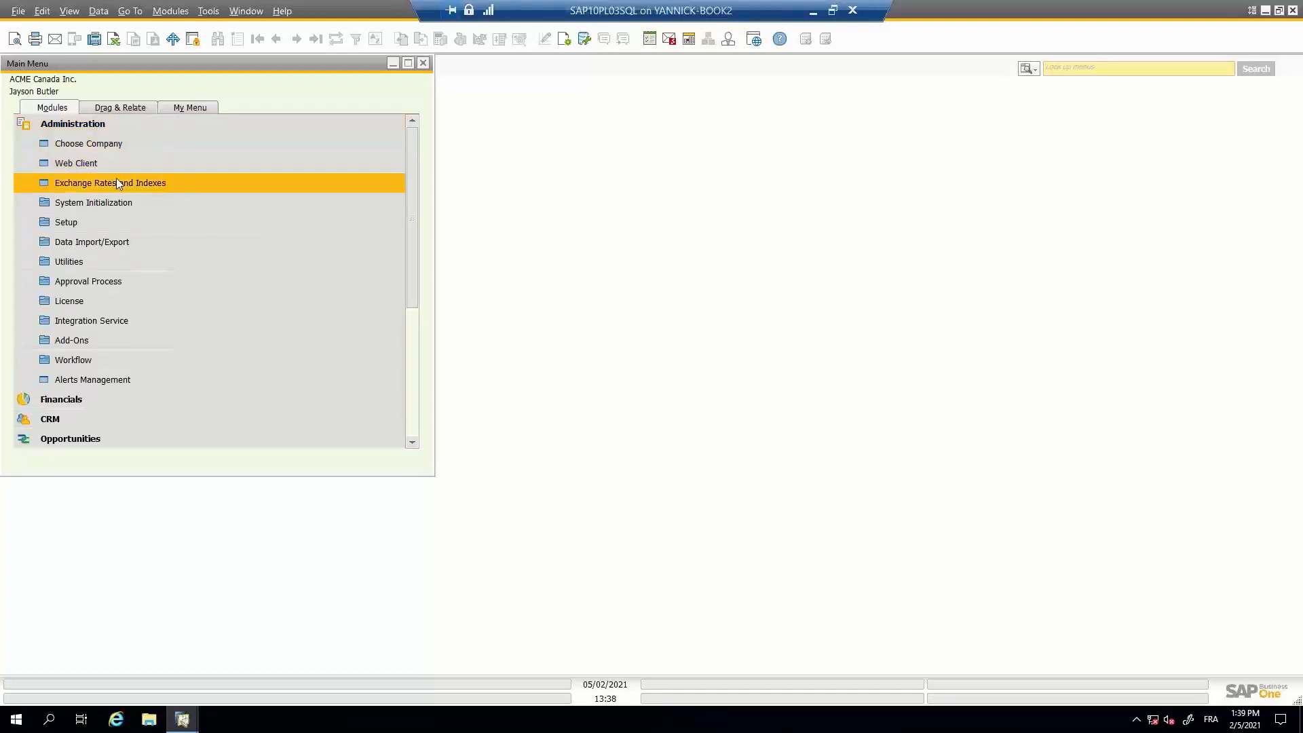
- Open Company Details under System Initialization, examine the Default Account Currency choices in the basic initialization settings, and close the window without changes
left_click(110, 128)
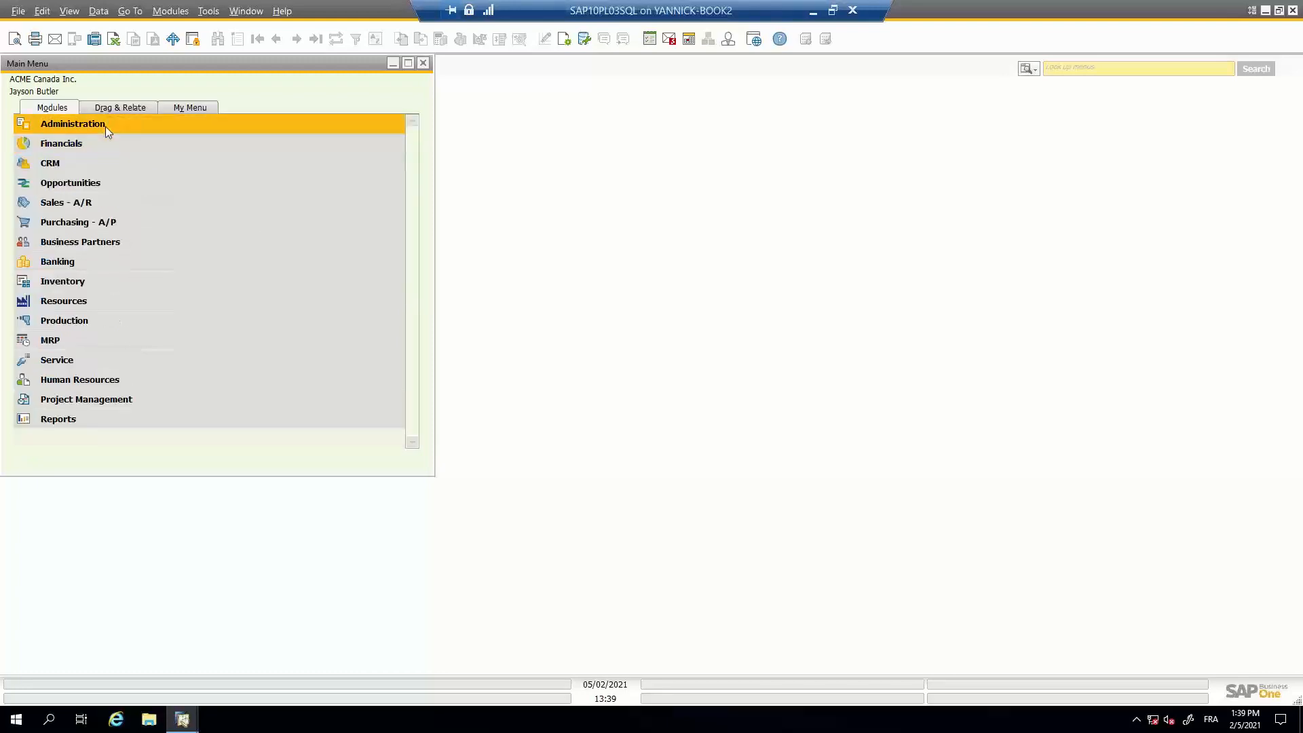
left_click(104, 126)
left_click(117, 201)
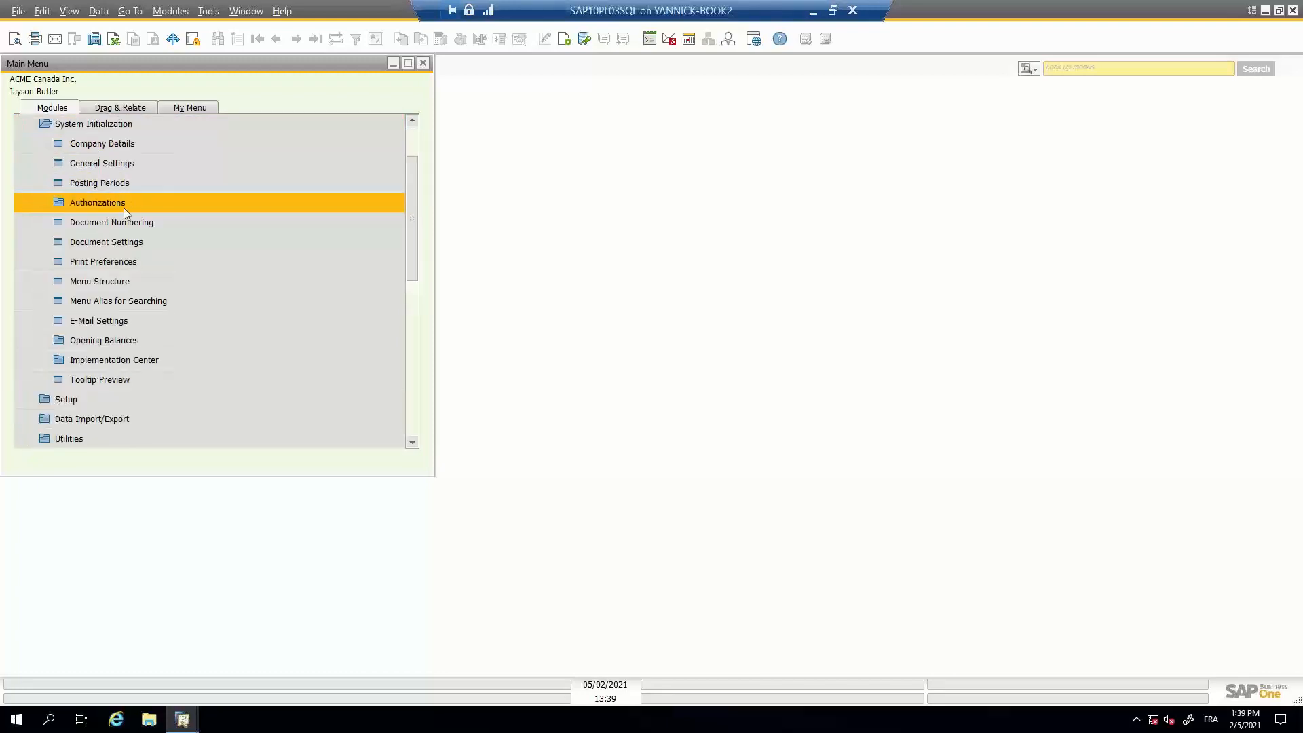
left_click(139, 143)
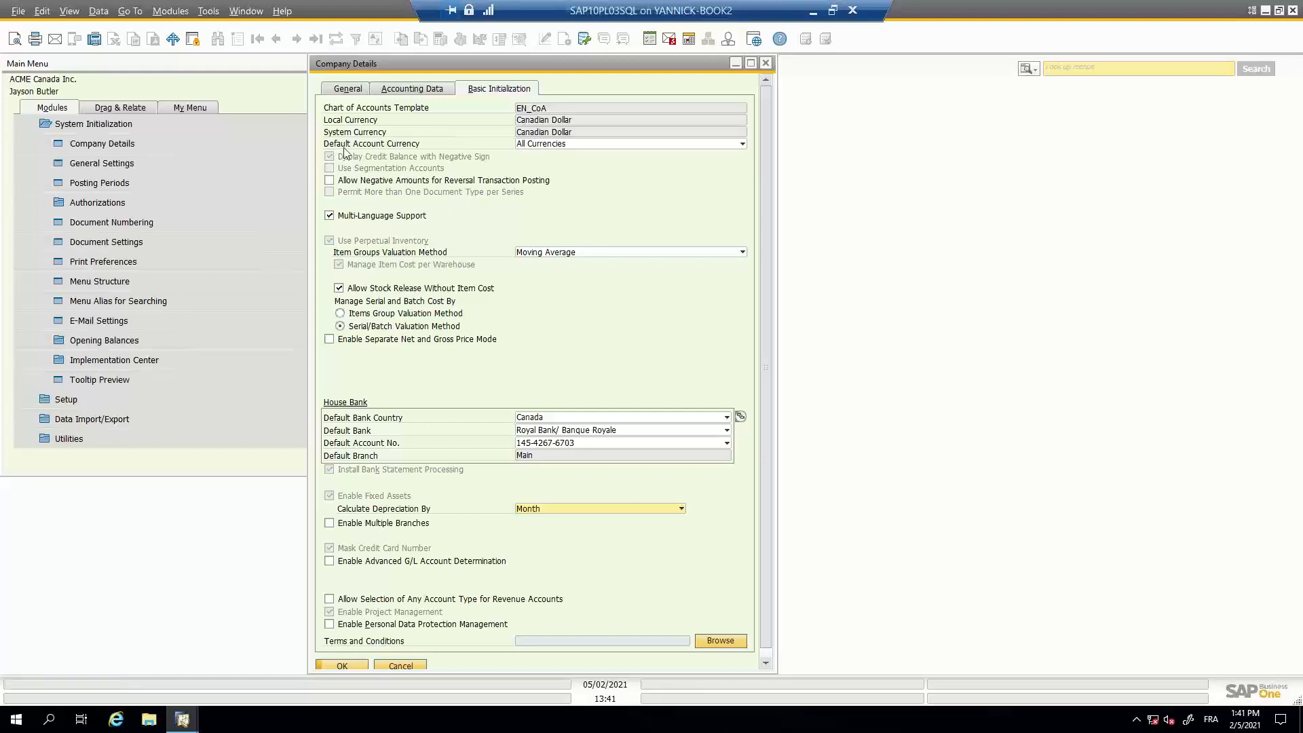
left_click(534, 145)
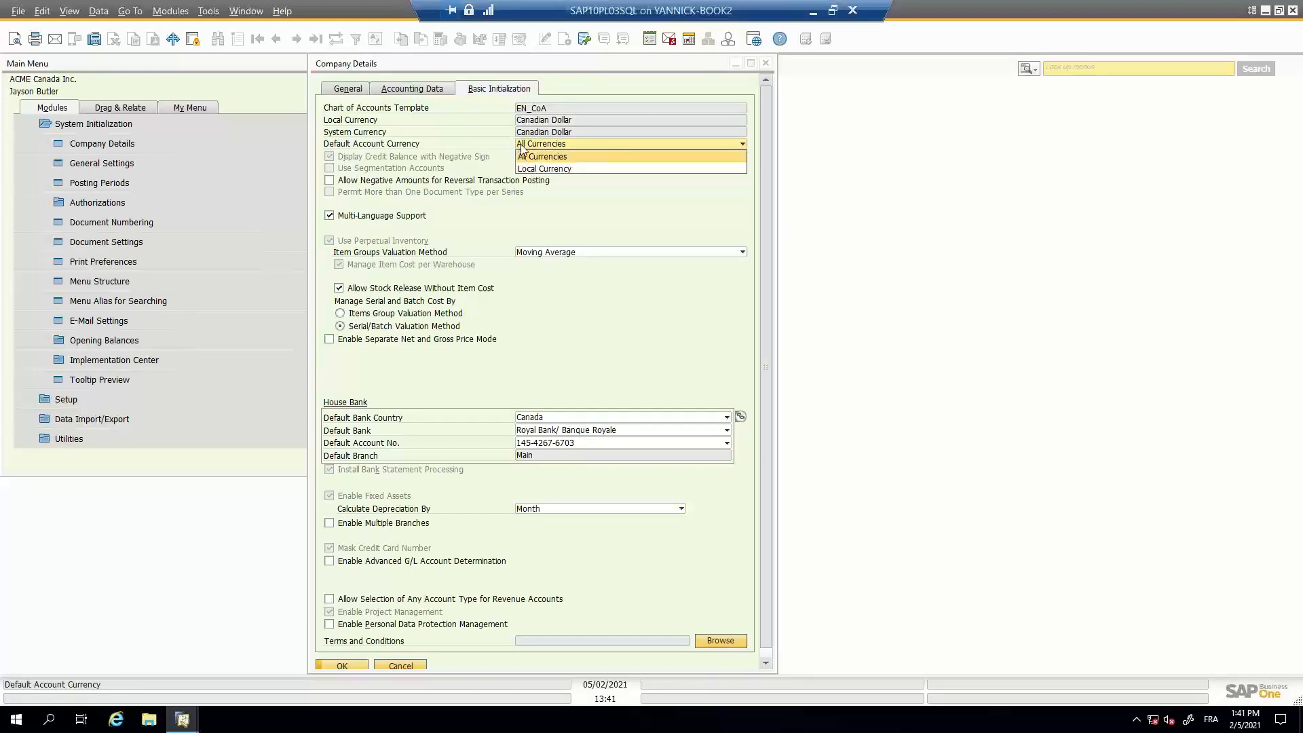
left_click(522, 146)
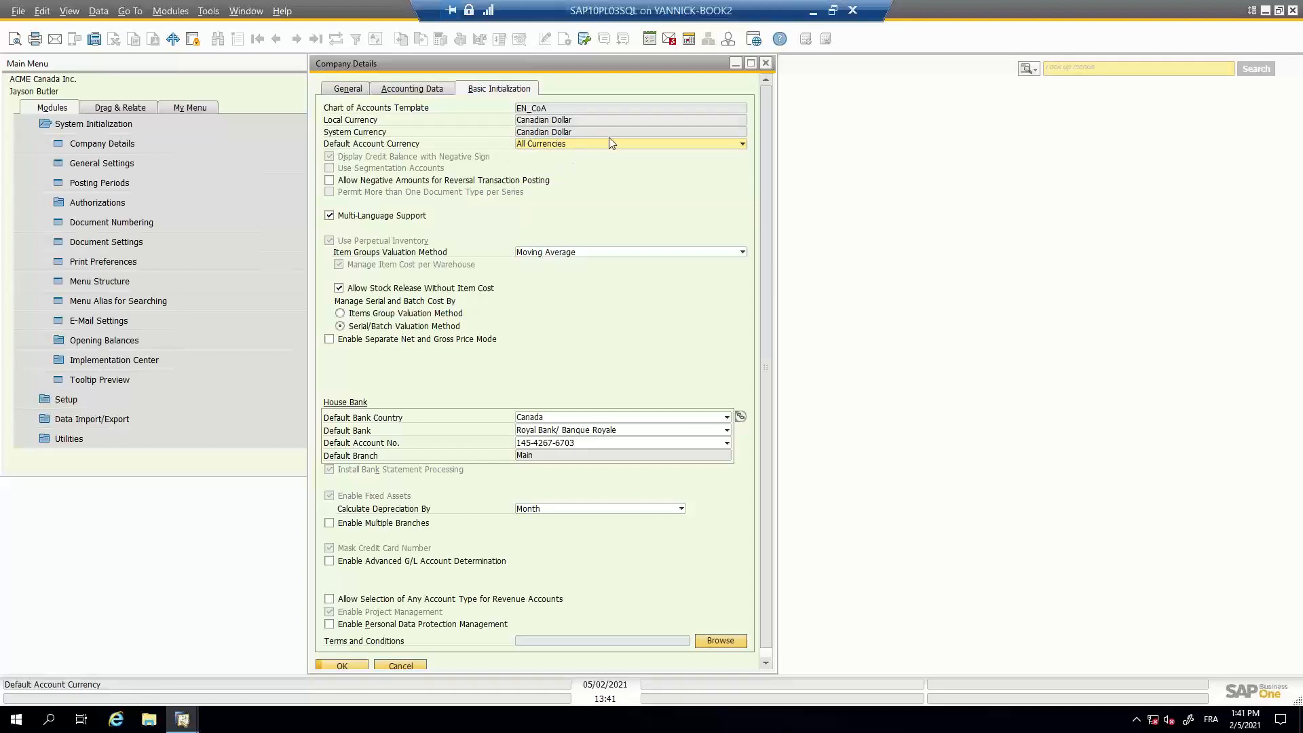
left_click(765, 64)
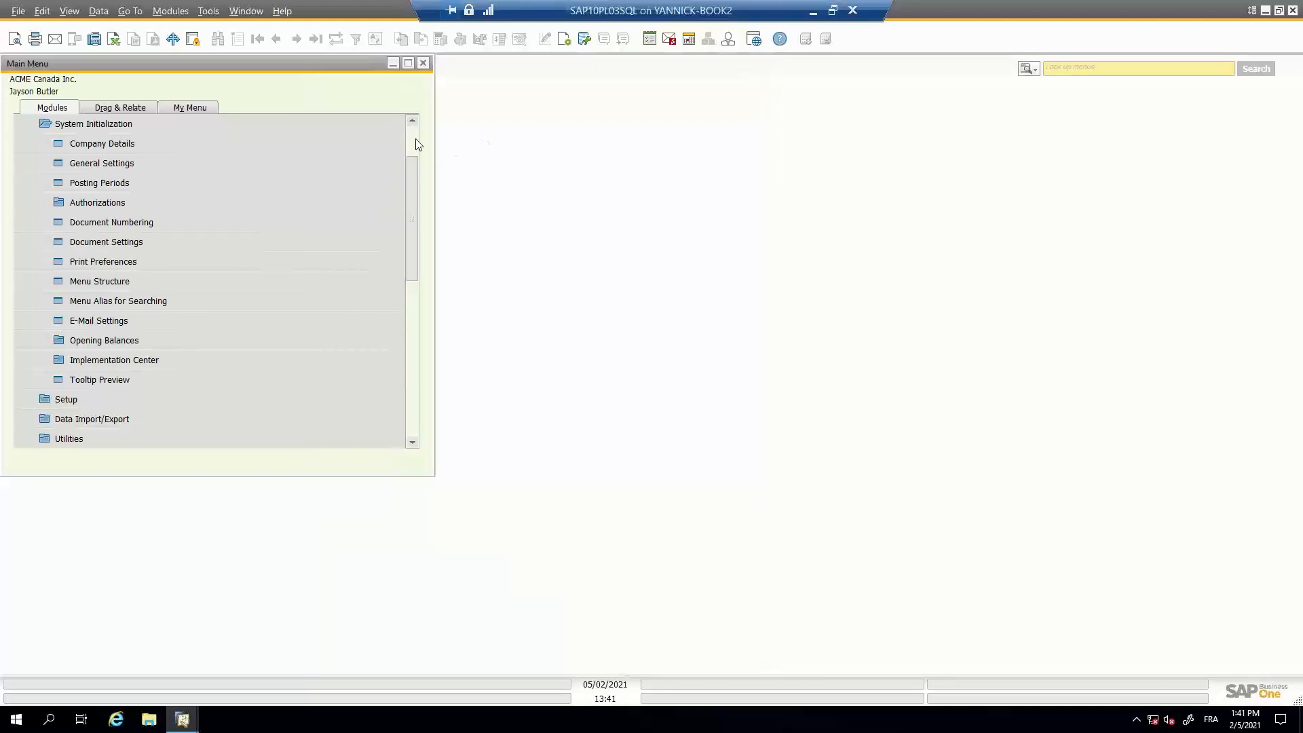
- Collapse System Initialization and expand the Financials module
scroll(415, 139, "up", 2)
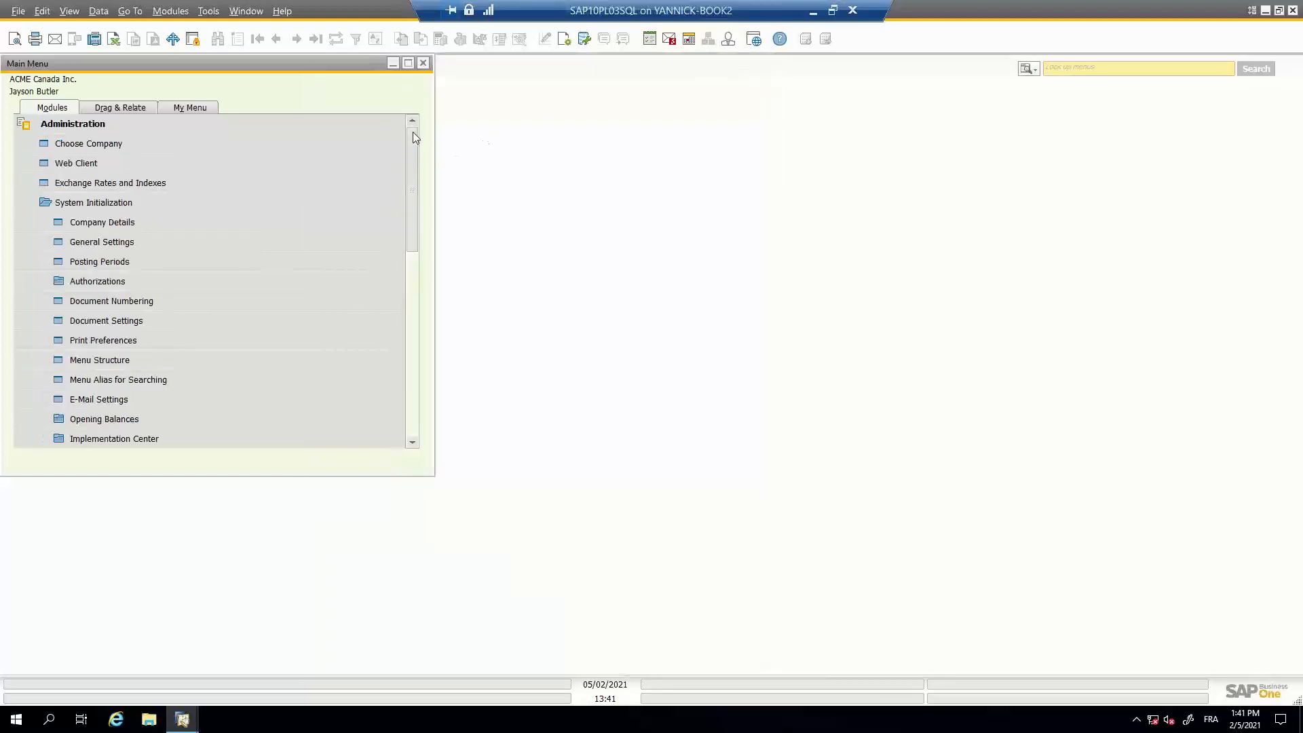
left_click(39, 200)
left_click(46, 398)
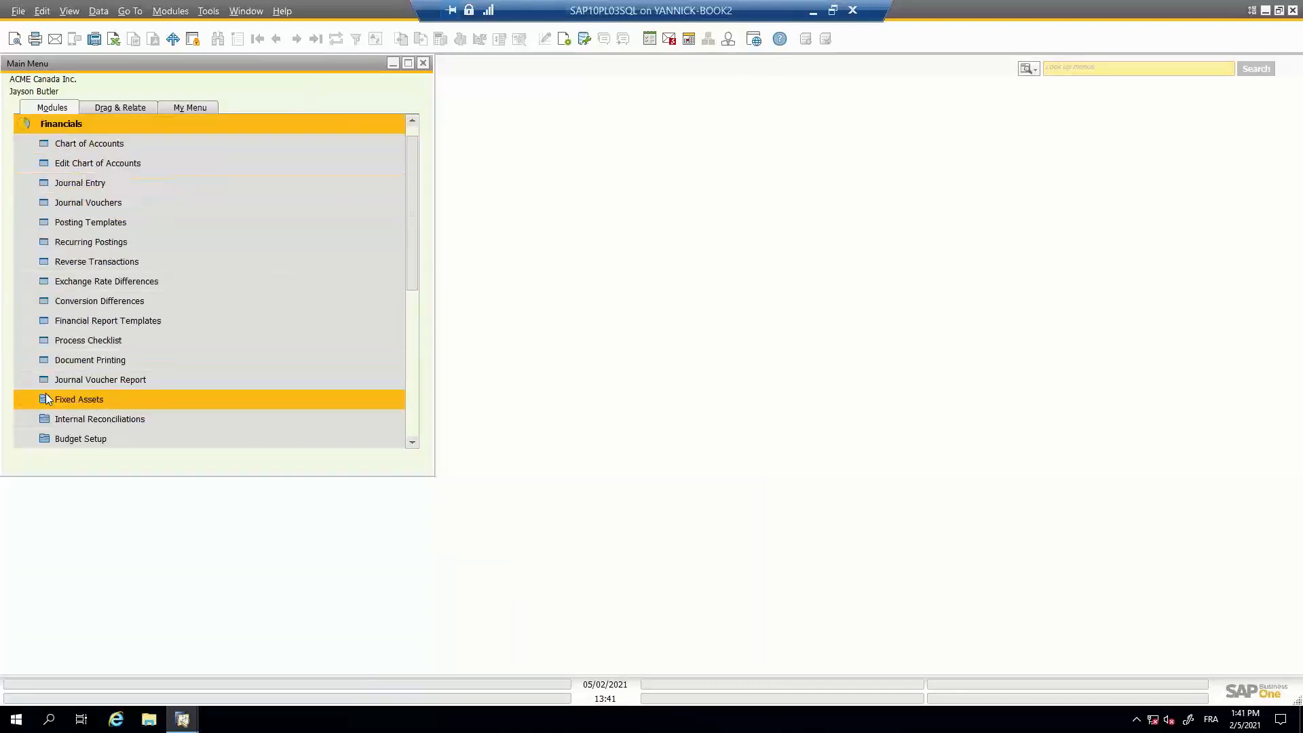
scroll(116, 152, "down", 1)
left_click(117, 143)
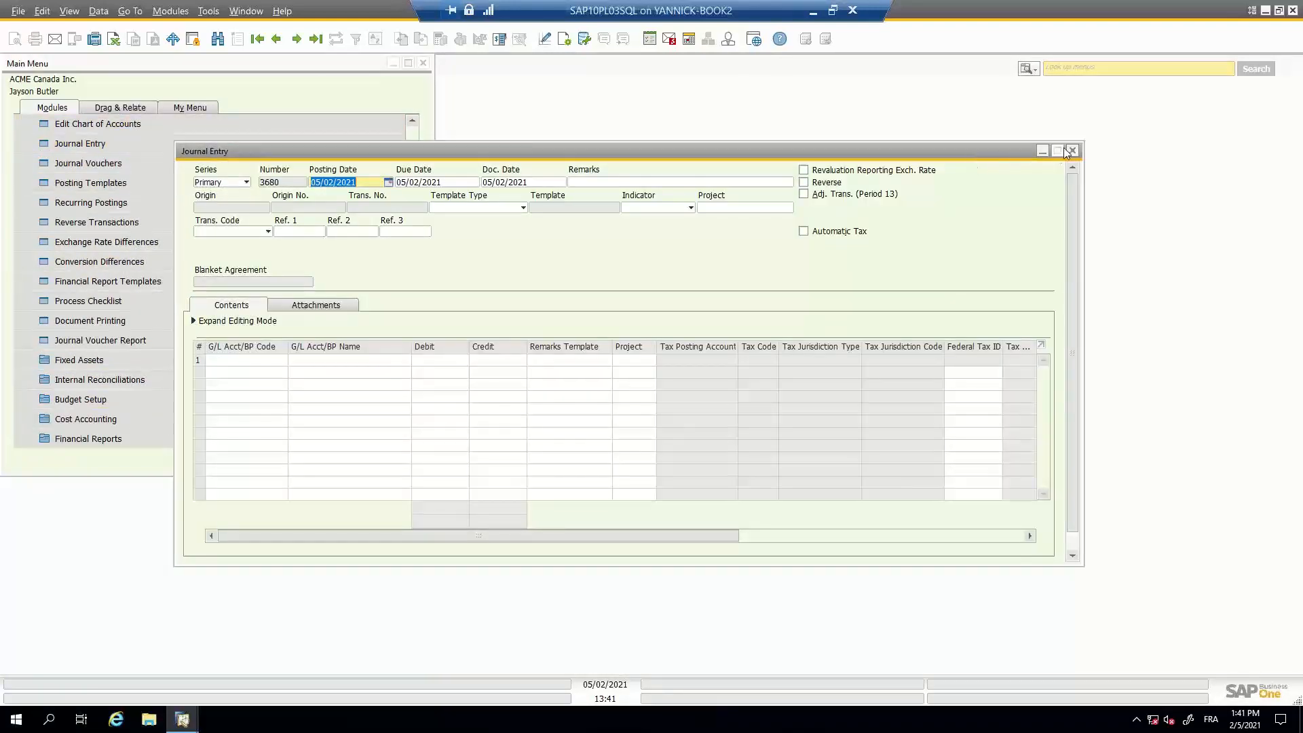
left_click(1071, 151)
scroll(417, 131, "up", 1)
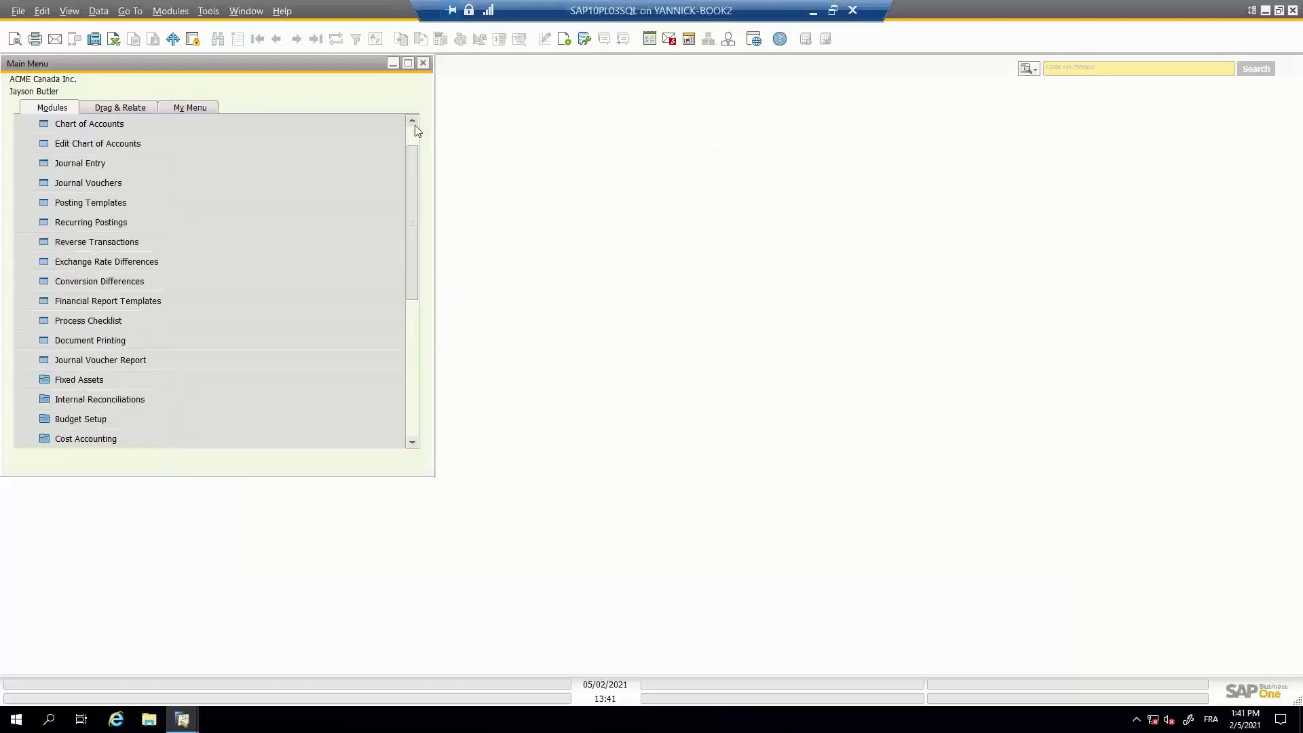
scroll(416, 131, "up", 2)
- Open the Chart of Accounts, examine the currency of CAsh US and the domestic and foreign Accounts Receivable accounts, and close it
left_click(241, 166)
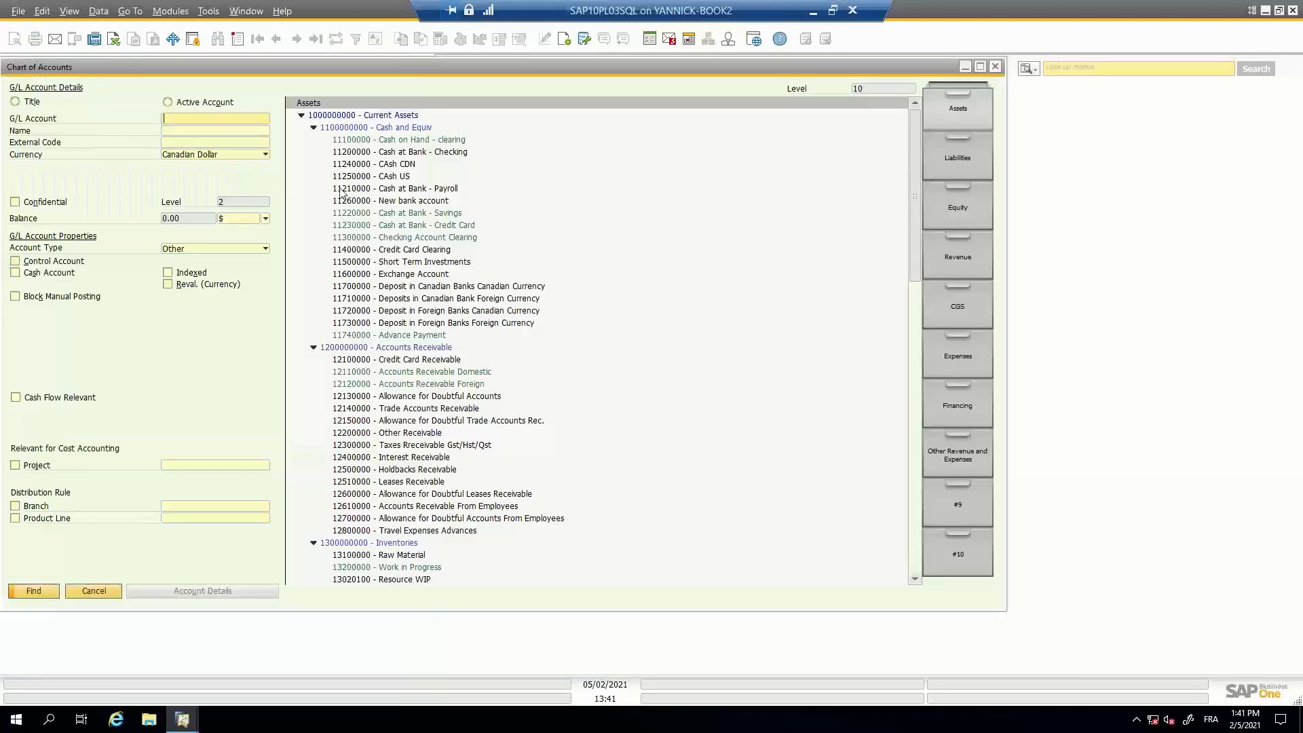
left_click(445, 177)
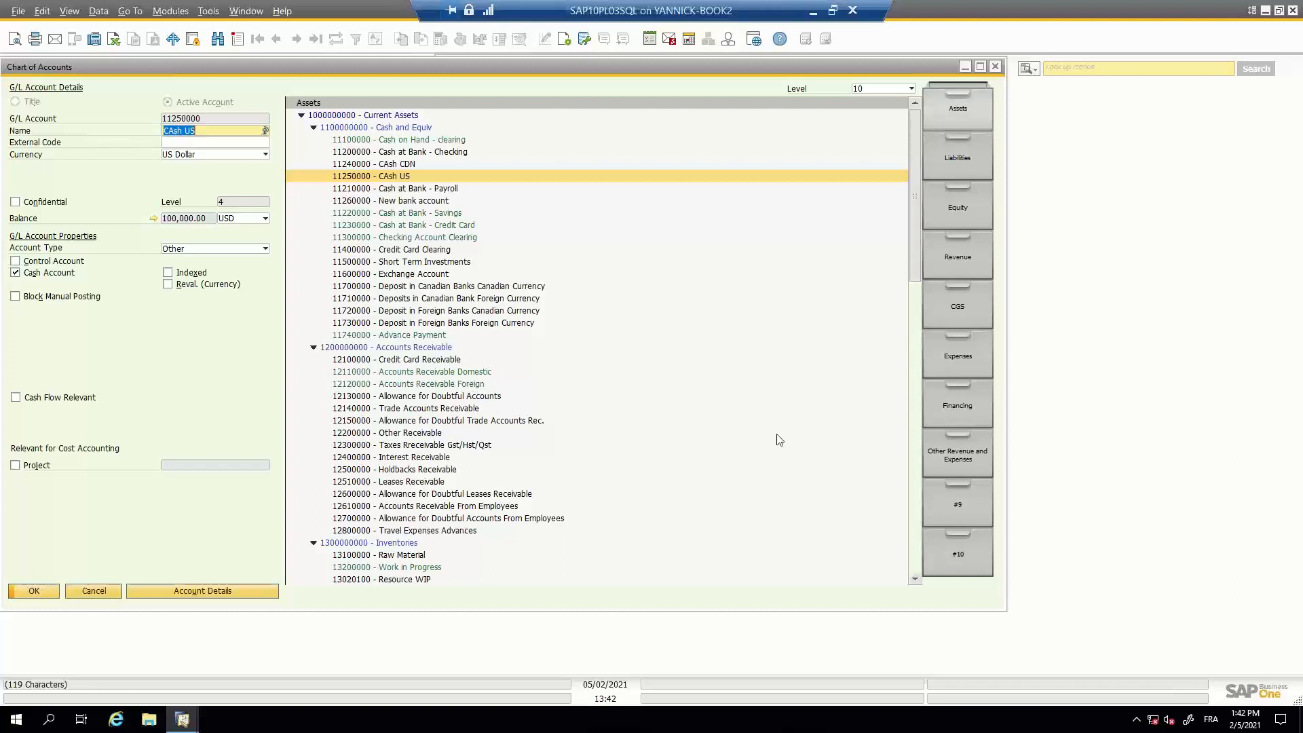
left_click(467, 373)
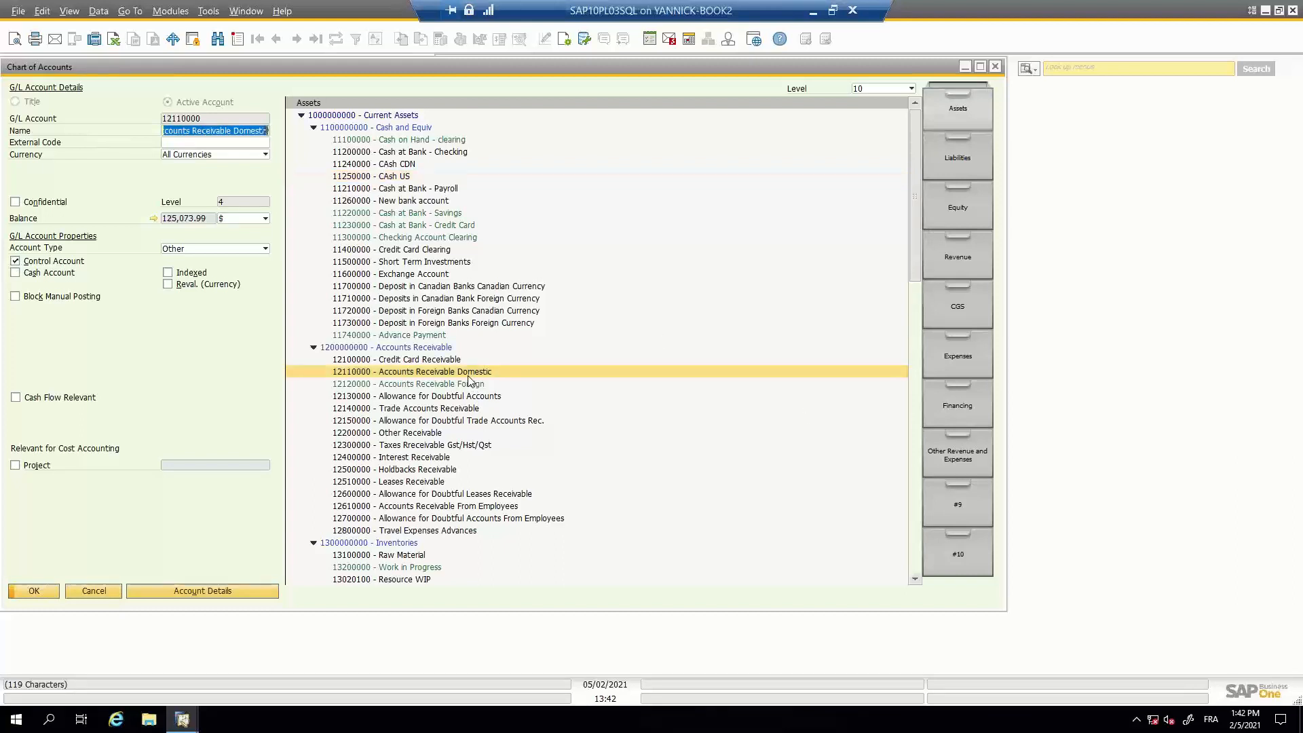
left_click(465, 384)
left_click(464, 373)
left_click(995, 67)
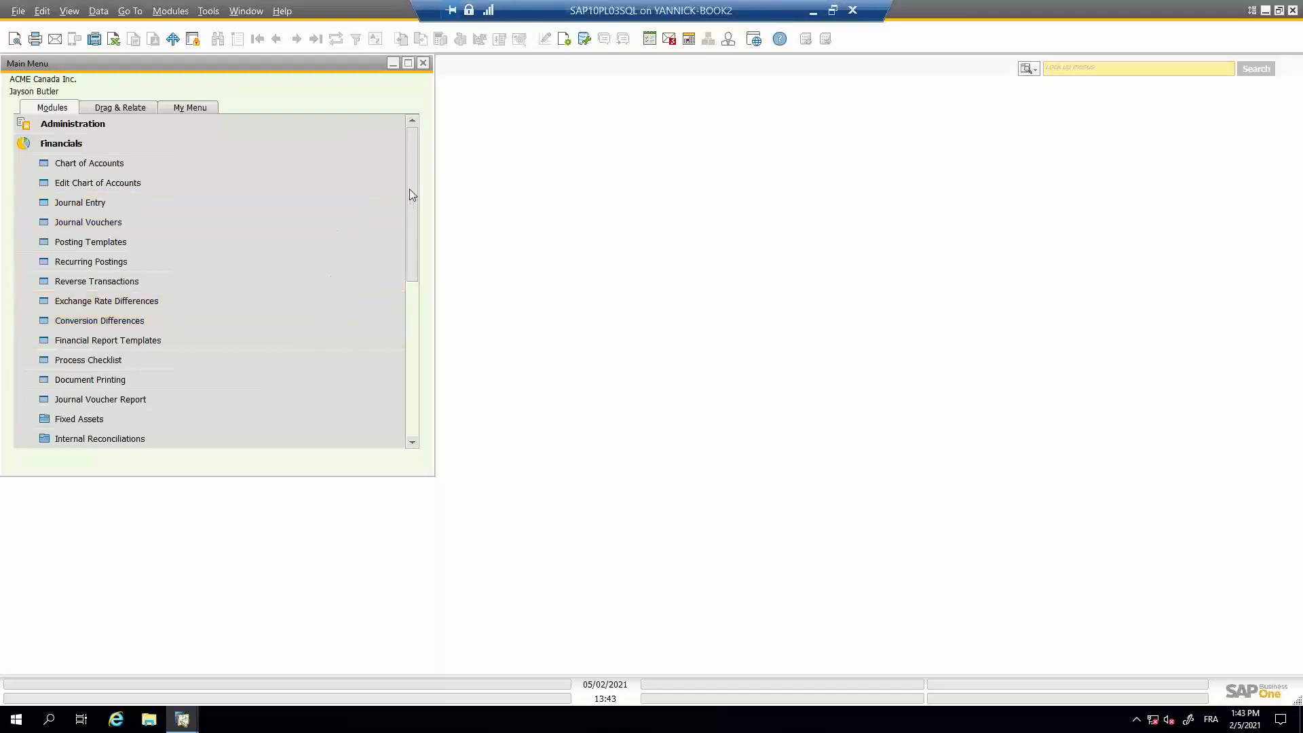
- Collapse the Financials module and open the Currencies setup from the Financials setup in Administration
left_click(19, 143)
left_click(25, 128)
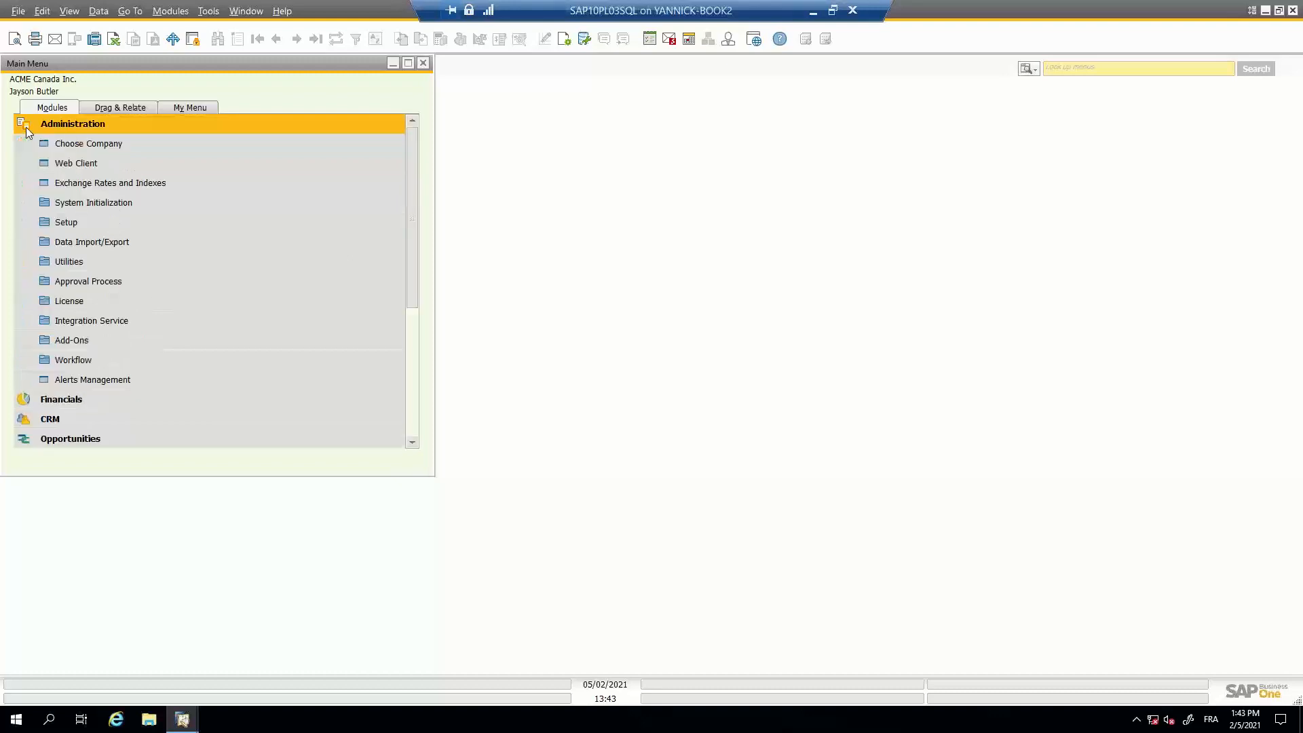
left_click(38, 226)
left_click(48, 165)
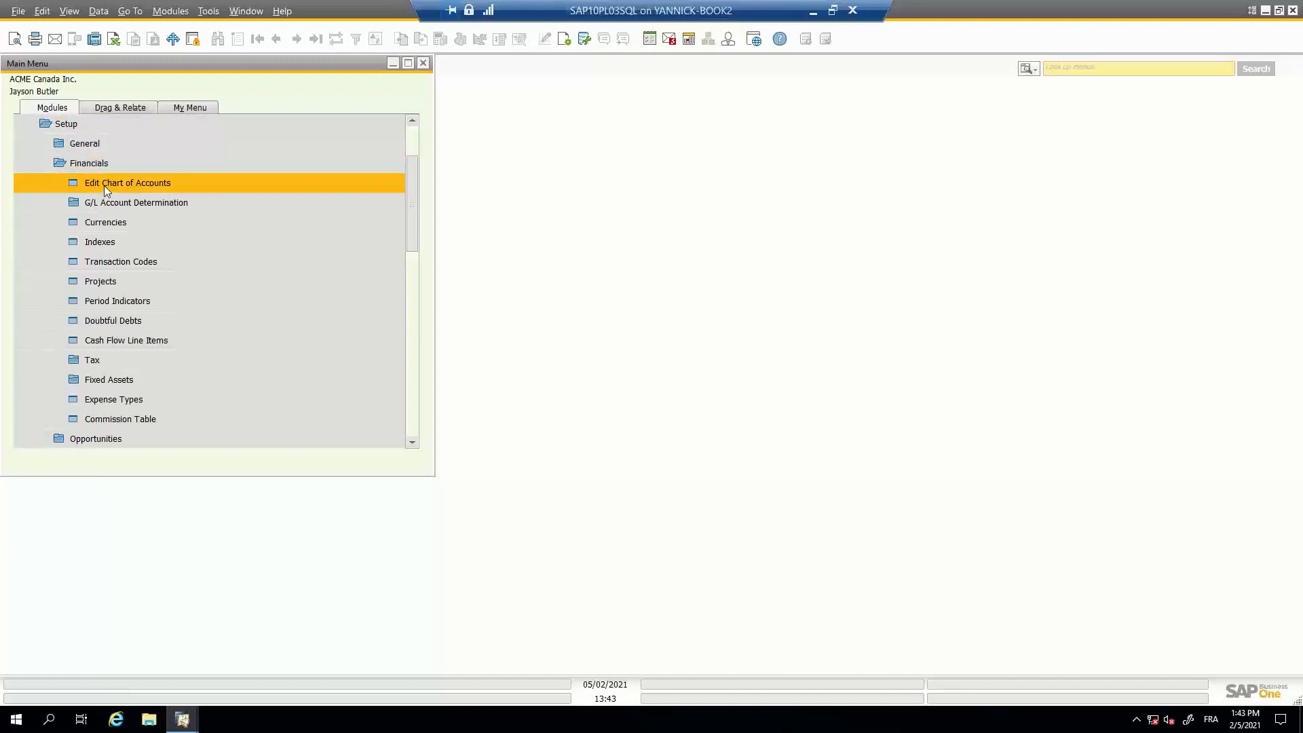
left_click(125, 225)
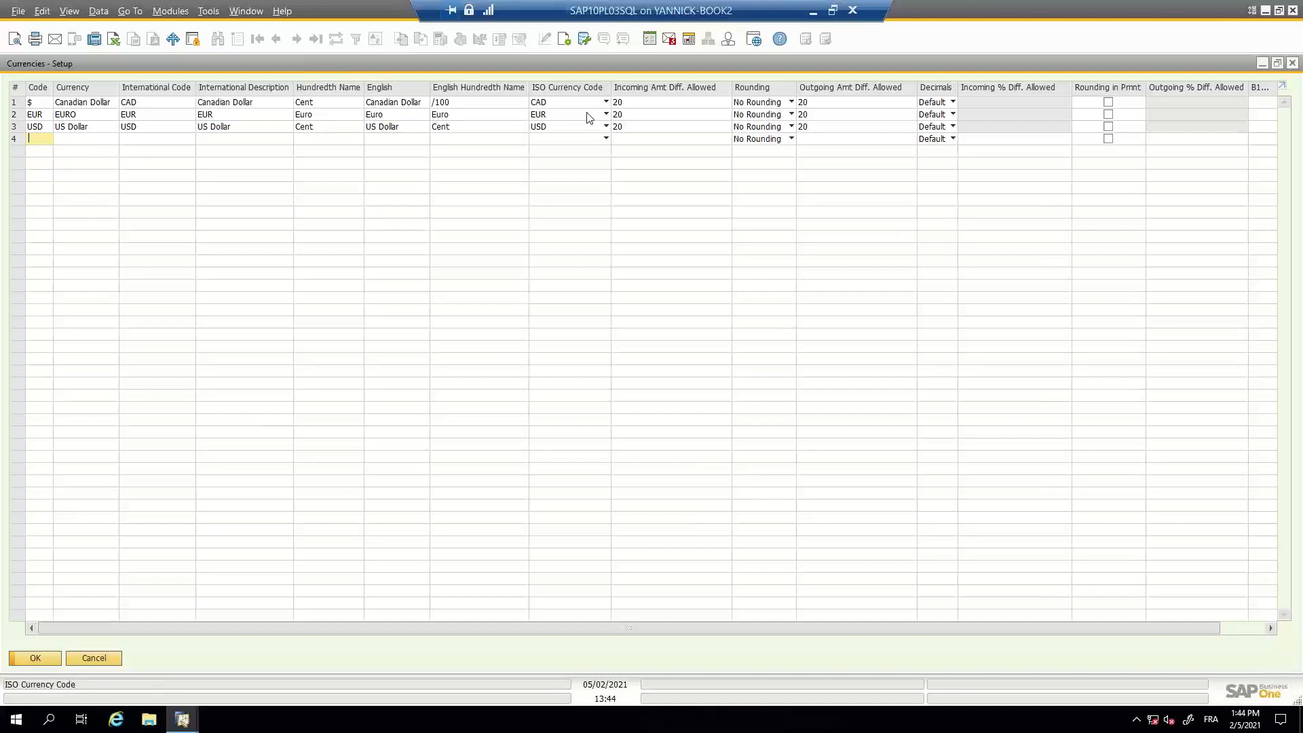
- Examine the incoming amount difference allowed for Canadian dollar, euro and US dollar, and close the Currencies setup without changes
left_click(635, 103)
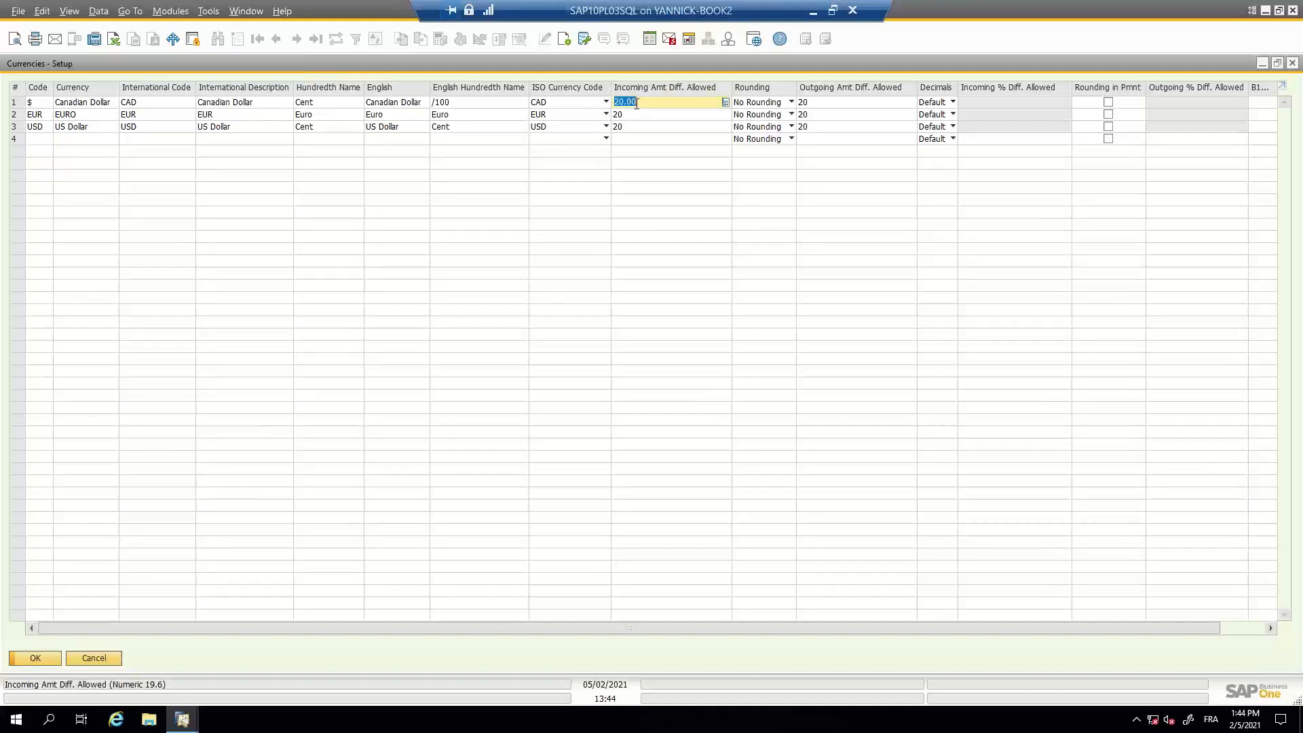
left_click(634, 114)
left_click(634, 129)
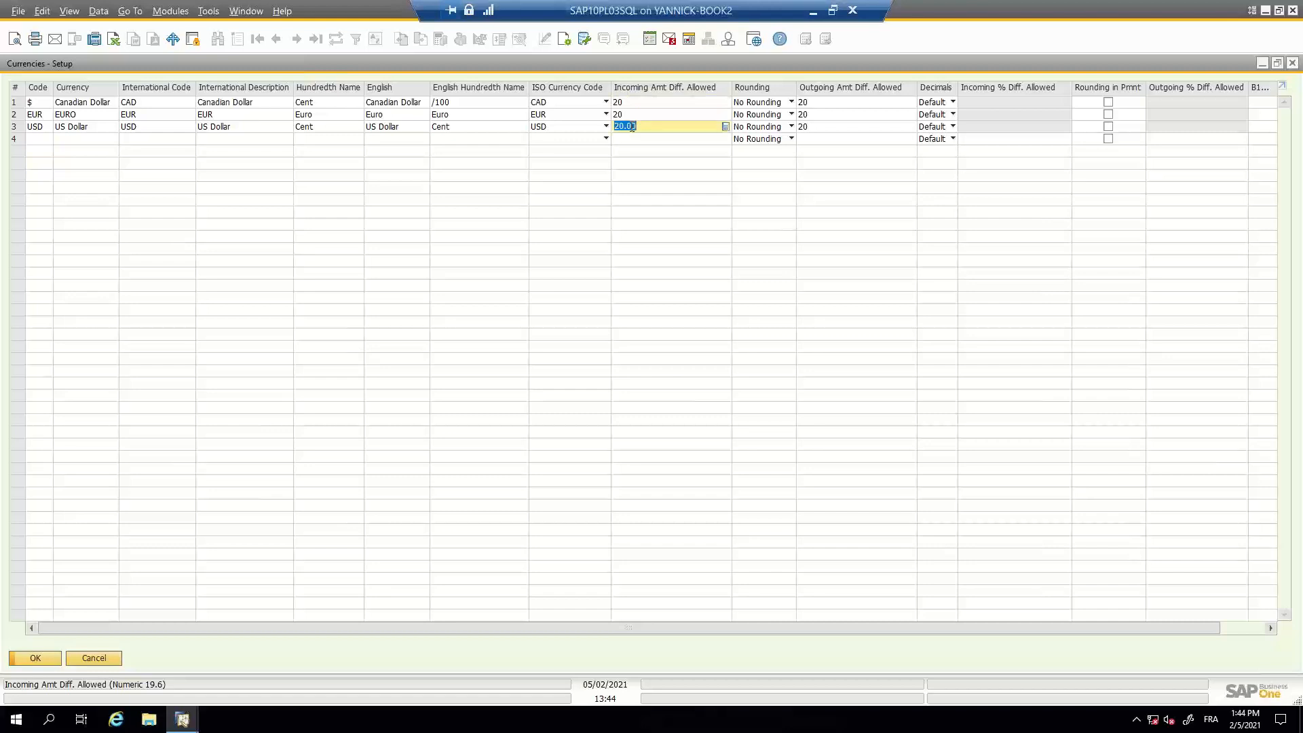
left_click(638, 114)
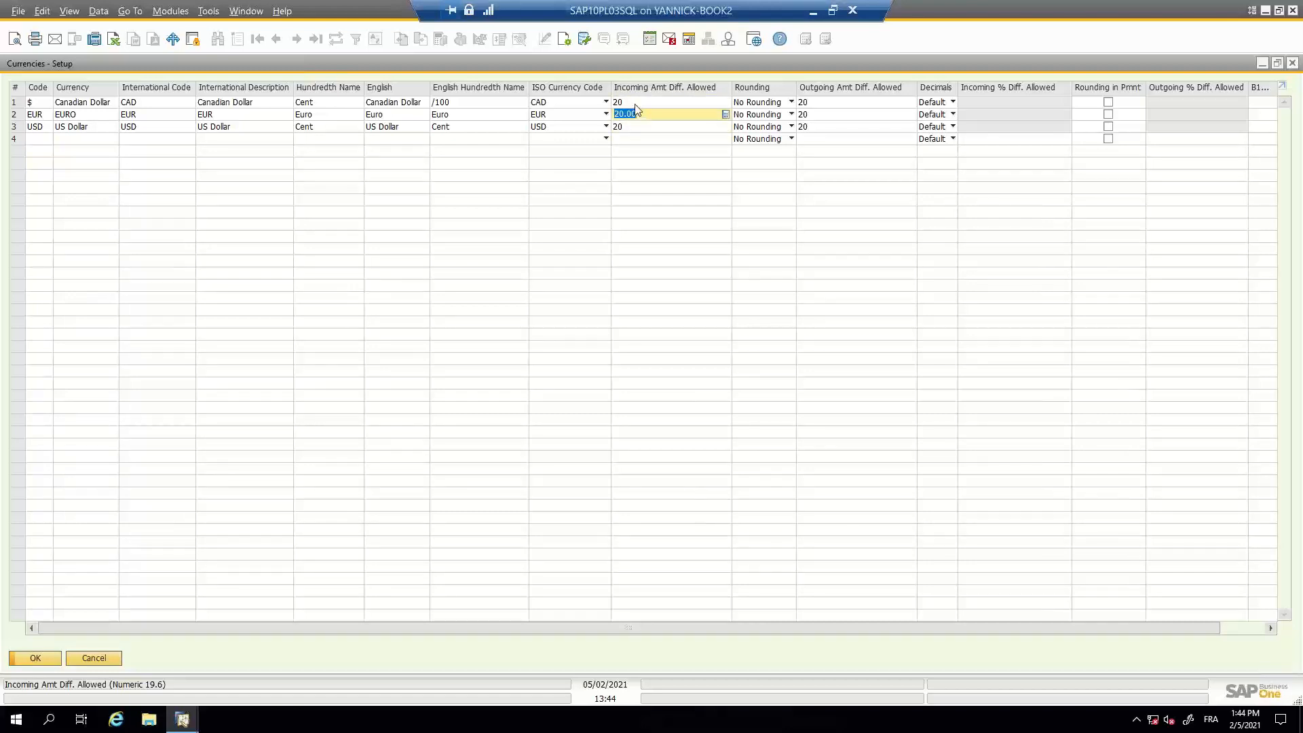
left_click(637, 102)
left_click(635, 116)
left_click(636, 127)
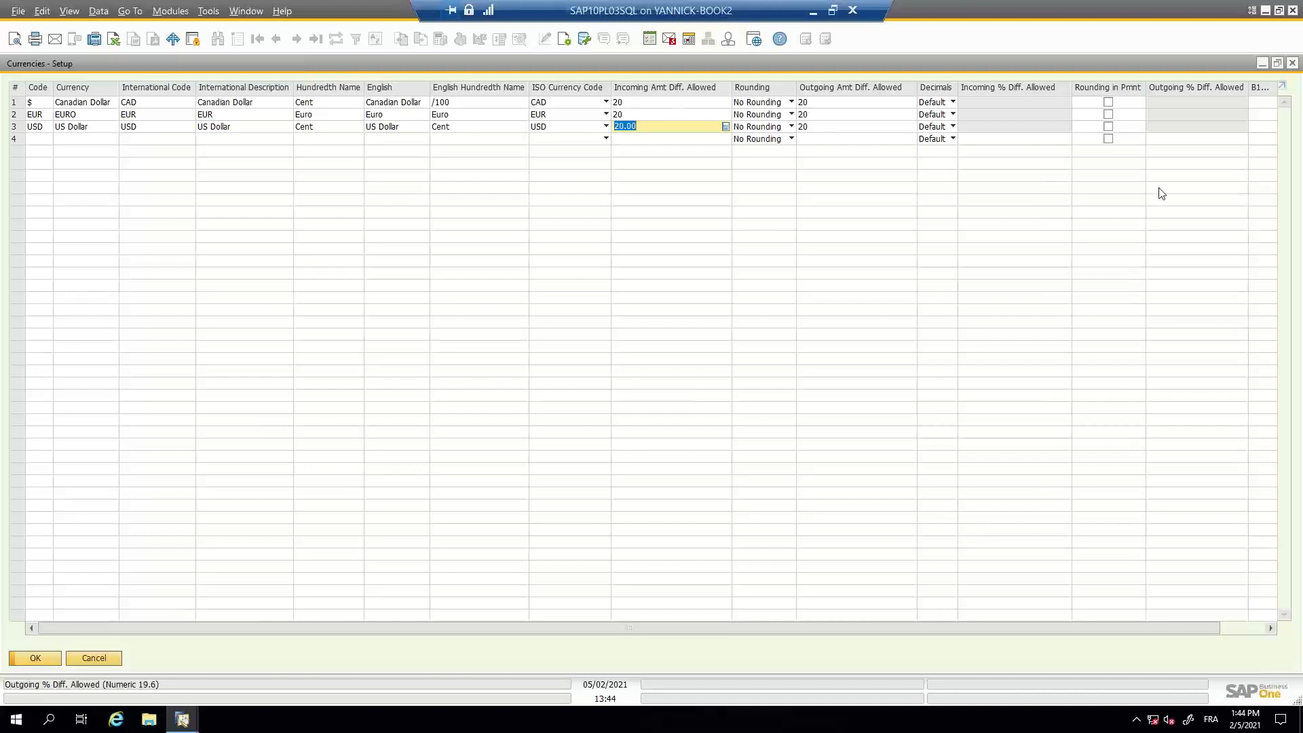
left_click(1293, 63)
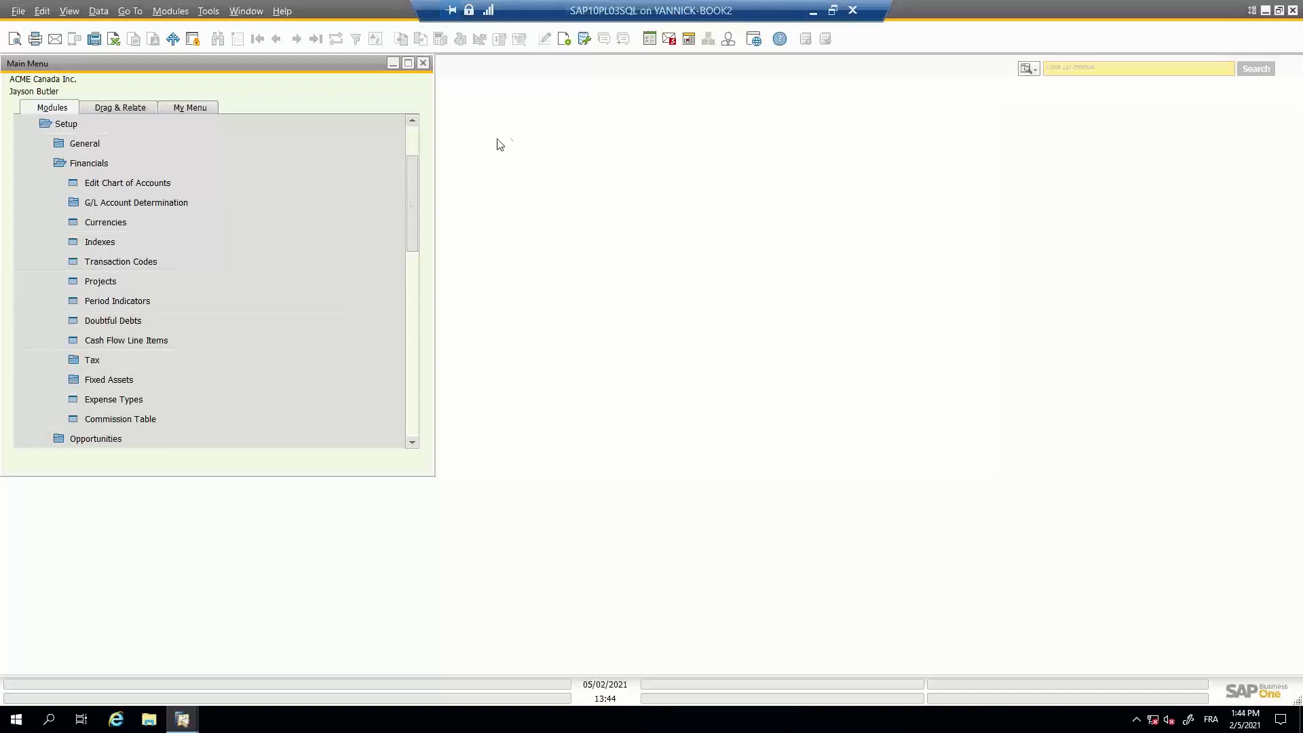
- Open G/L Account Determination, review the Sales, Purchasing and General accounts for realized exchange differences and over- or underpayments, and close it
scroll(416, 141, "up", 2)
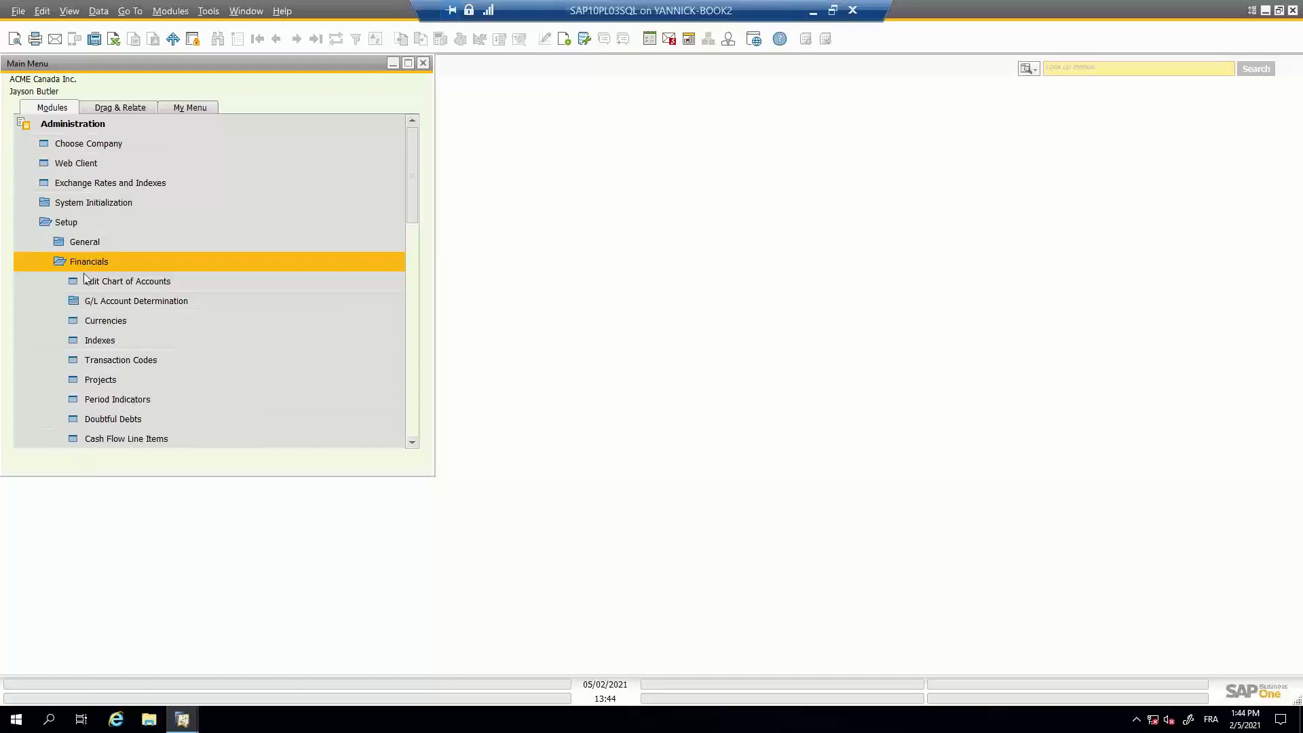
left_click(84, 302)
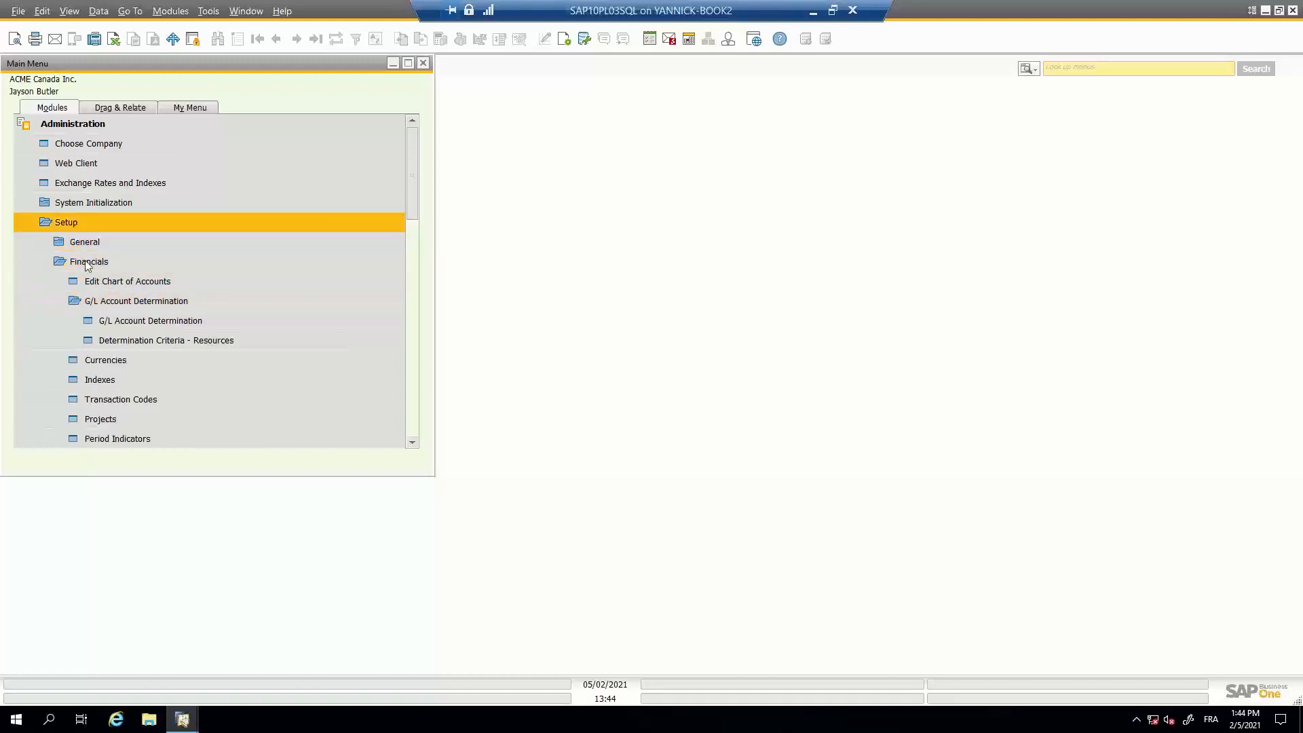
left_click(157, 321)
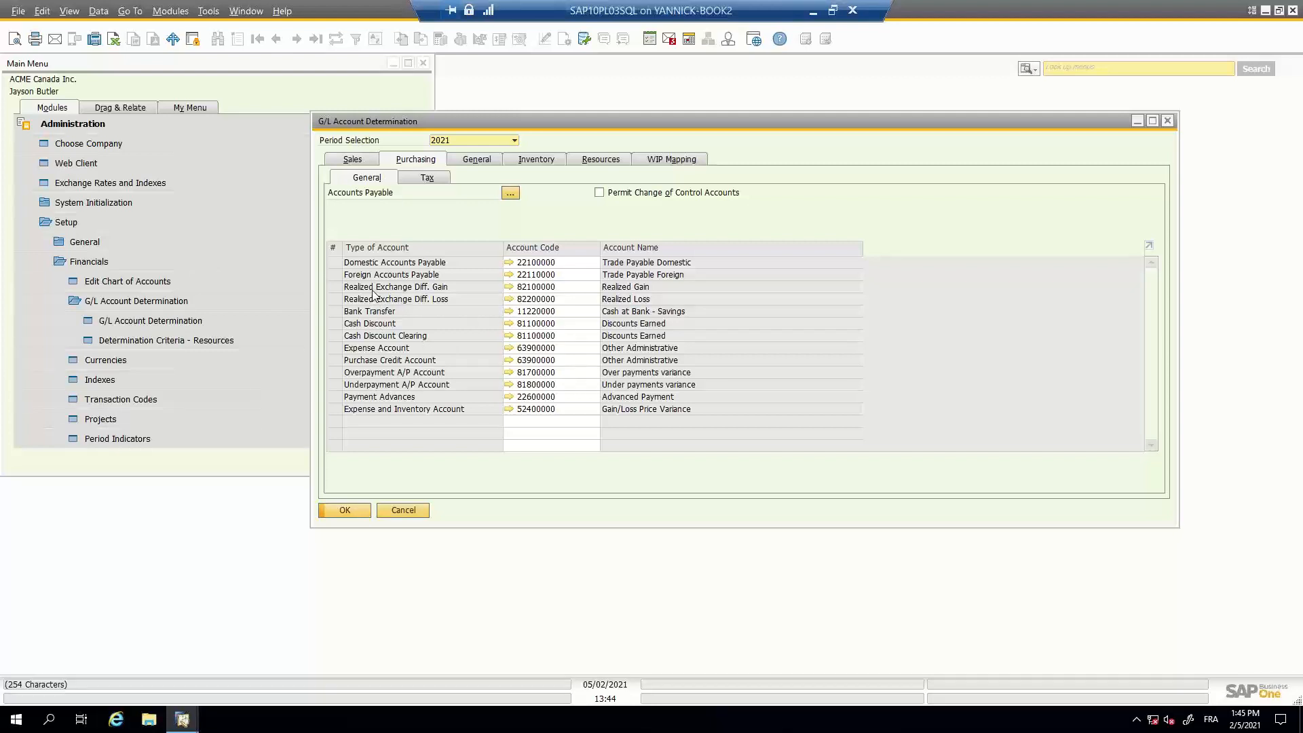
left_click(353, 160)
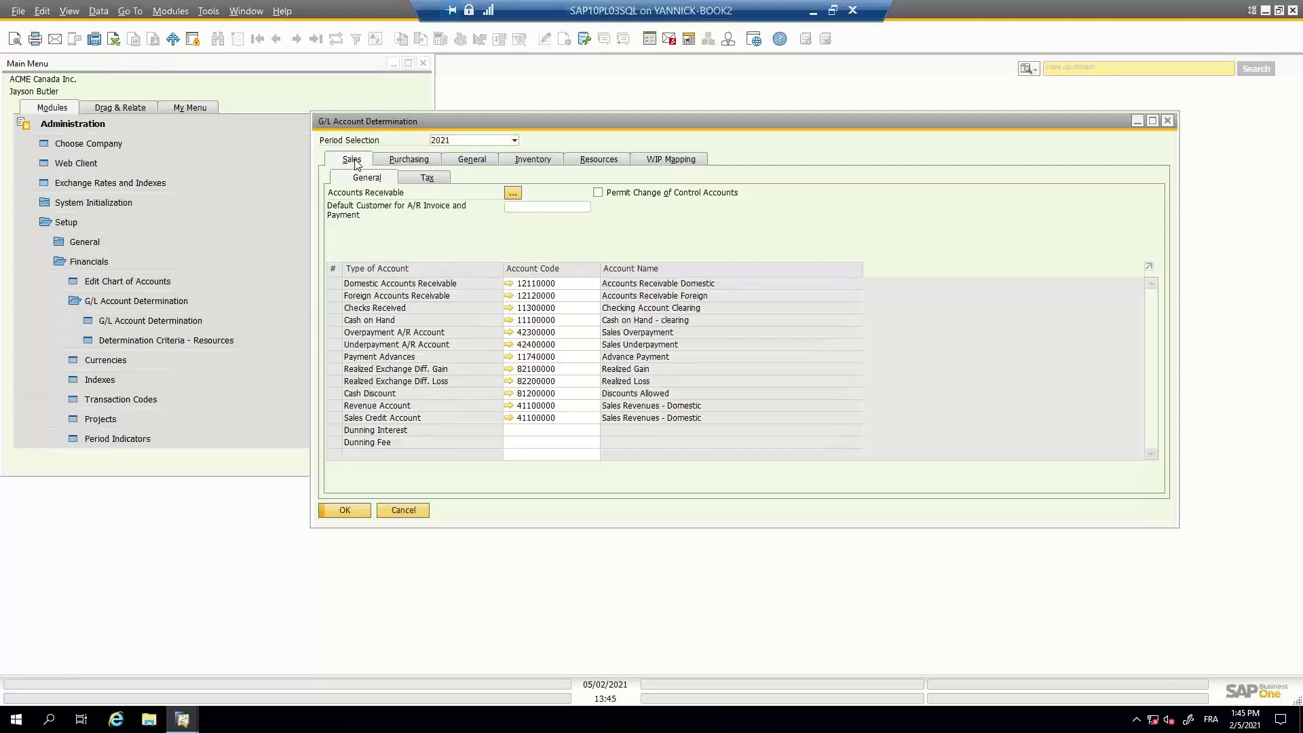
left_click(414, 170)
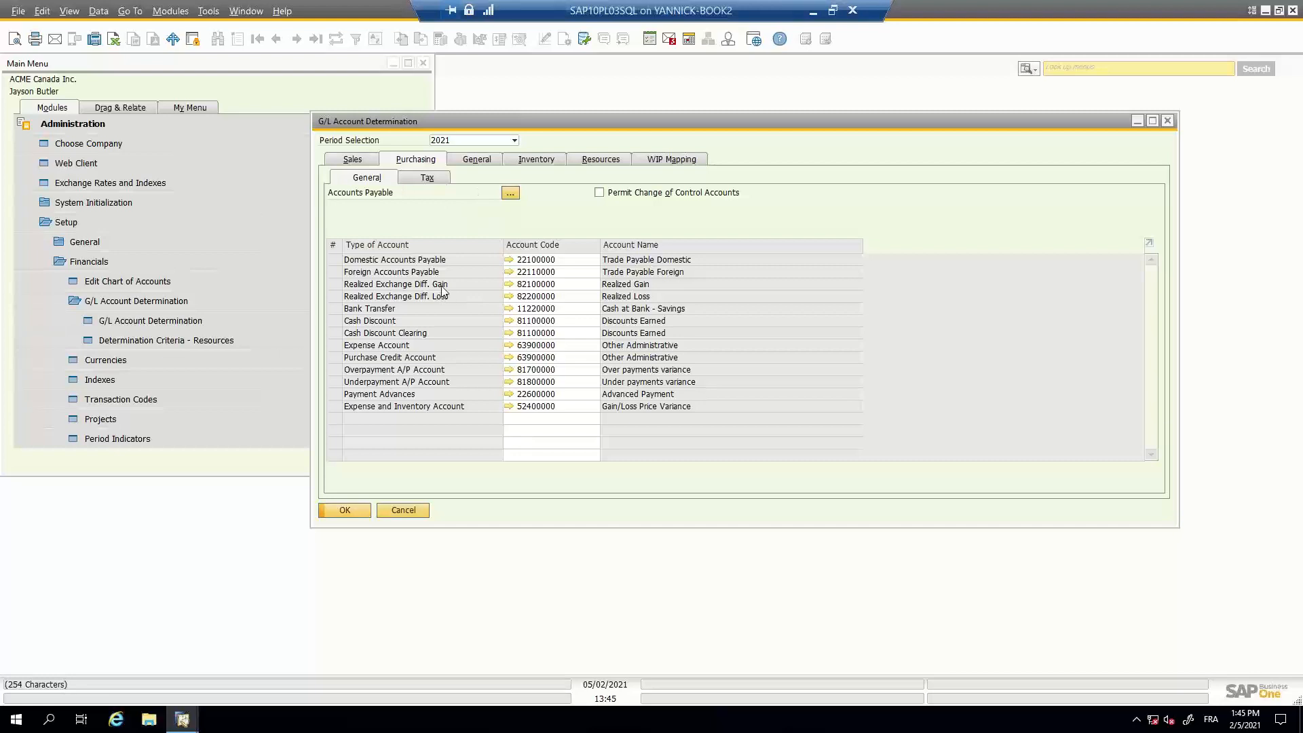
left_click(365, 163)
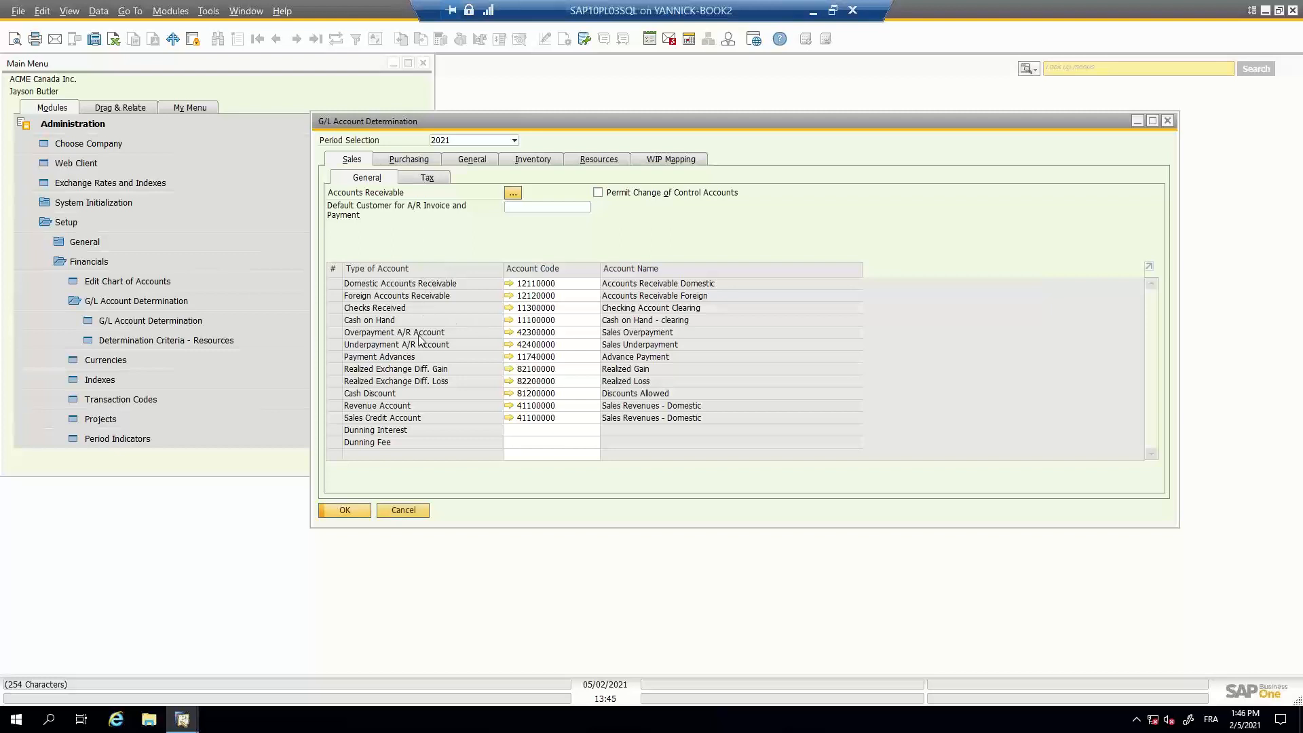
left_click(415, 160)
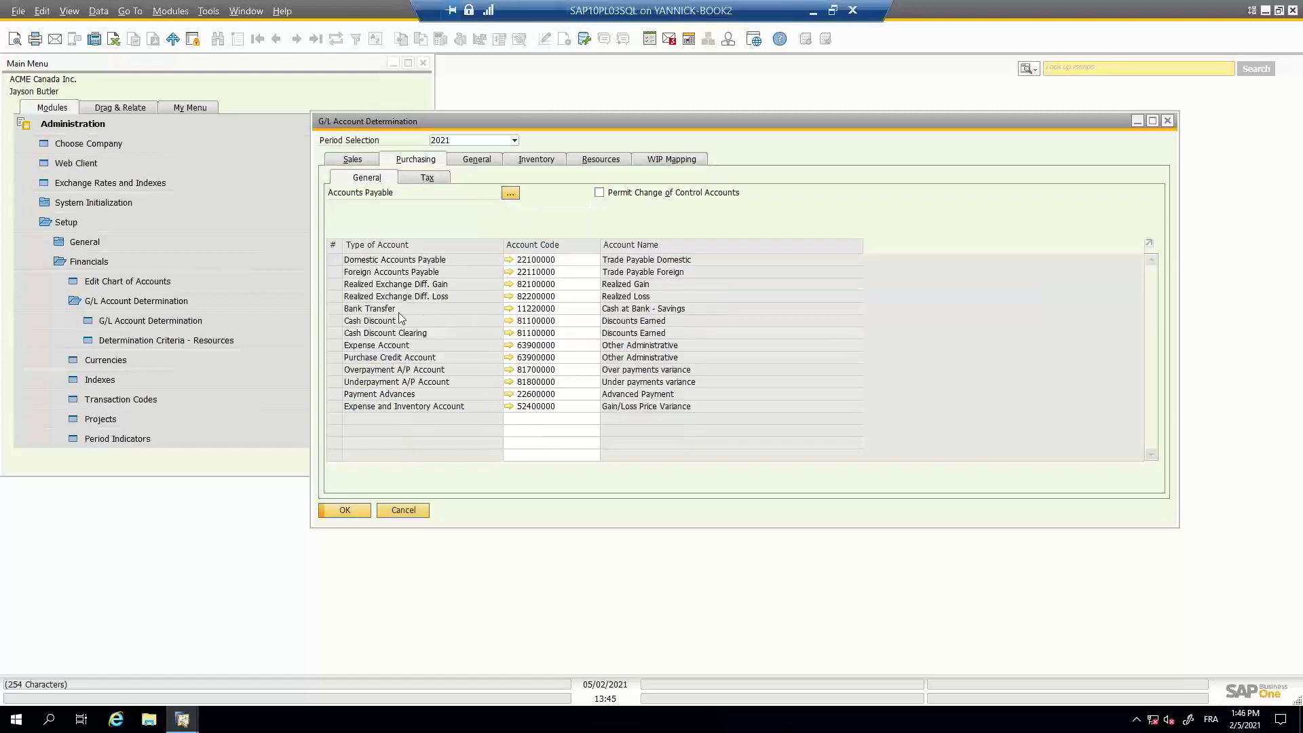
left_click(492, 160)
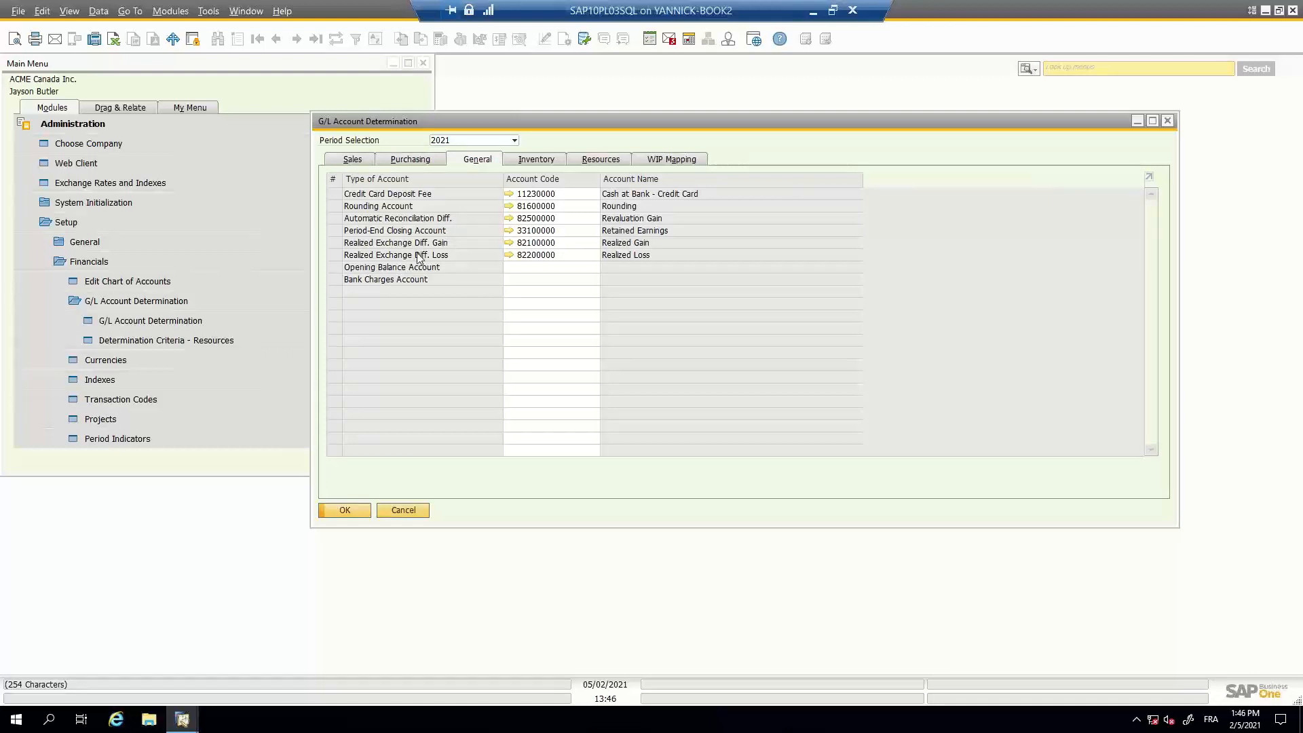
left_click(1166, 123)
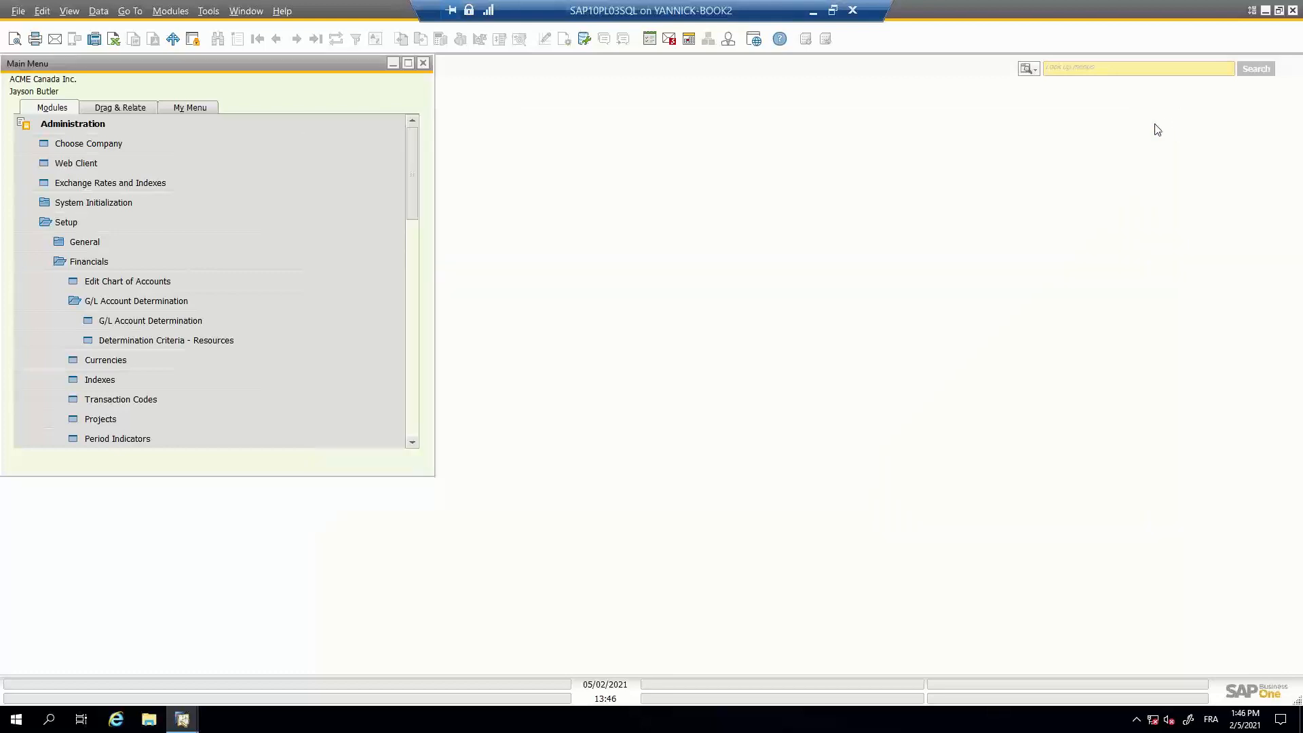
- Collapse the Setup folder, expand the Financials module, enlarge the Main Menu window and open Exchange Rate Differences
left_click(60, 226)
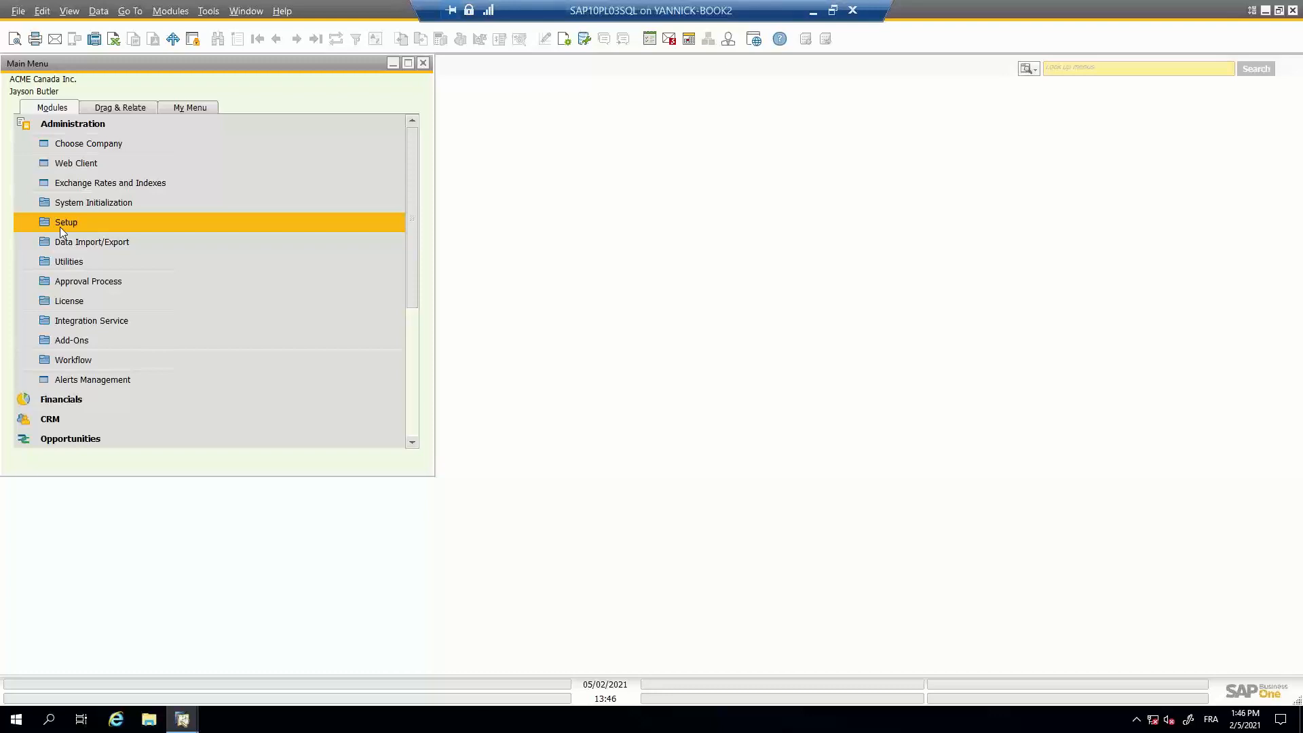
scroll(60, 226, "down", 2)
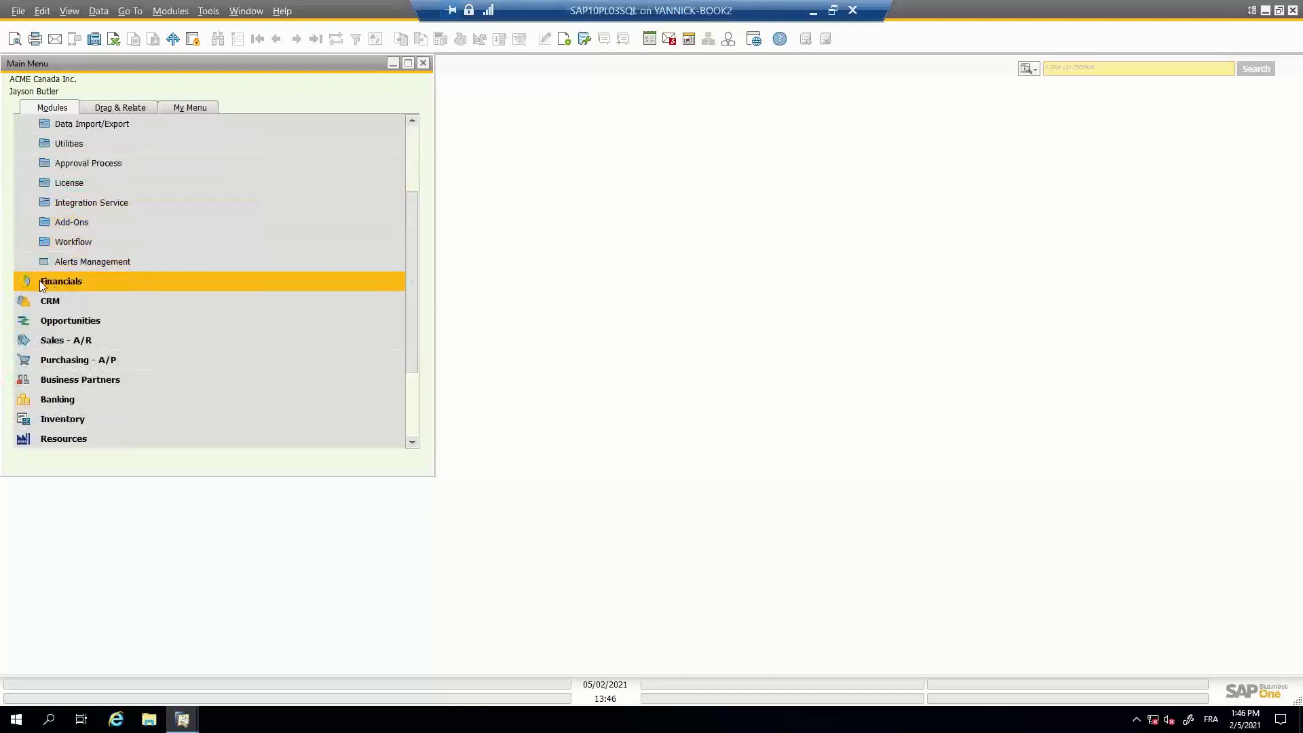
left_click(39, 281)
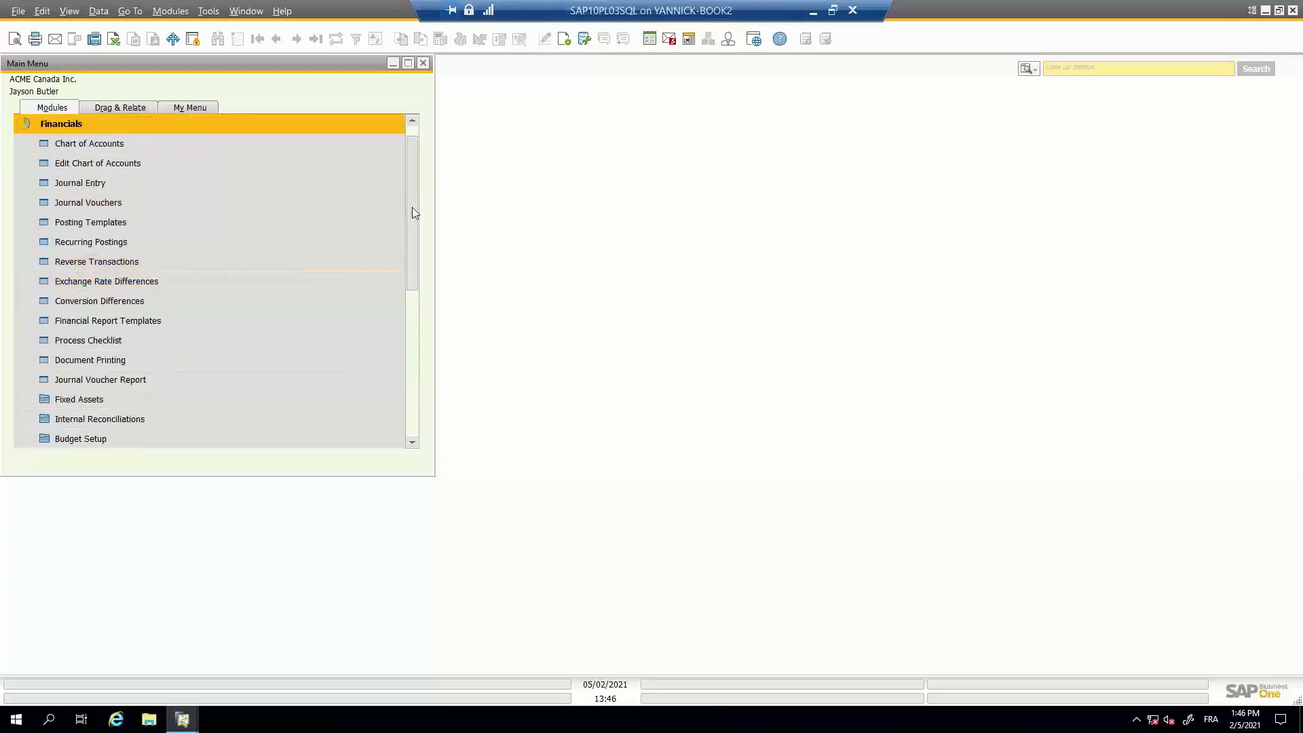
mouse_move(412, 207)
left_mouse_down()
mouse_move(411, 225)
mouse_move(416, 200)
left_mouse_up()
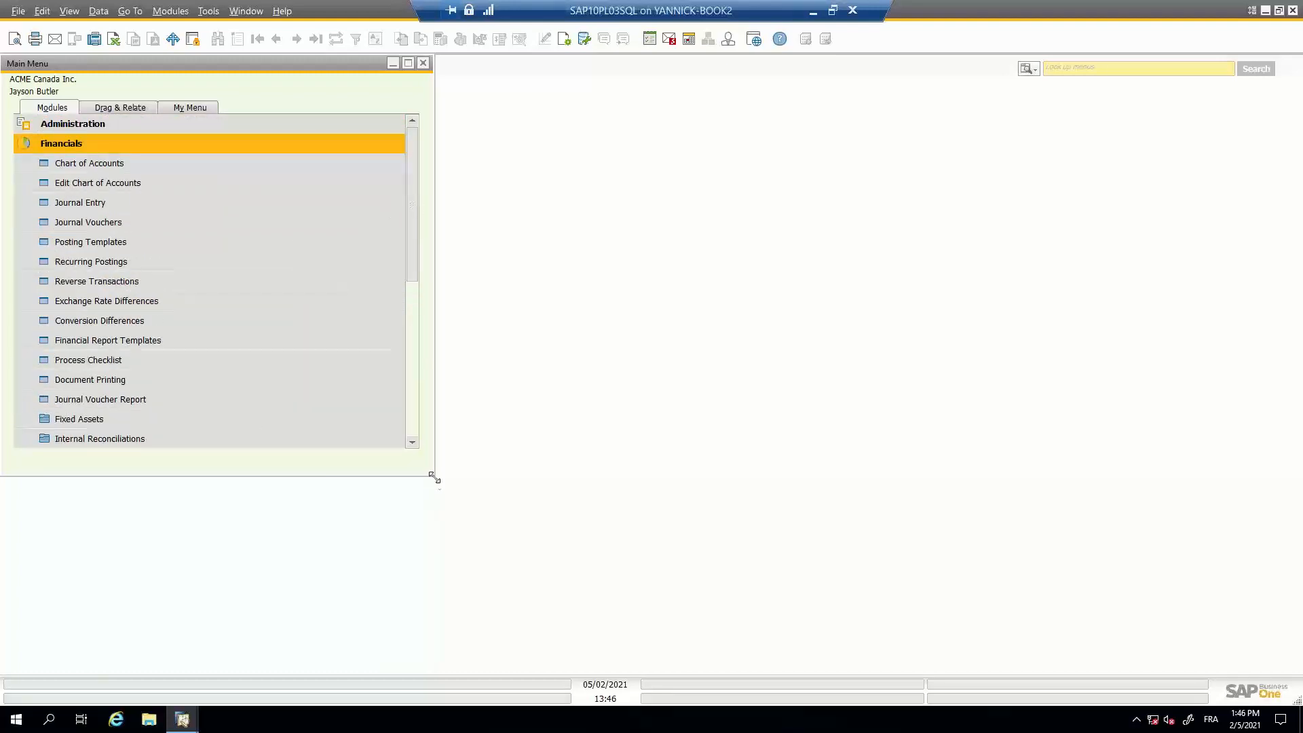
left_click_drag(433, 477, 479, 540)
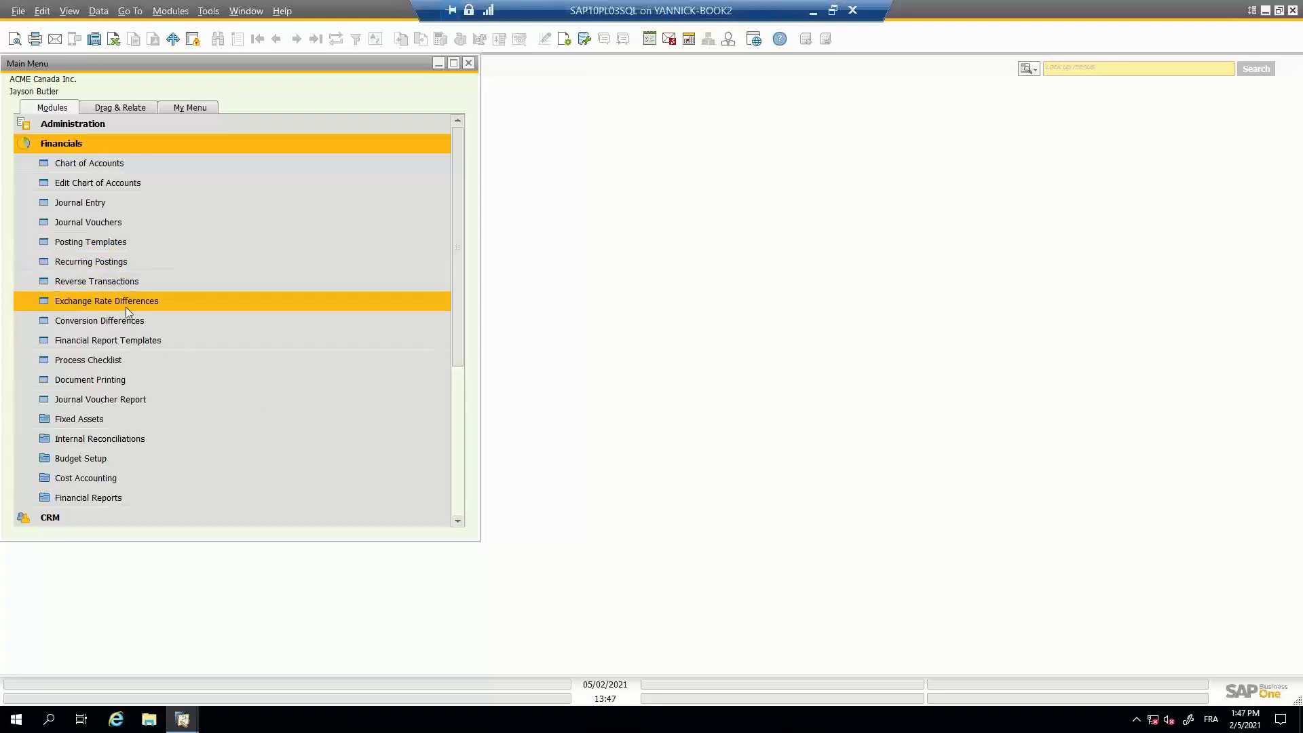
left_click(155, 307)
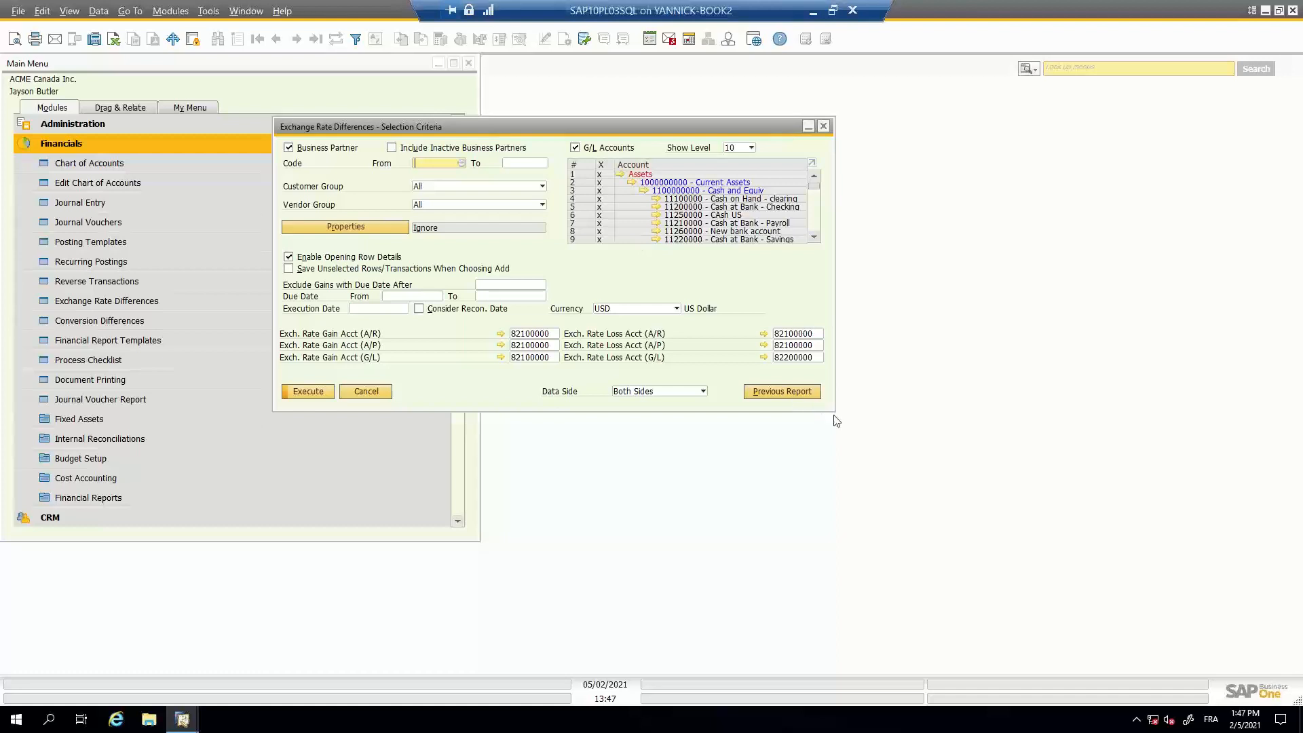
- Limit the G/L accounts to Cash on Hand - clearing, Cash at Bank - Checking and CAsh US, and set the execution date to 31/01/2021
left_click_drag(834, 411, 871, 566)
left_click(605, 167)
left_click(386, 307)
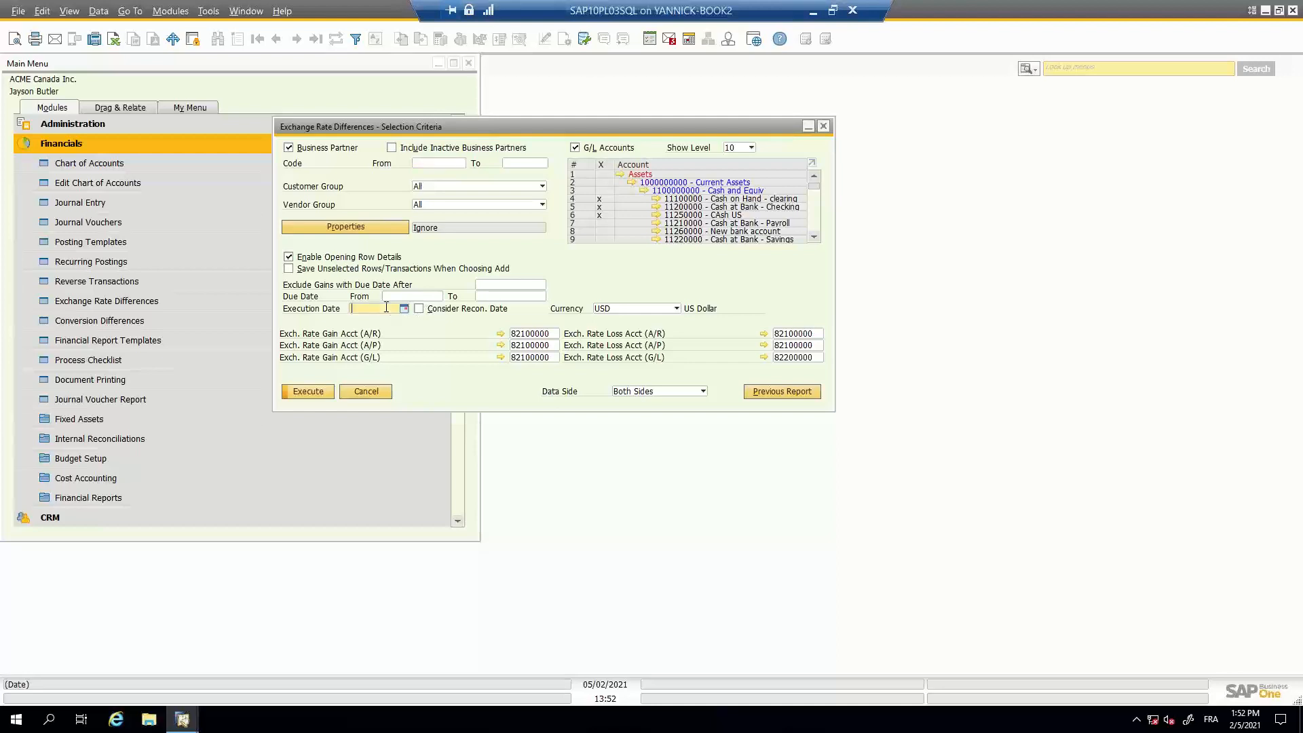
type("310121")
key("Tab")
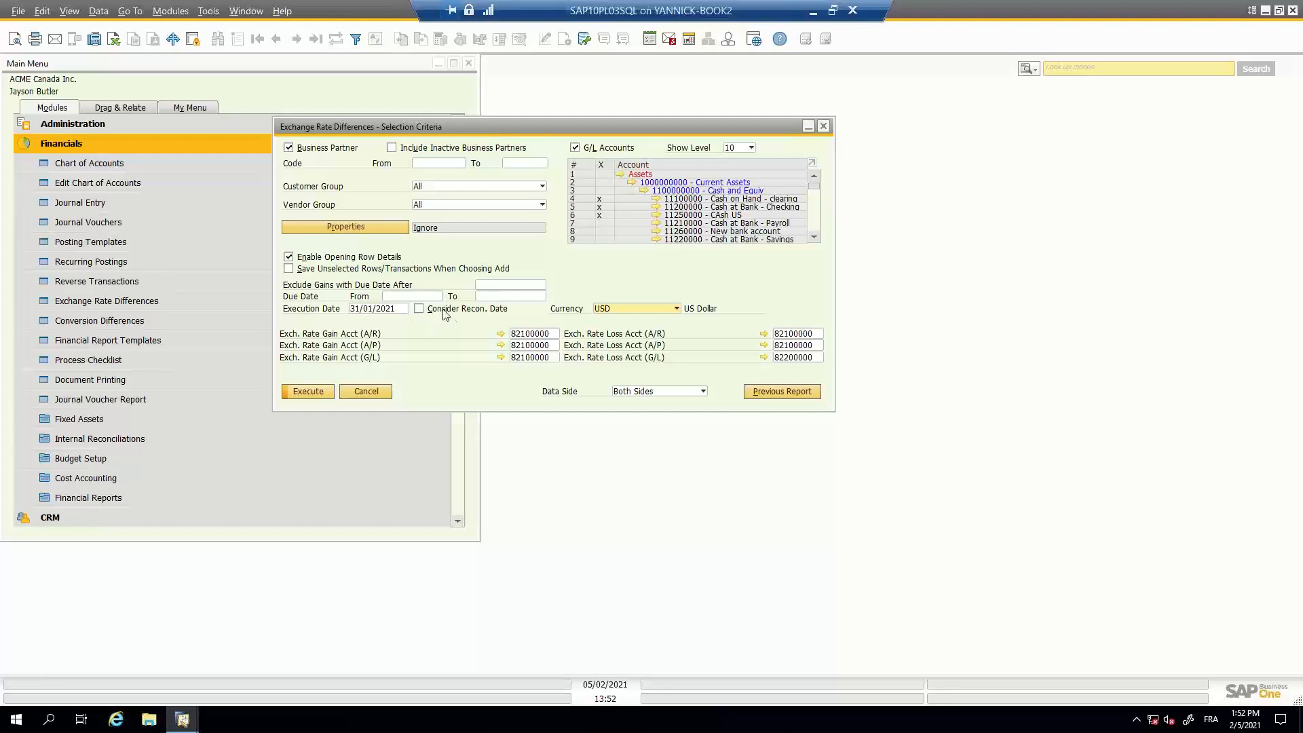
- Enable Consider Recon. Date and set the currency to All Currencies in the selection criteria
left_click(419, 309)
left_click(662, 312)
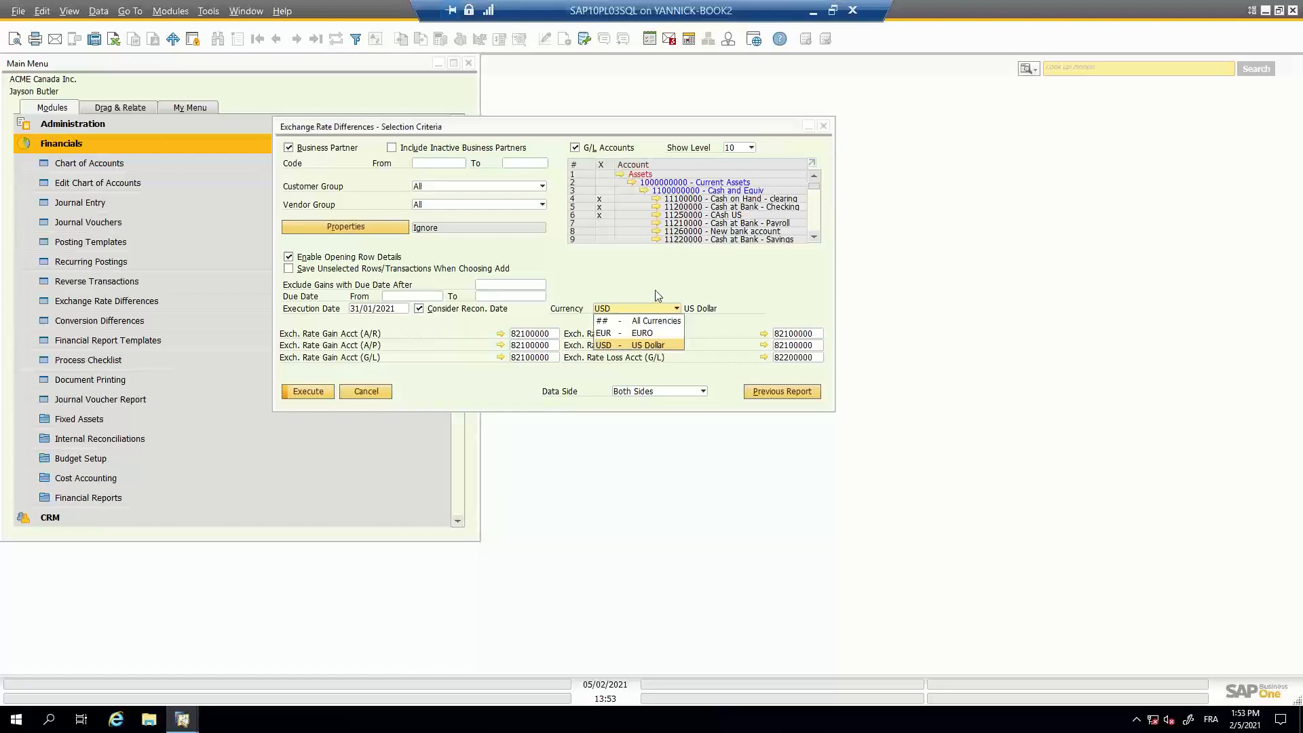
left_click(617, 322)
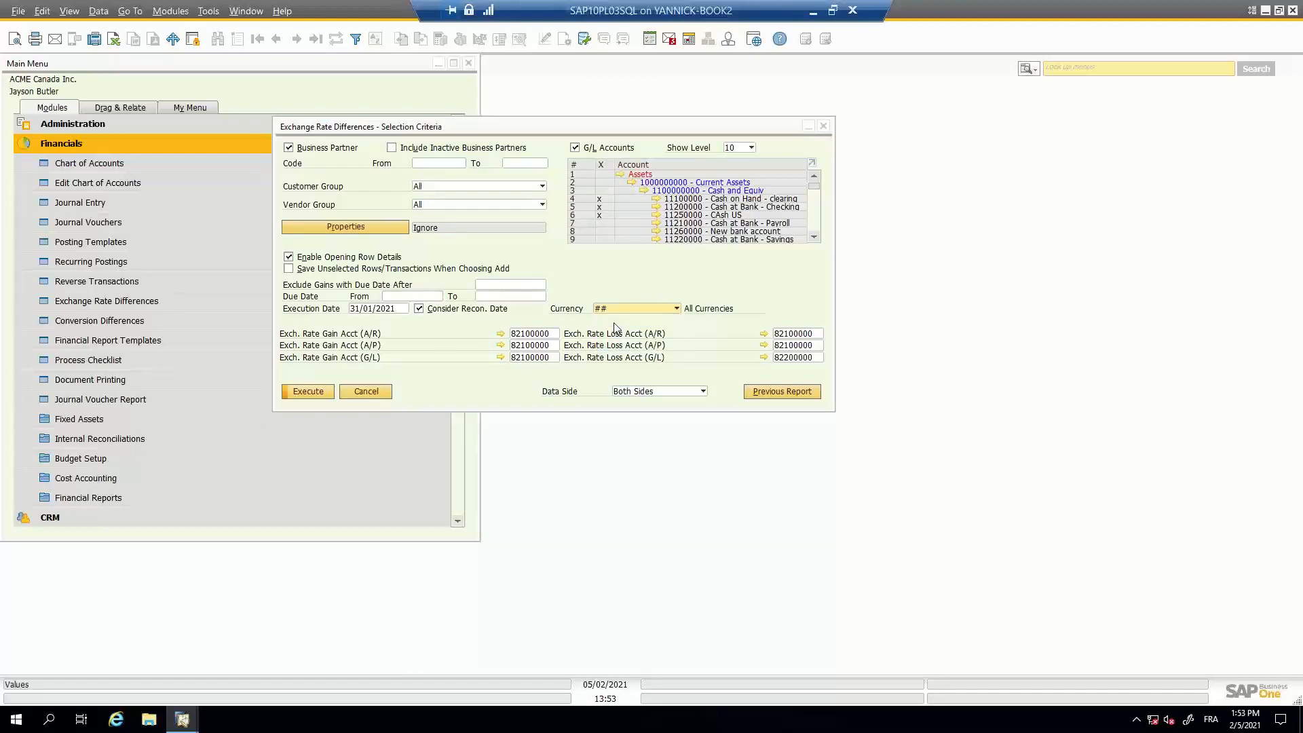
left_click(615, 310)
left_click(615, 294)
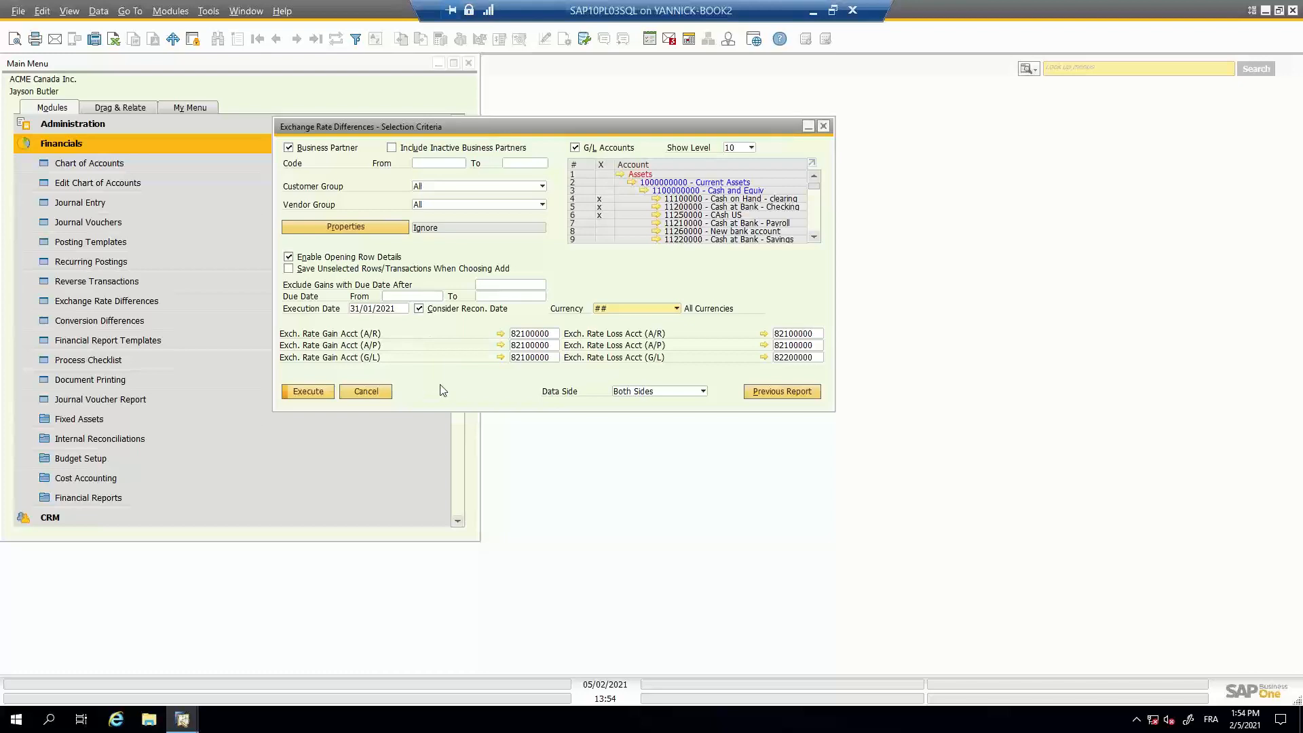
- Execute the exchange rate differences report, return to its selection criteria and execute it again
left_click(320, 396)
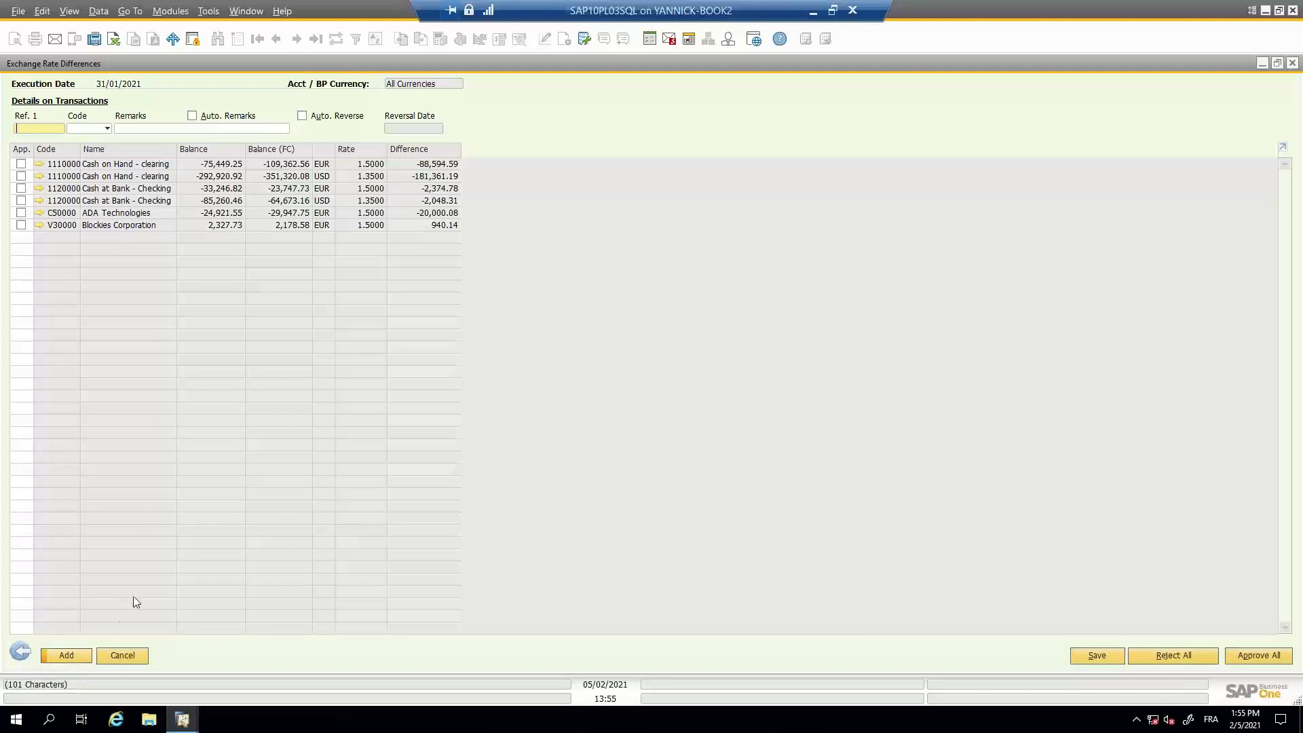
left_click(24, 653)
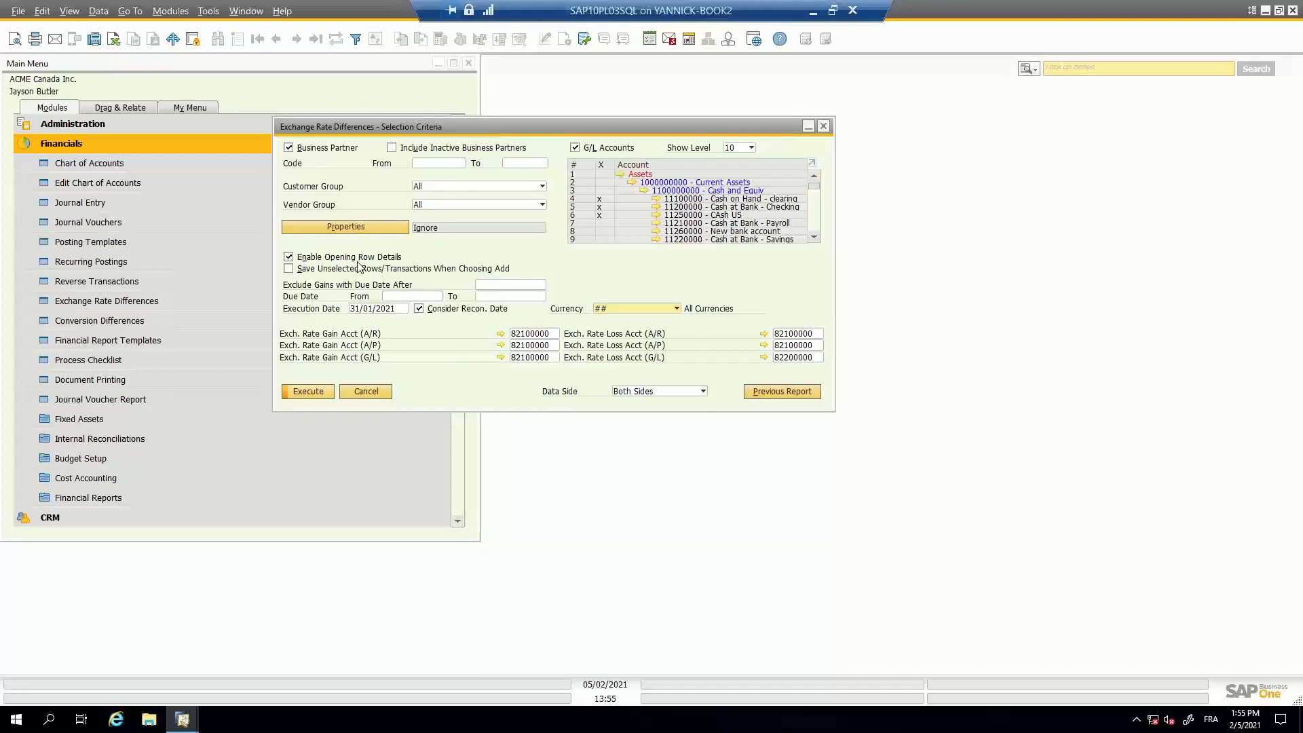
left_click(308, 392)
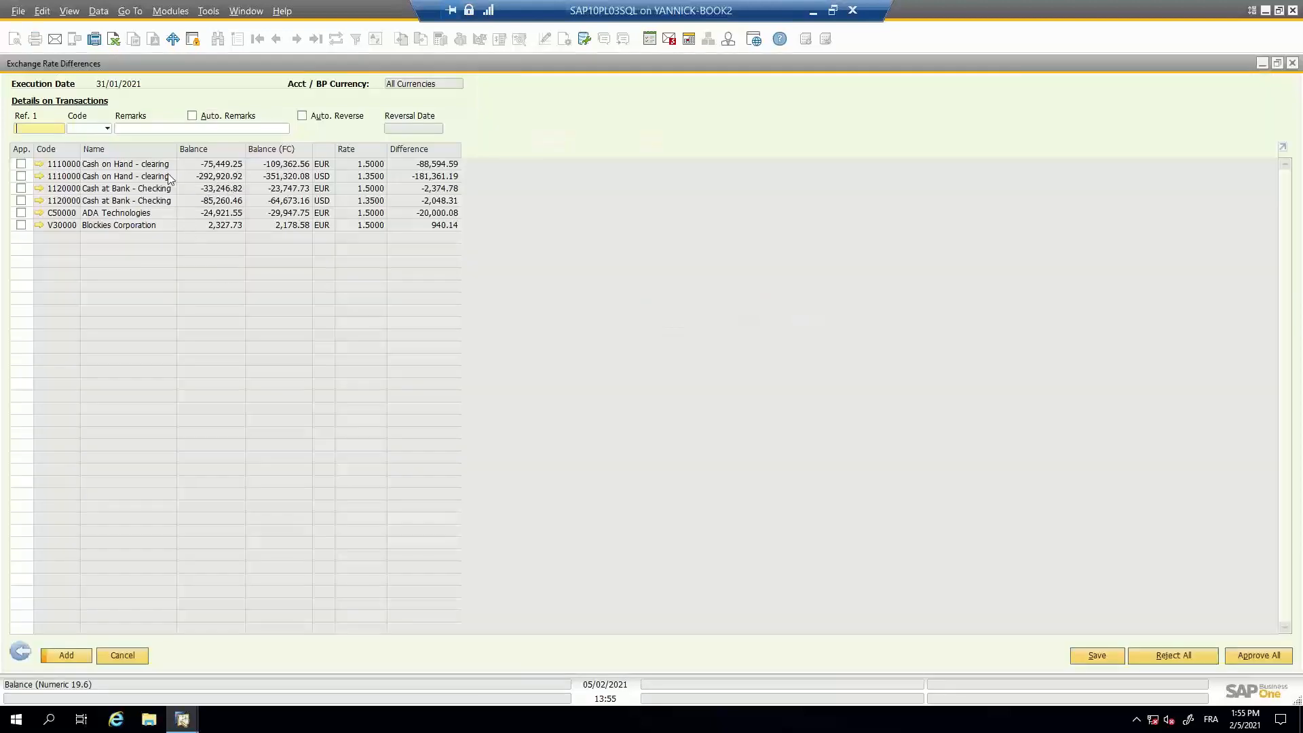
- Open the row details of the USD Cash on Hand - clearing account, trace journal entry 1308 to its incoming payment, and close both documents
double_click(155, 177)
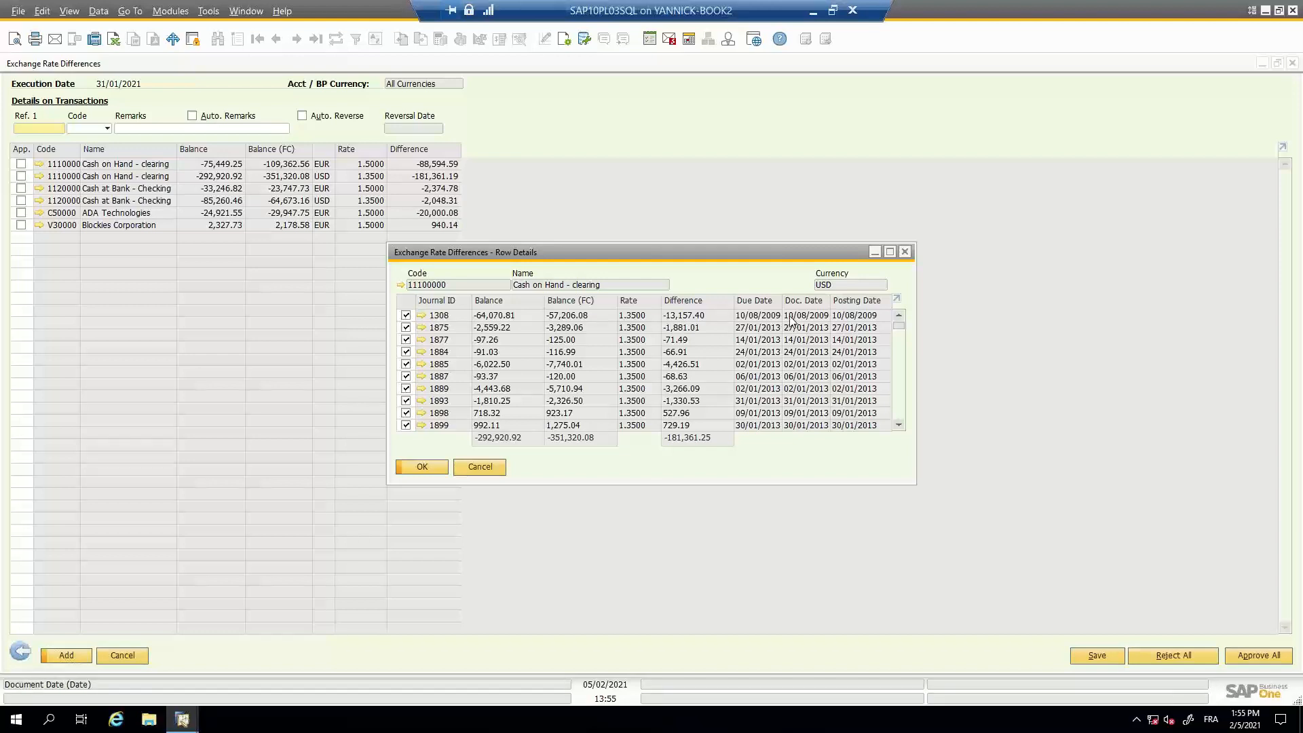
left_click(423, 317)
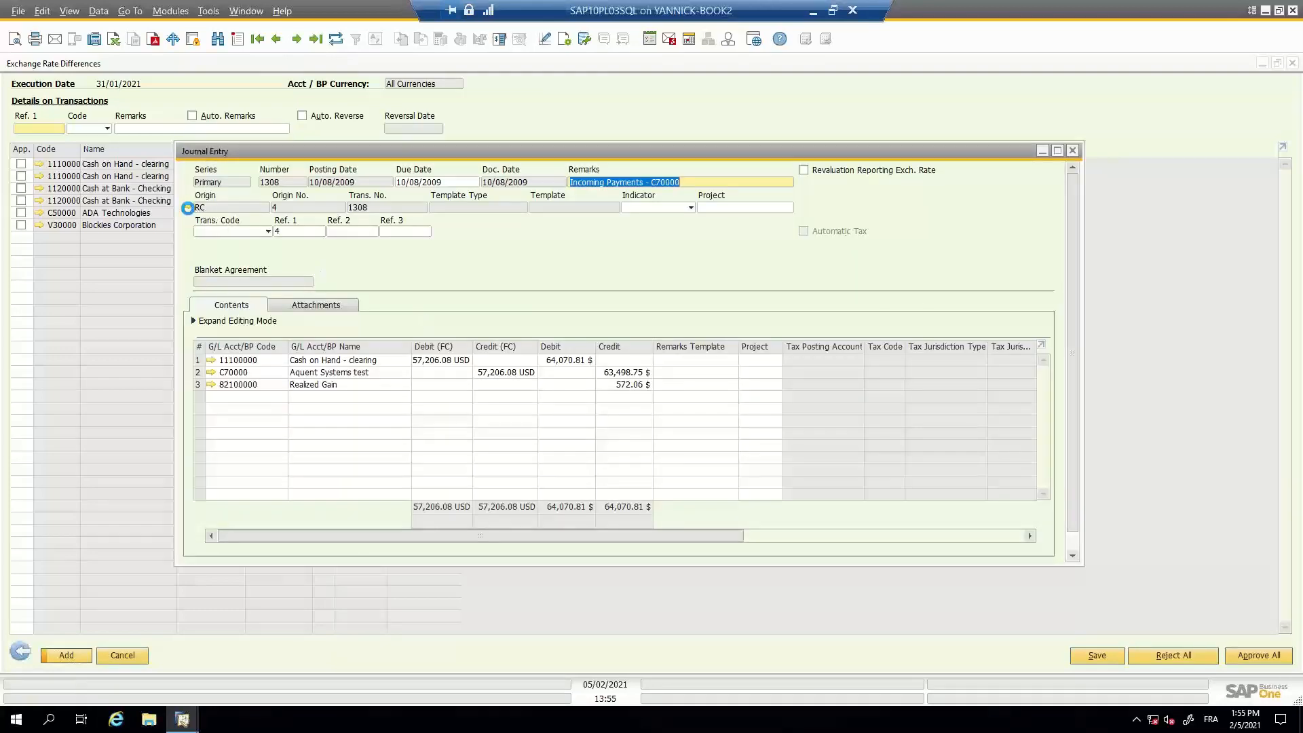
left_click(190, 206)
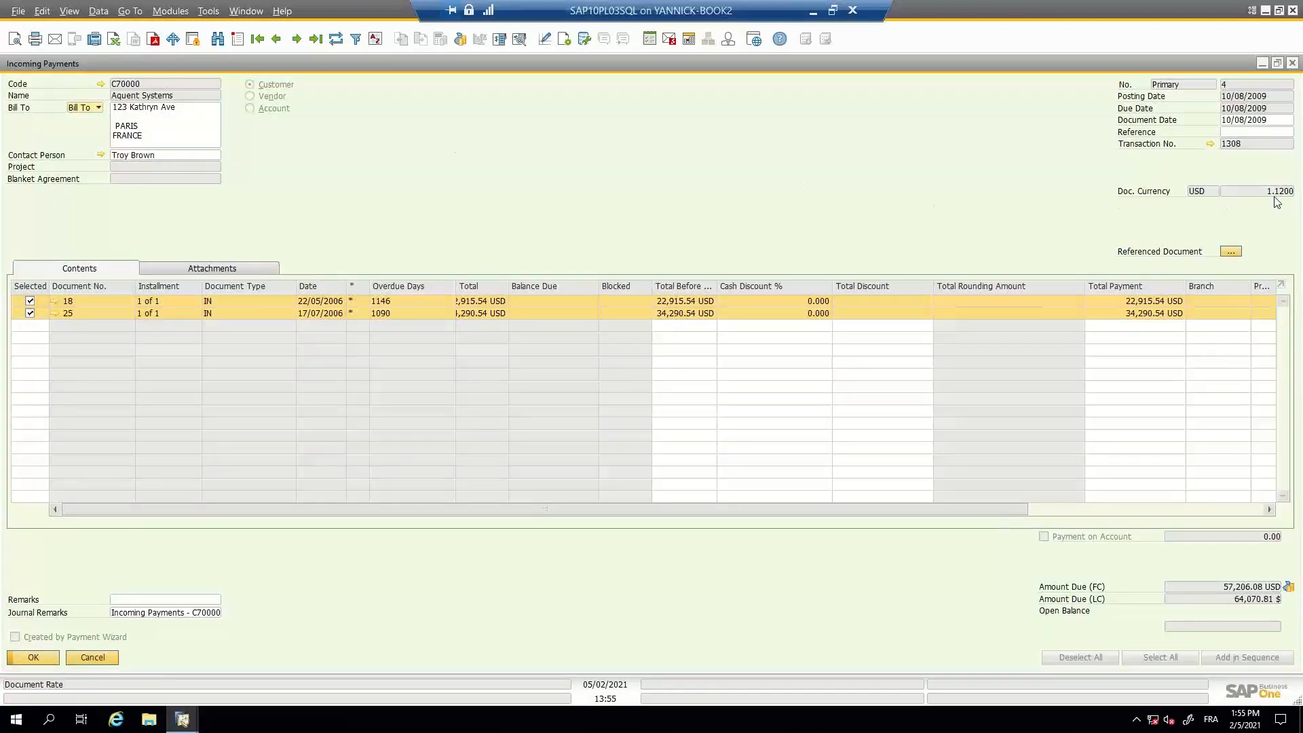
left_click(1292, 63)
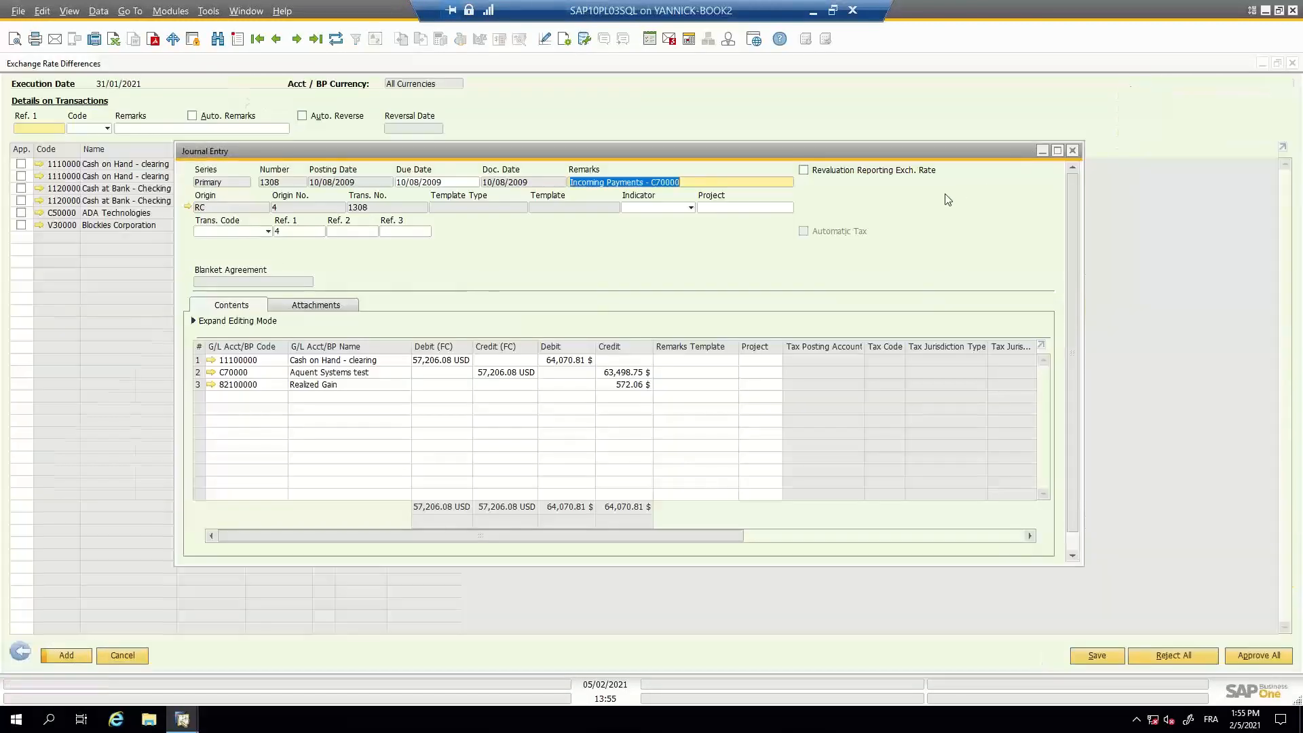
left_click(1072, 151)
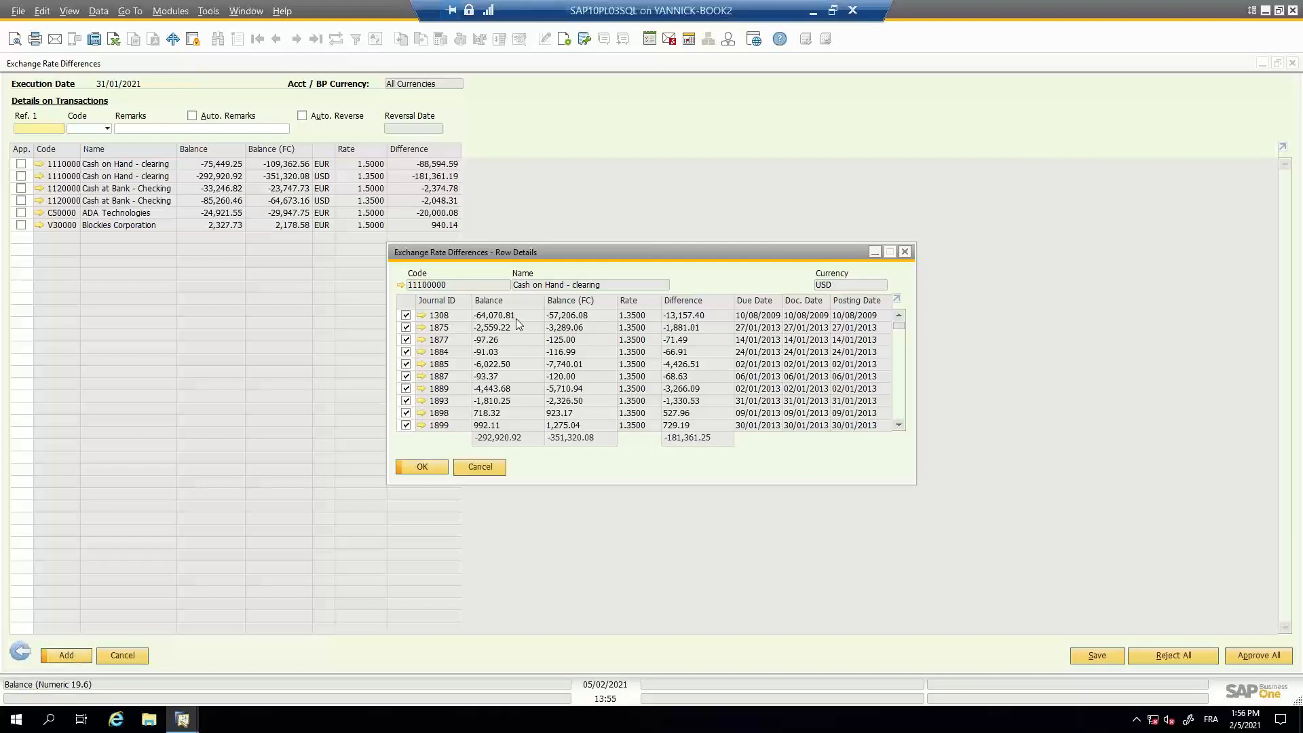
- Trace journal entry 2030 to its incoming payment, close both documents, review the remaining row details and leave them without changes
left_click(897, 411)
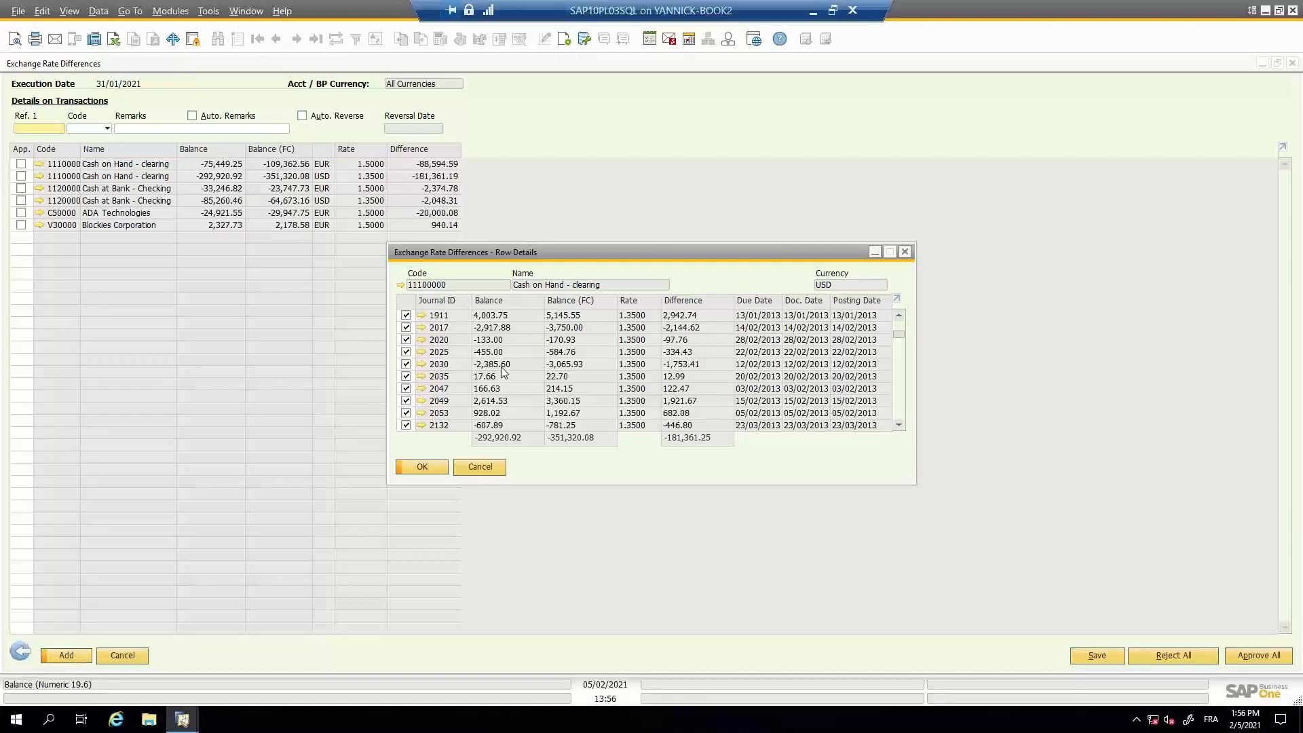
left_click(422, 365)
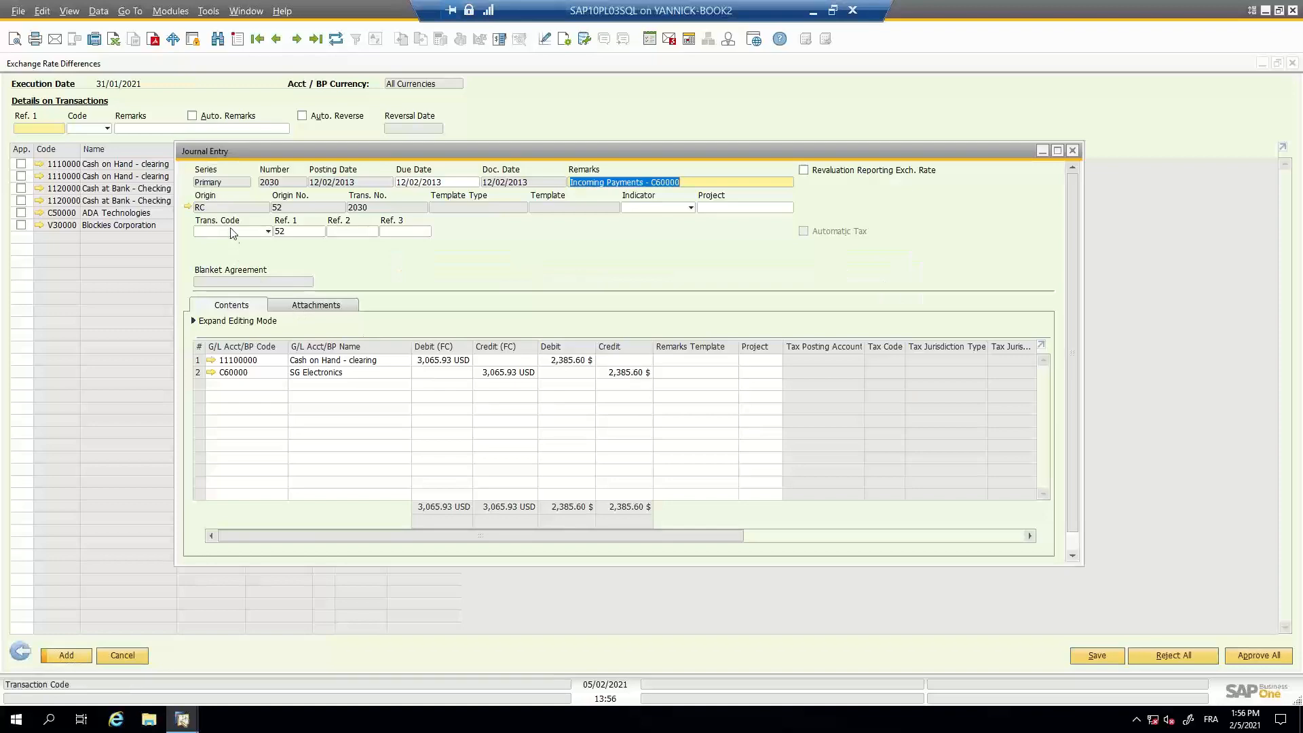
left_click(188, 207)
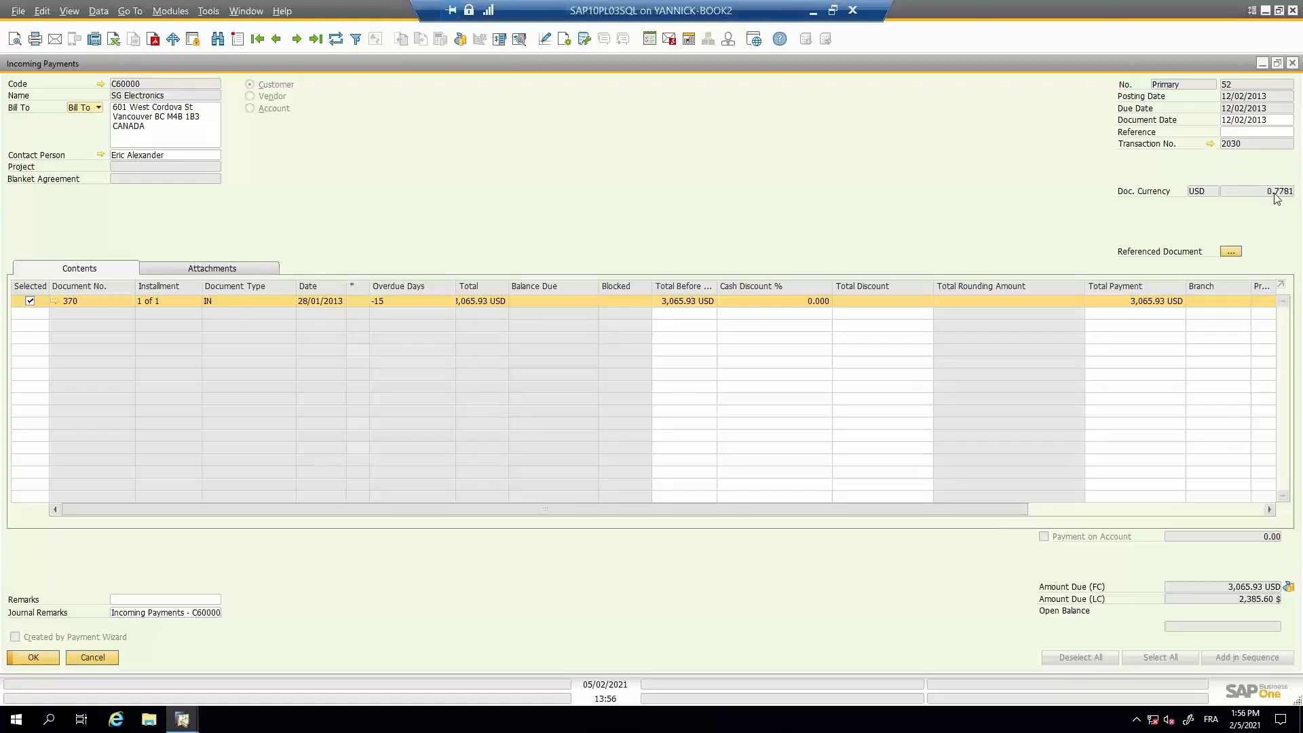
left_click(1293, 65)
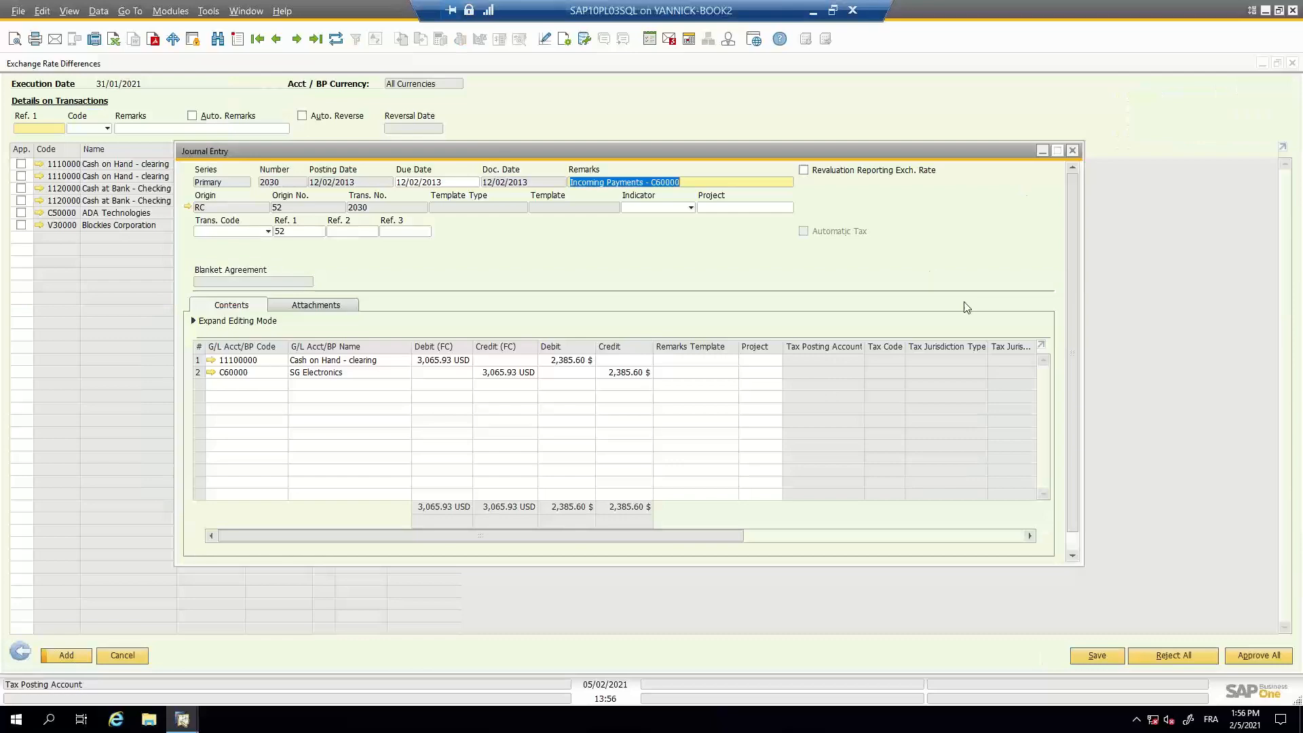
left_click(1076, 152)
left_click(1077, 152)
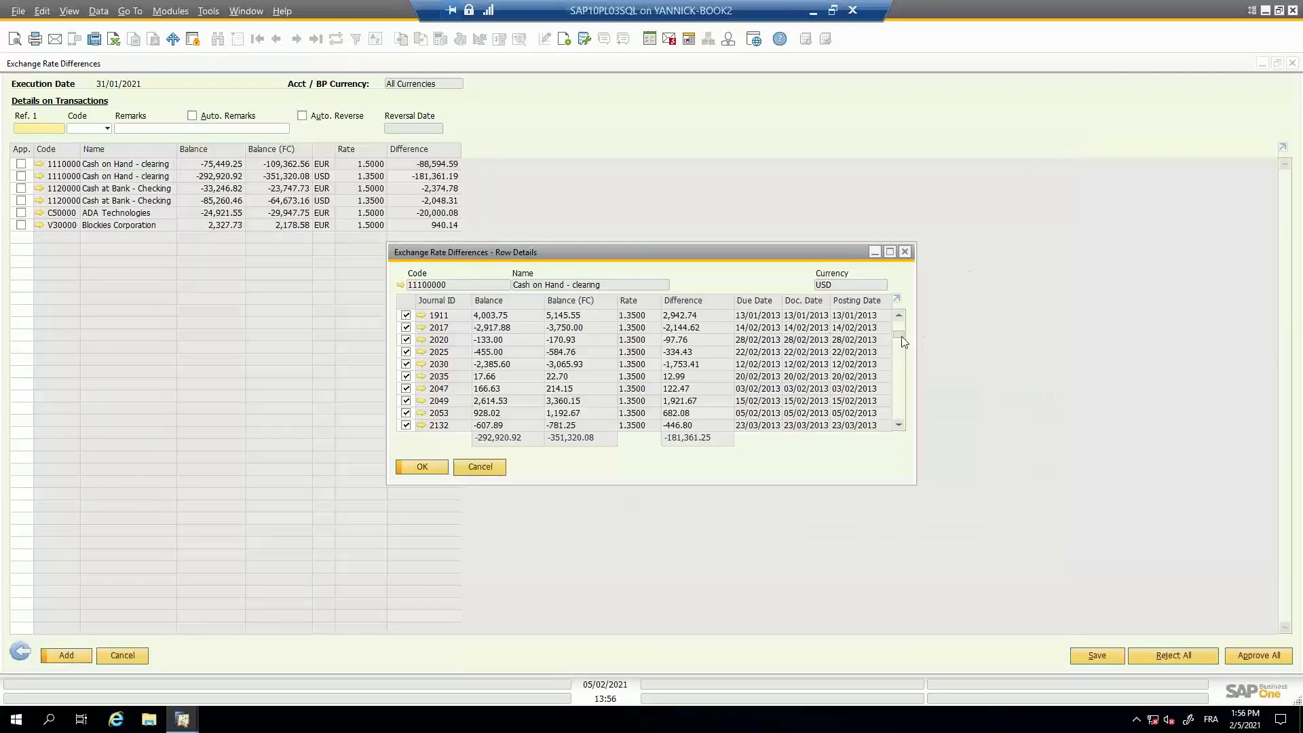
left_click_drag(902, 339, 903, 434)
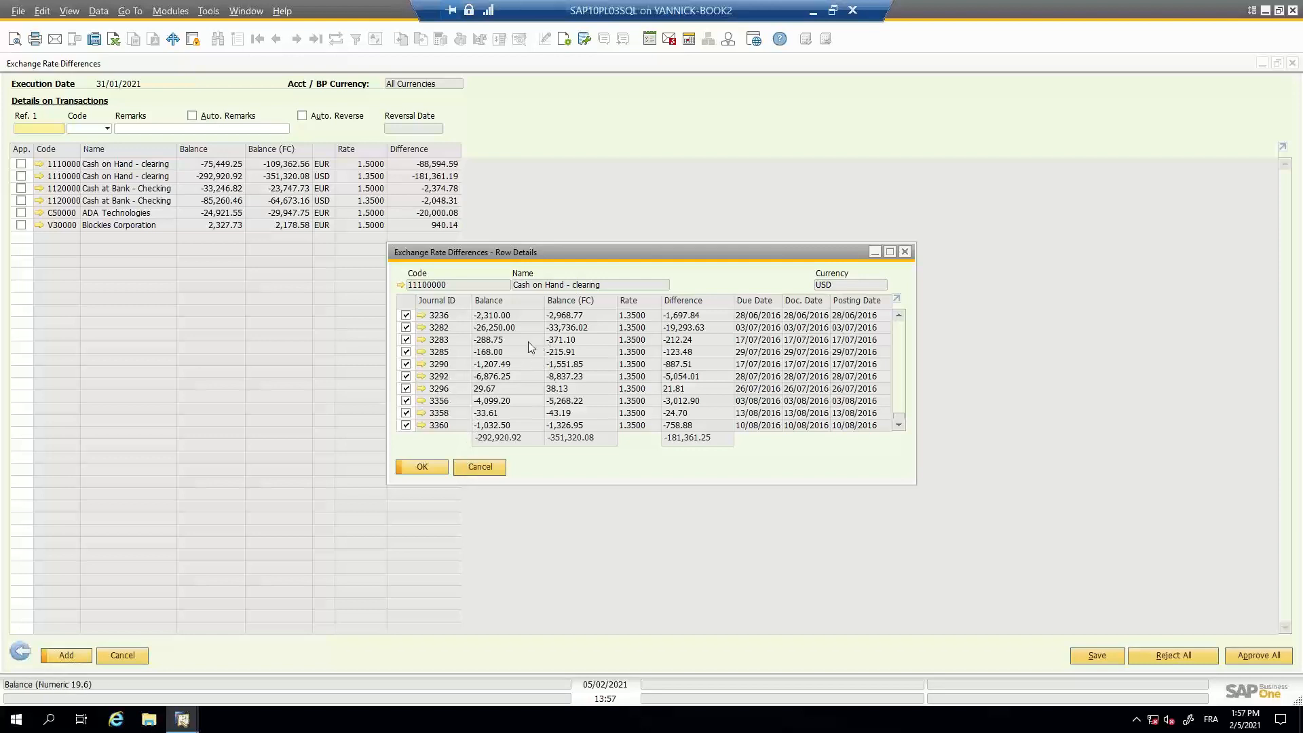
left_click(471, 469)
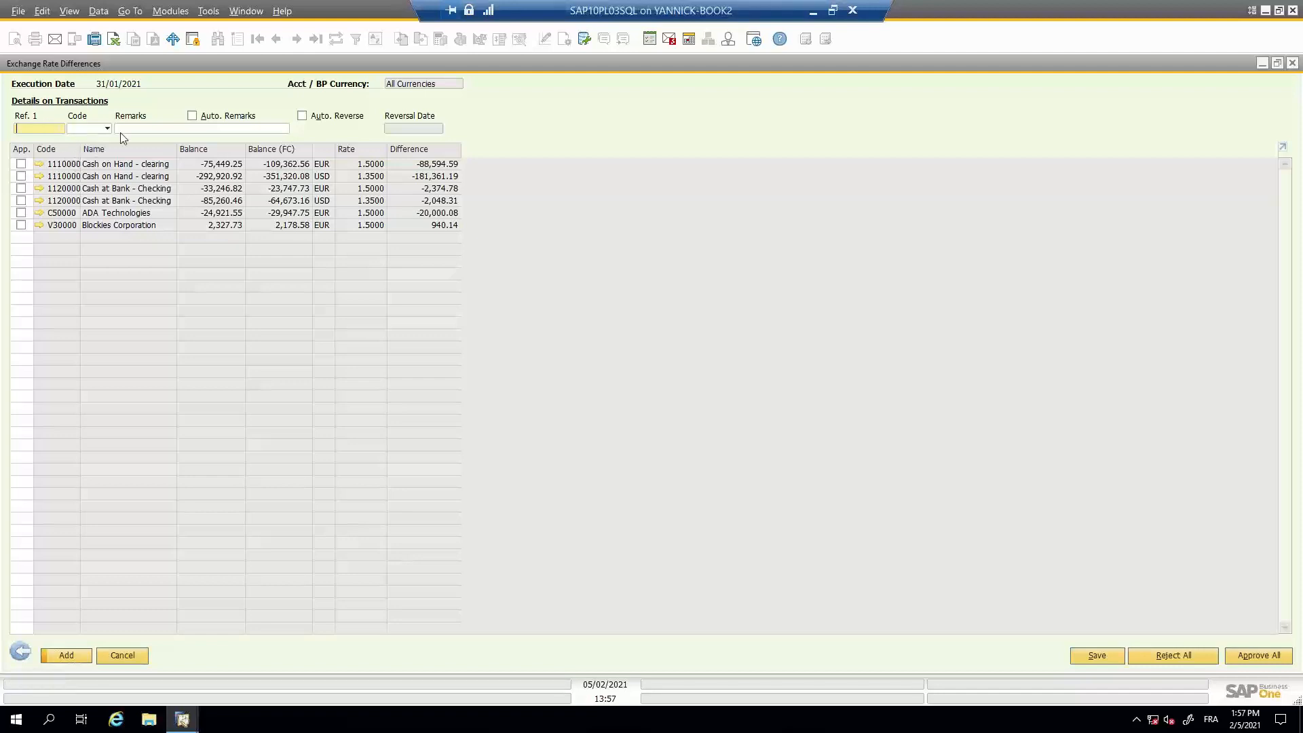
- Enable Auto. Remarks, post the differences for both Cash at Bank - Checking rows, ADA Technologies and Blockies Corporation, and close Exchange Rate Differences
left_click(192, 119)
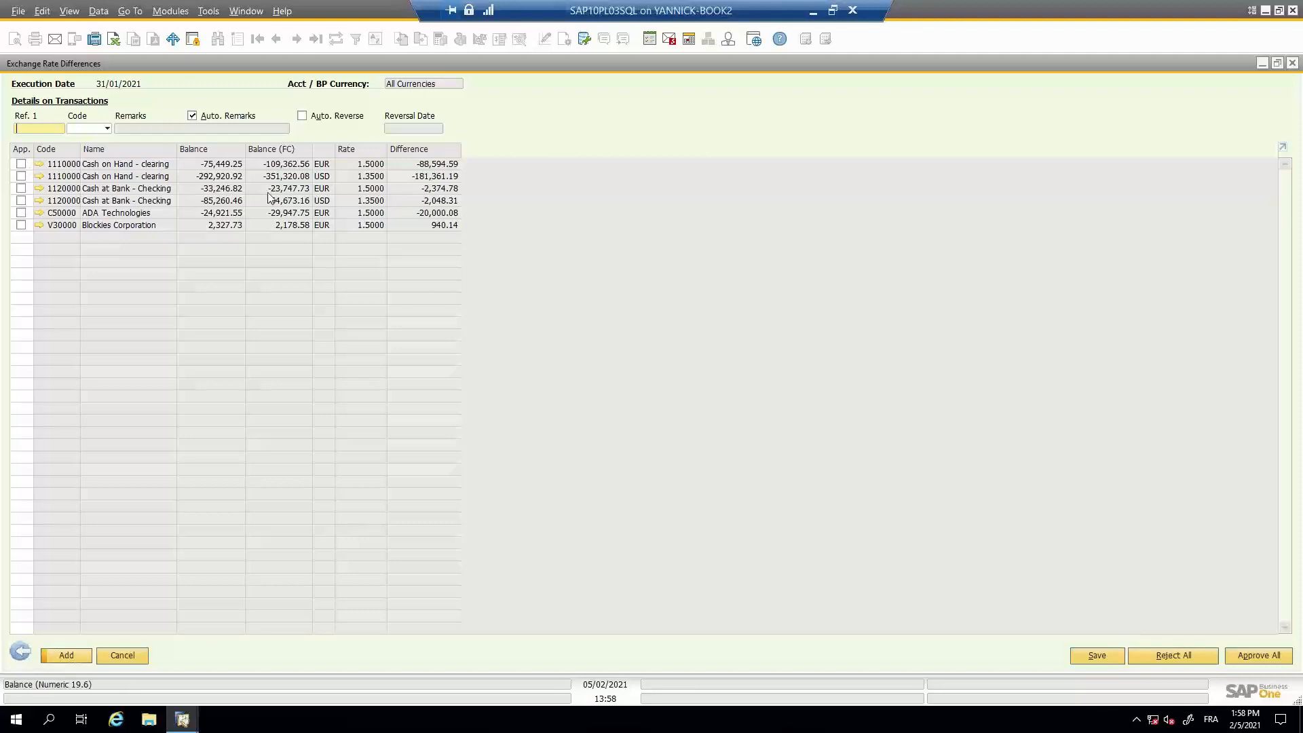
left_click(21, 189)
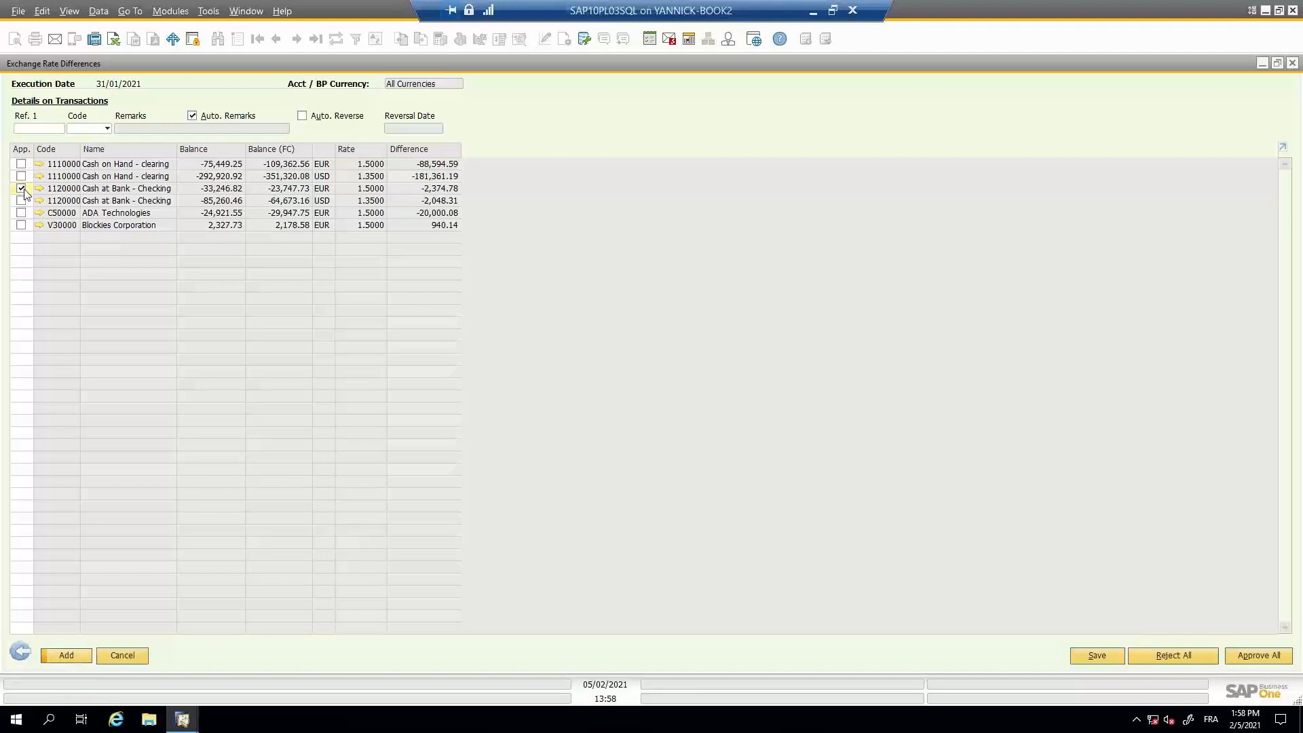
left_click(21, 200)
left_click(23, 213)
left_click(23, 225)
left_click(80, 656)
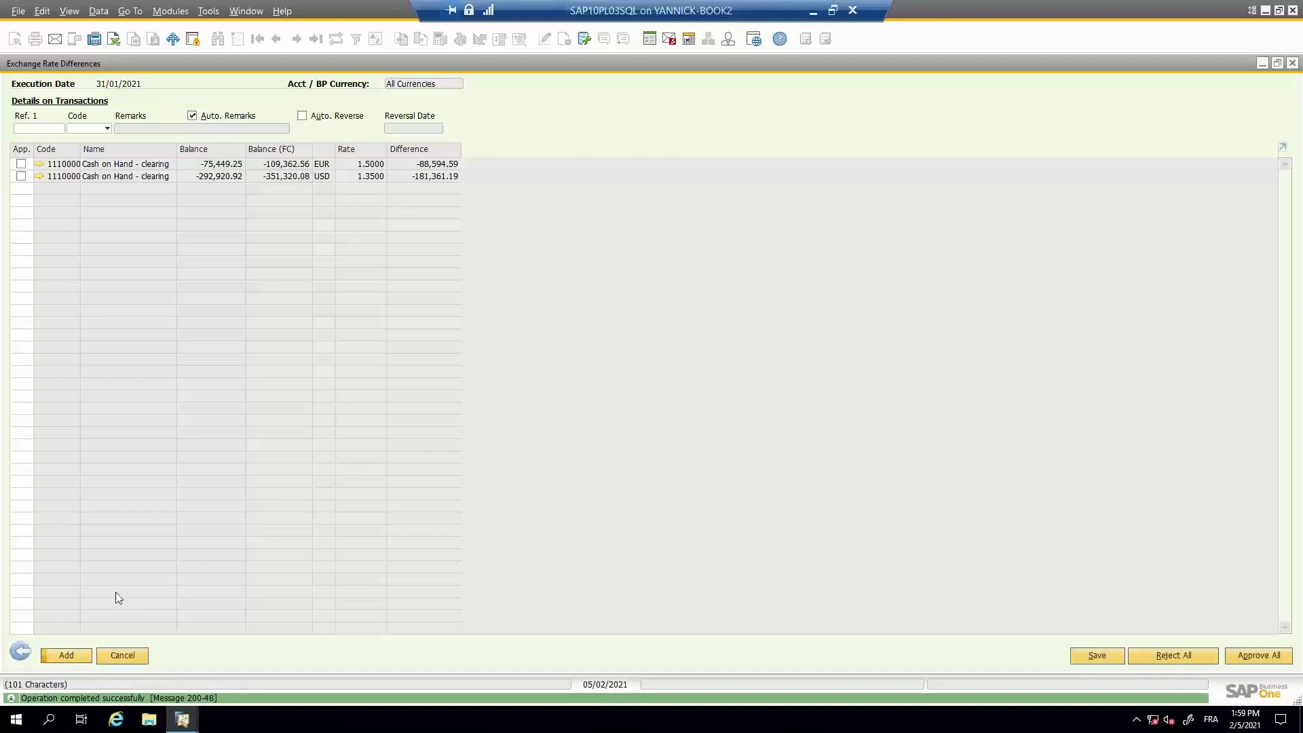
left_click(30, 650)
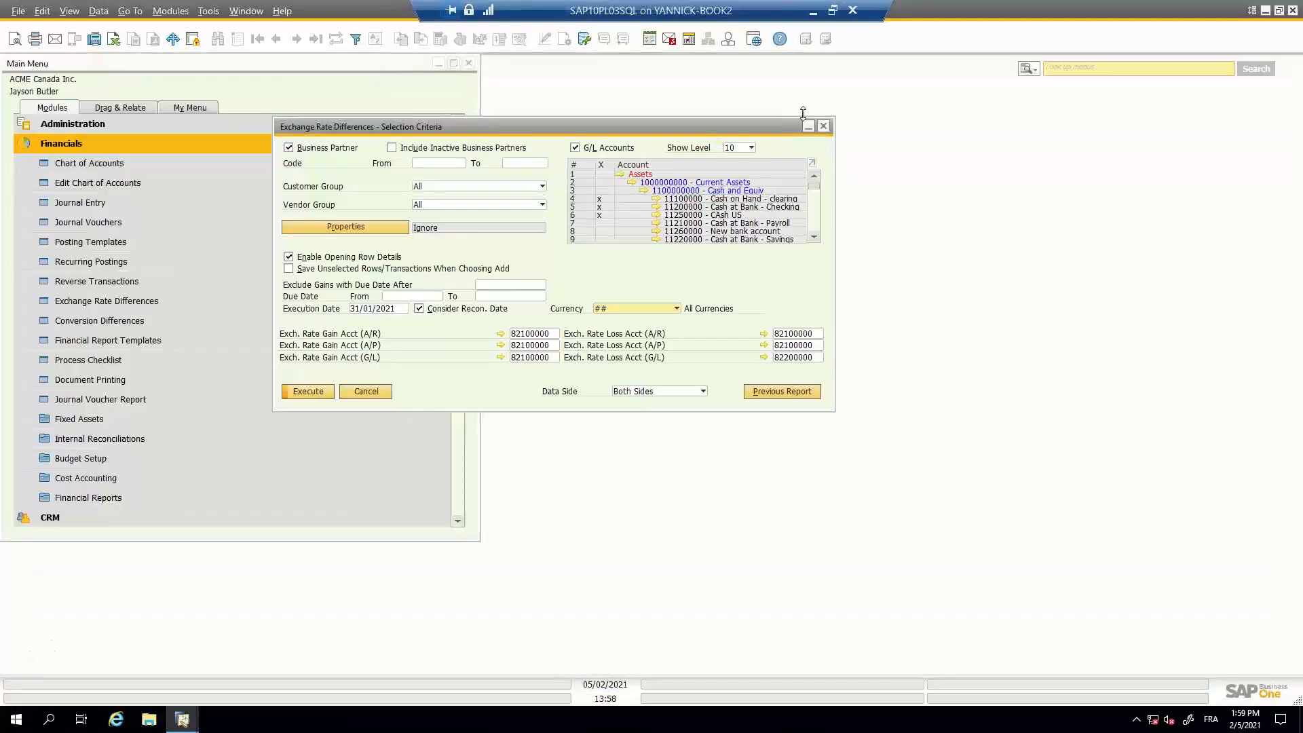
left_click(823, 127)
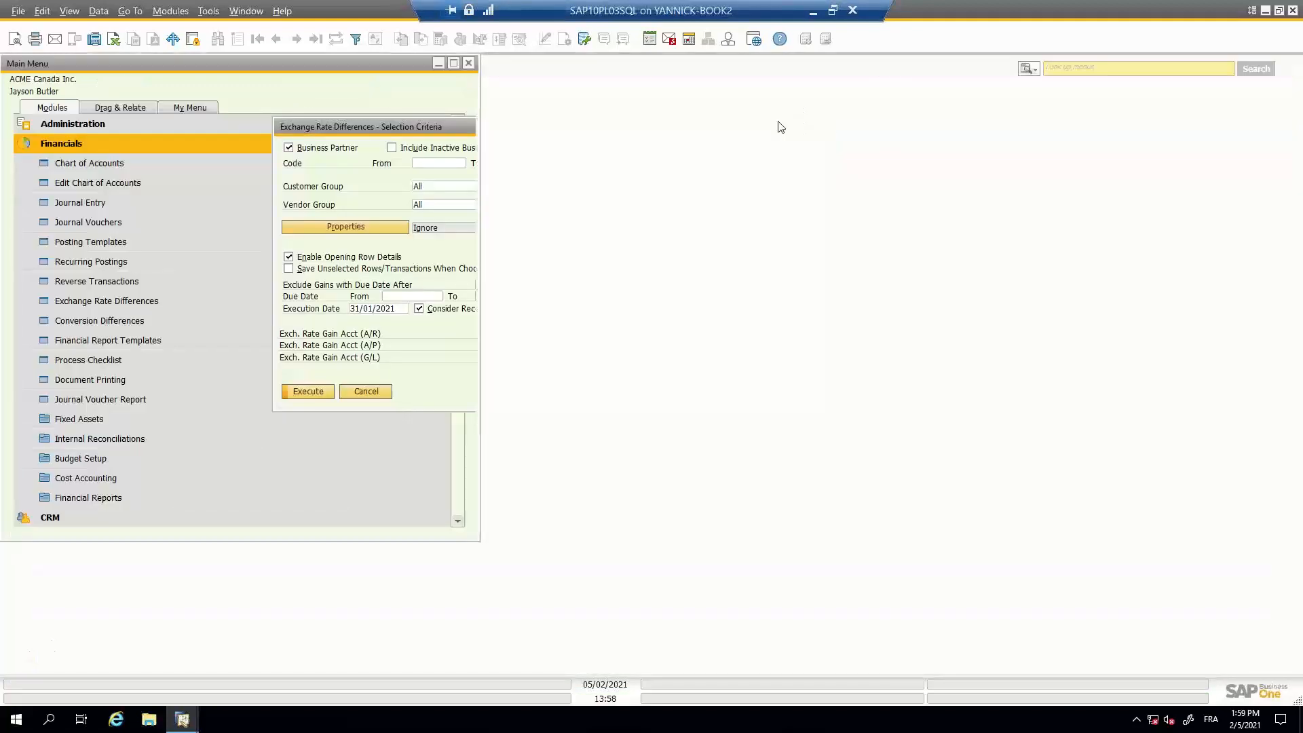
- Open Journal Entry, review the latest exchange rate difference postings for 31/01/2021, close it and collapse the Financials module
left_click(158, 202)
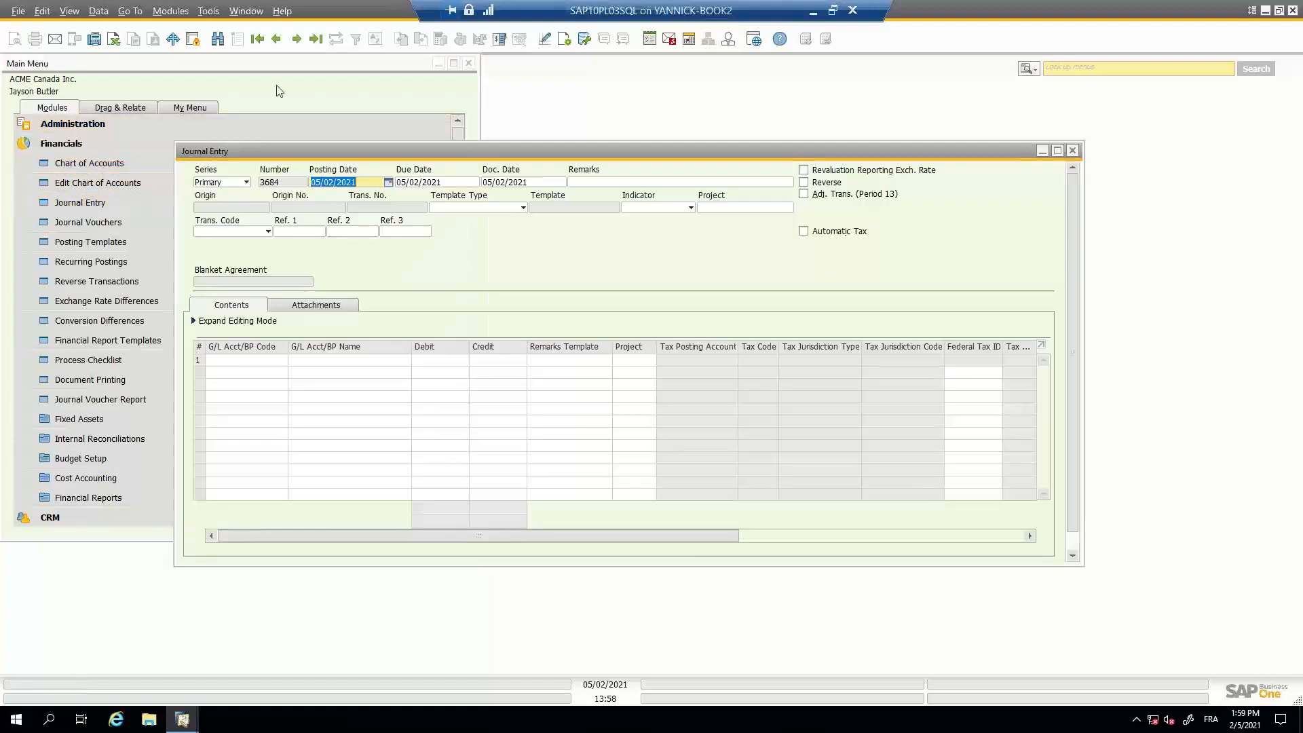
left_click(276, 39)
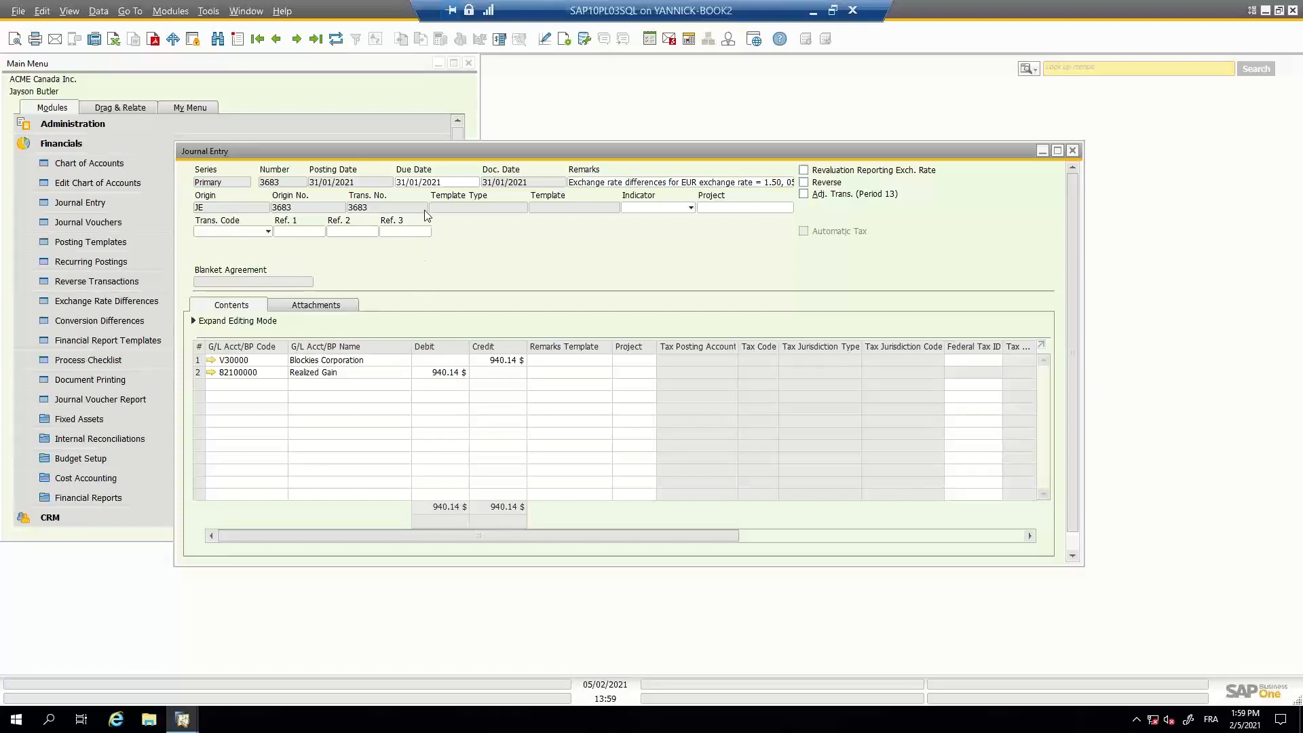
left_click_drag(427, 152, 470, 131)
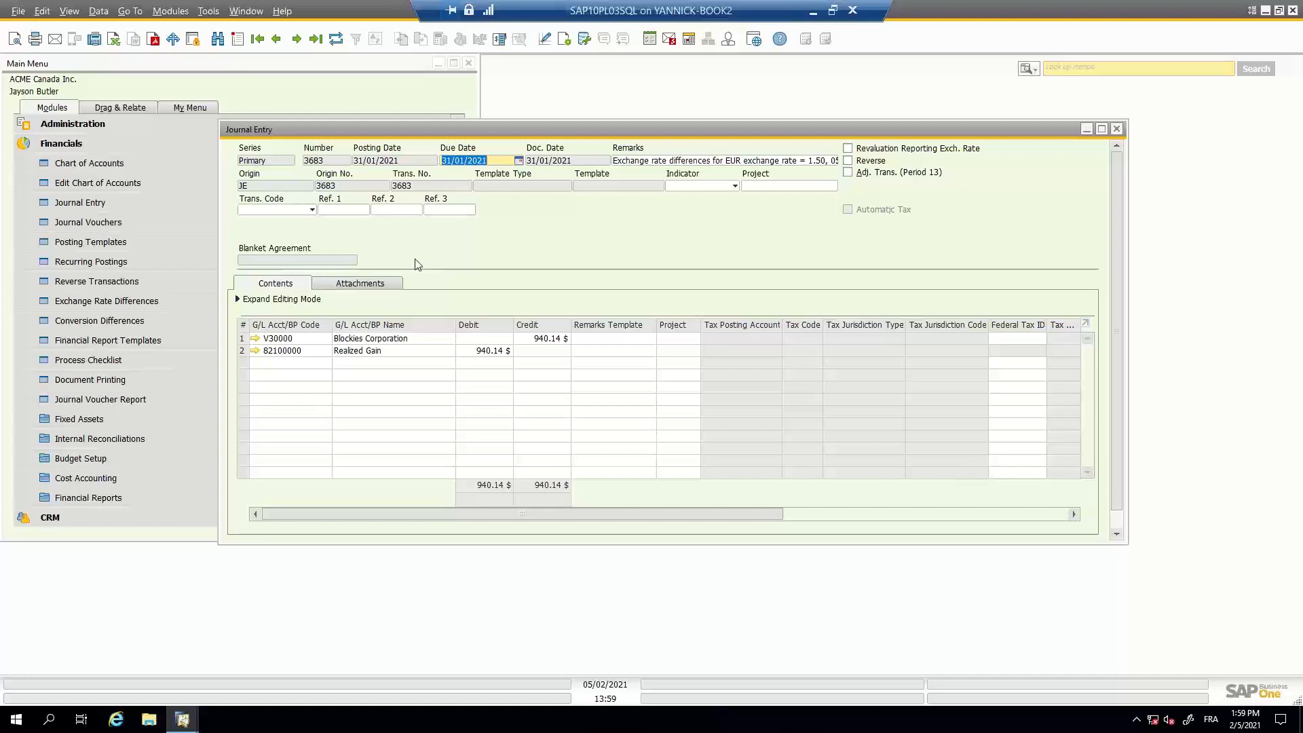
left_click(276, 42)
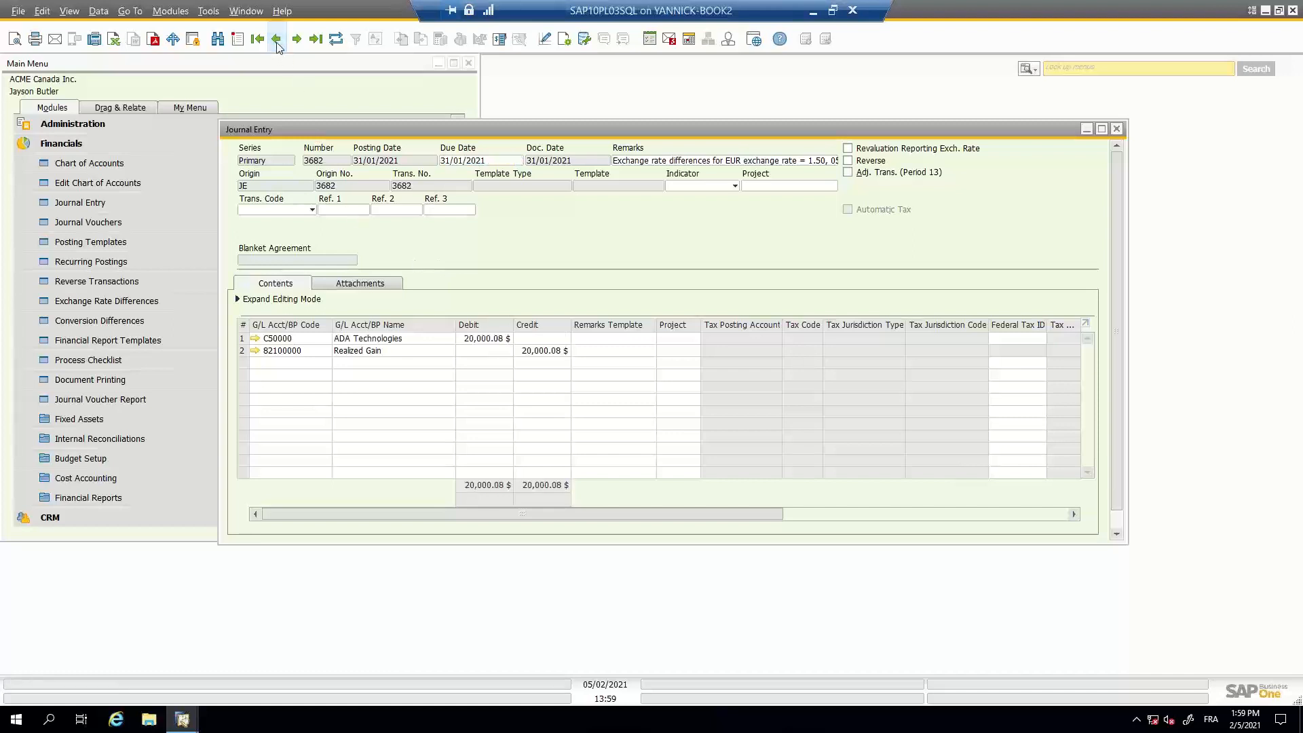
left_click(276, 40)
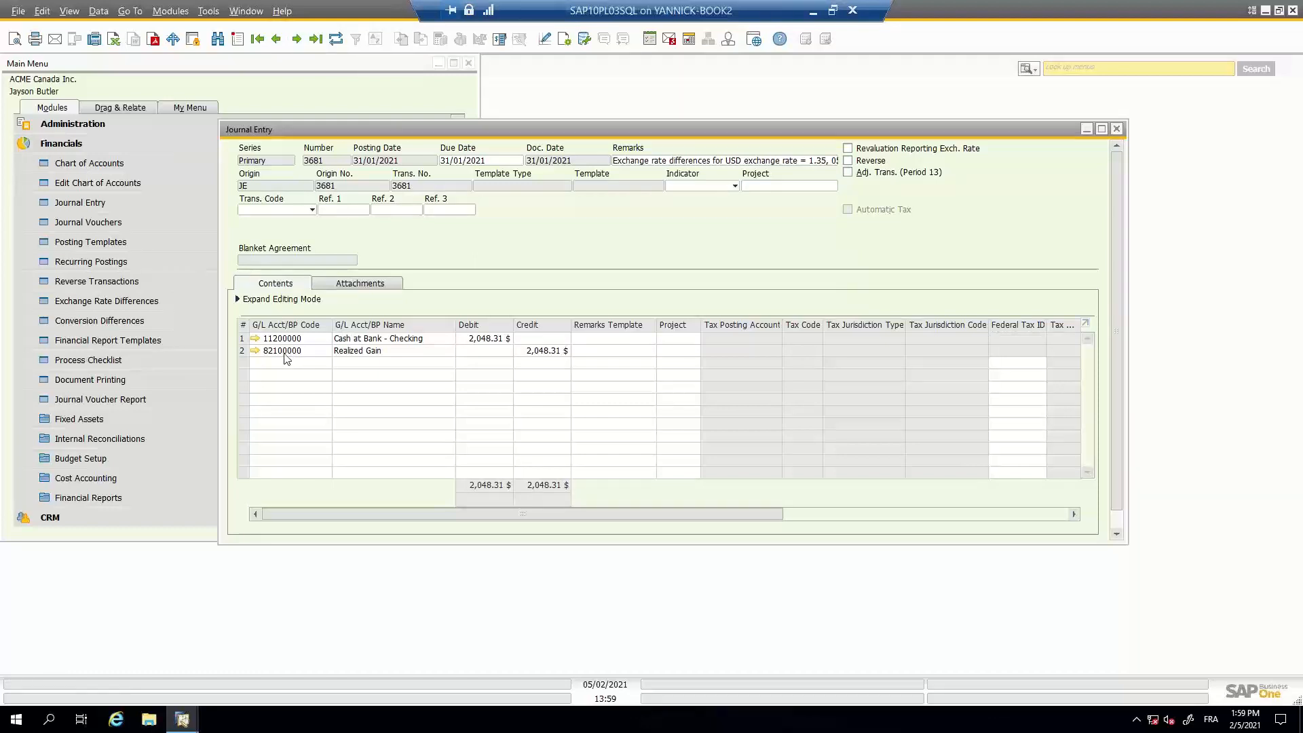
left_click(299, 40)
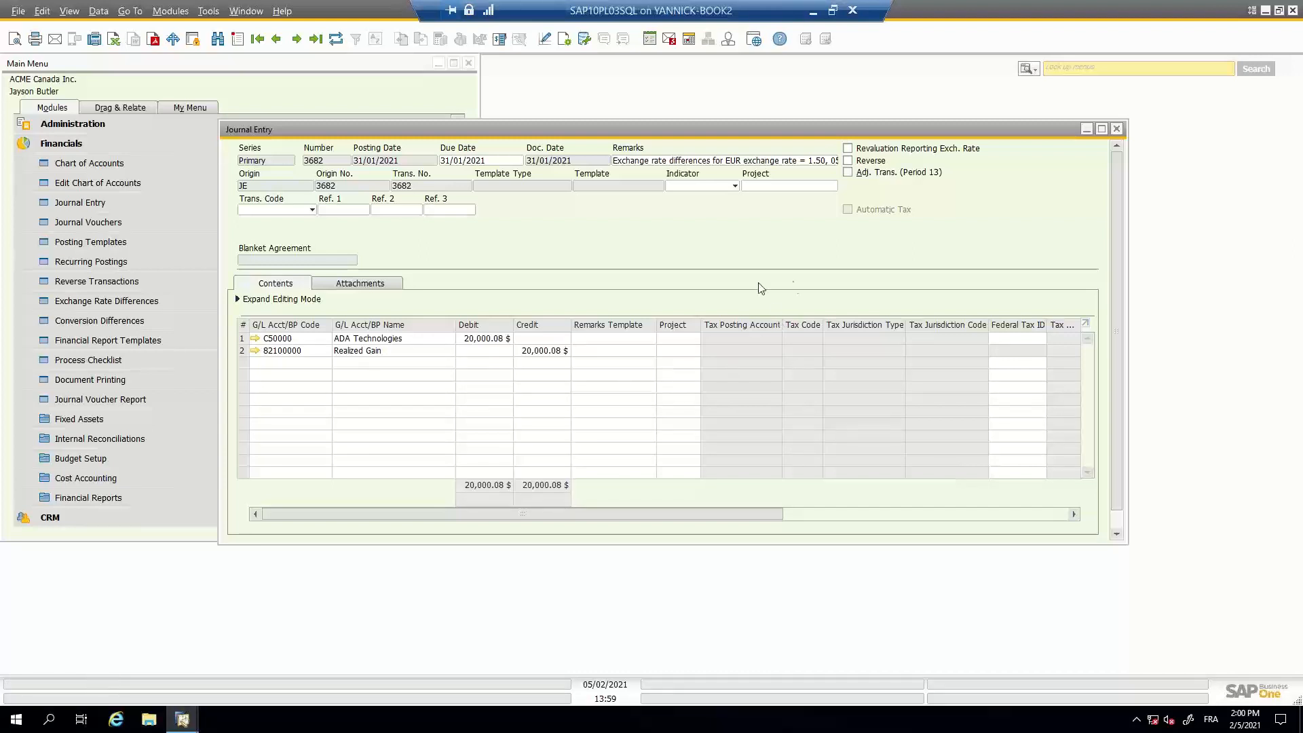
left_click(1118, 130)
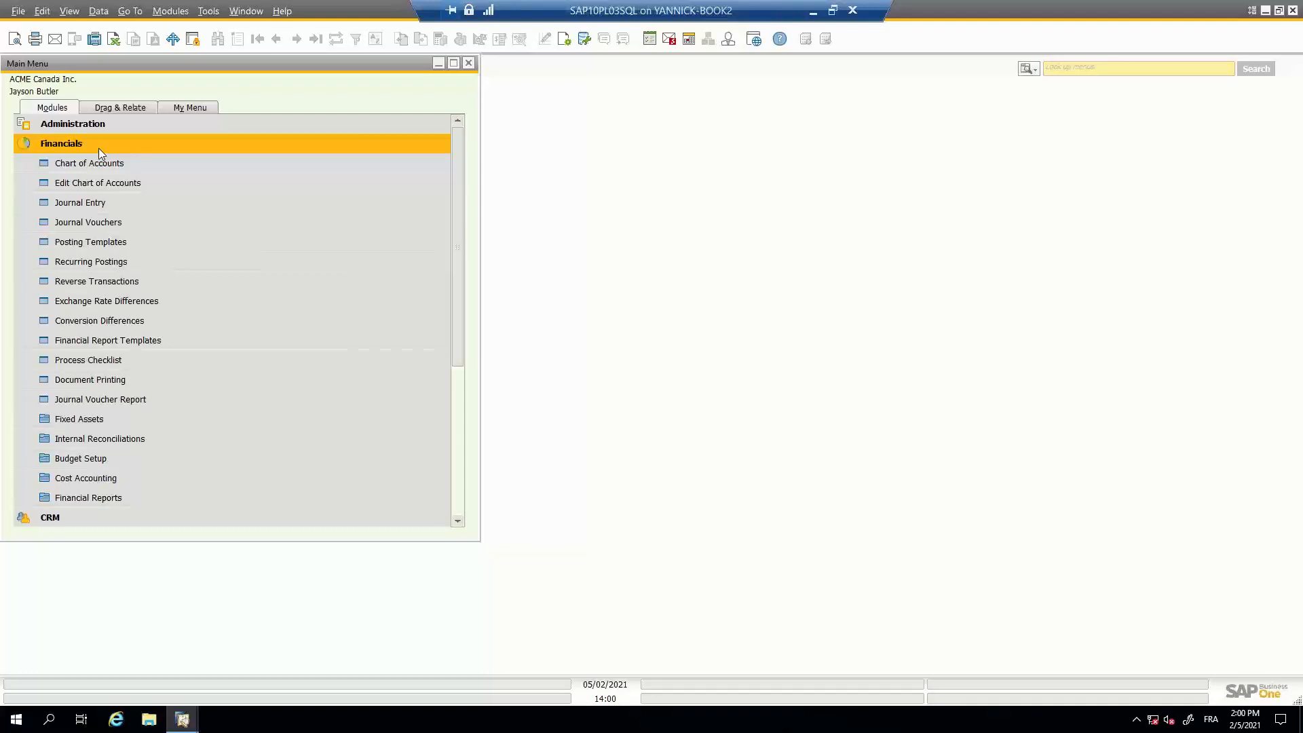
left_click(99, 147)
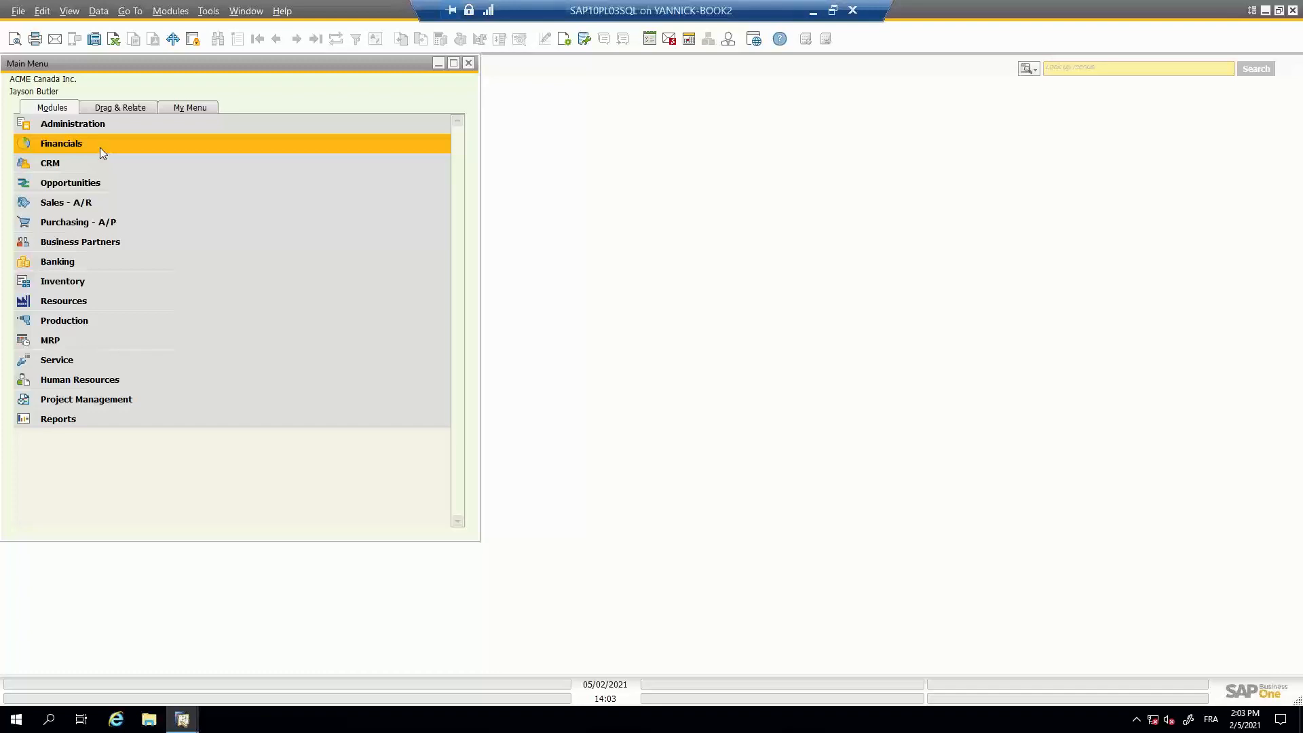
- Find ADA Technologies in Business Partner Master Data by searching the name "ada", and open its account balance details
left_click(101, 247)
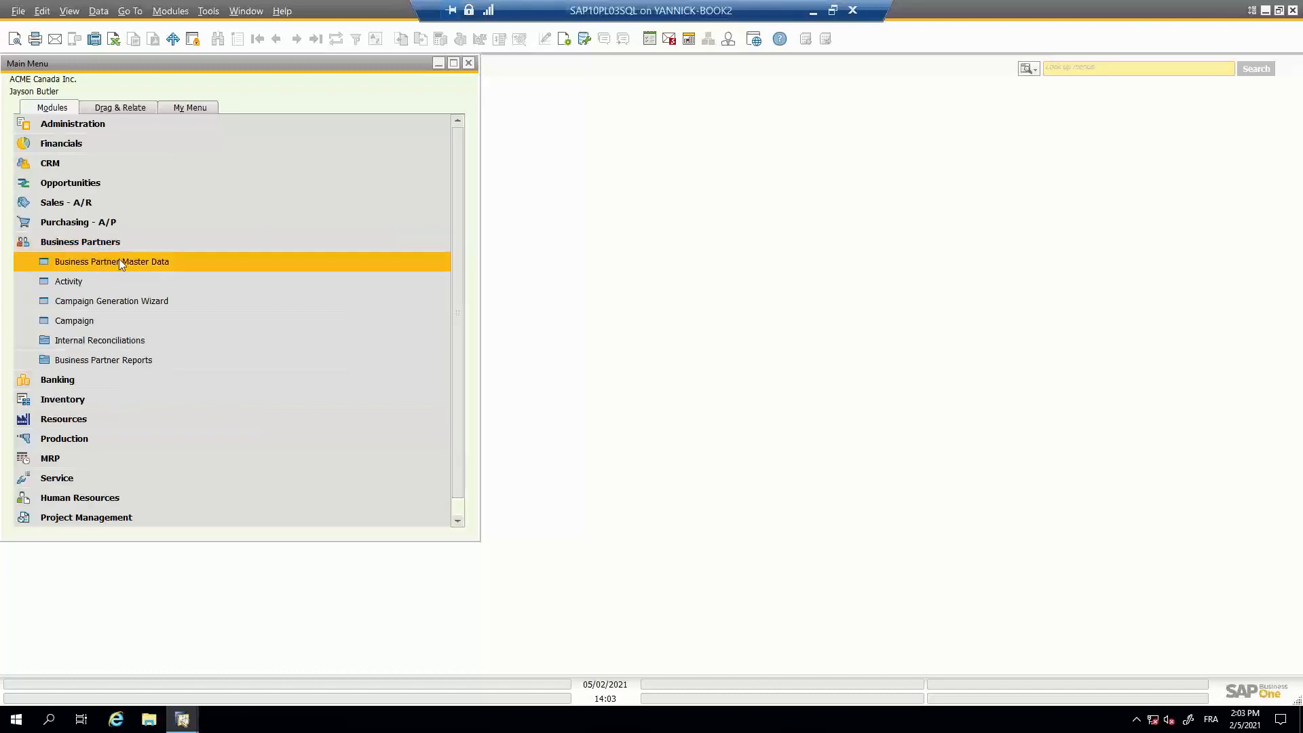
left_click(122, 259)
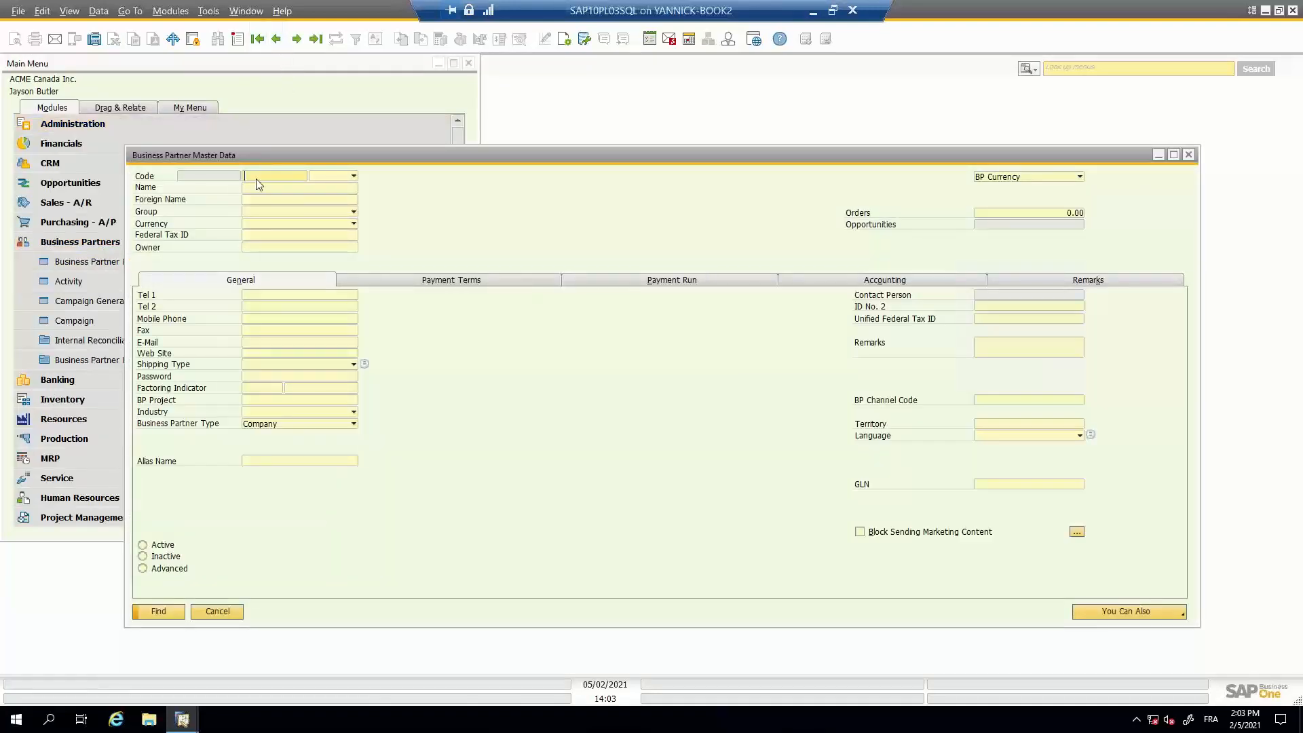
type("ada")
key("BackSpace")
key("BackSpace")
key("BackSpace")
key("Tab")
type("ada")
key("Return")
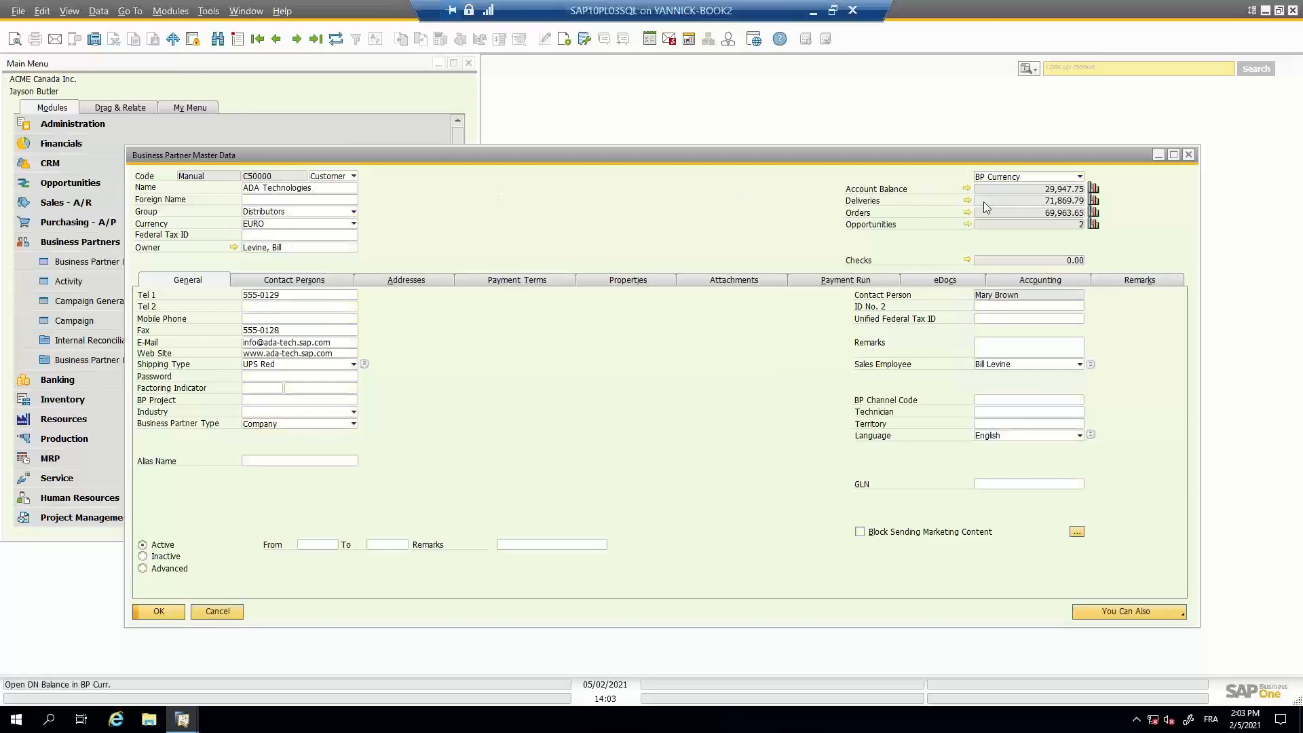
left_click(966, 189)
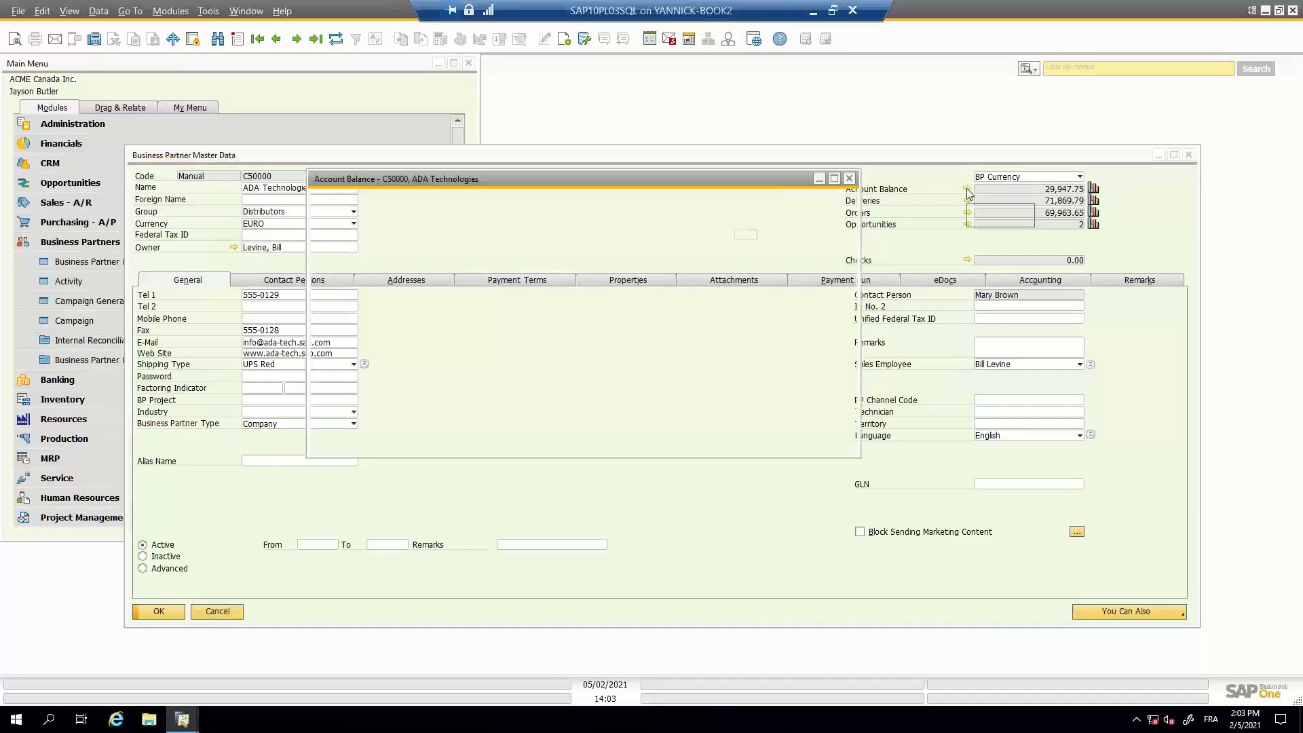